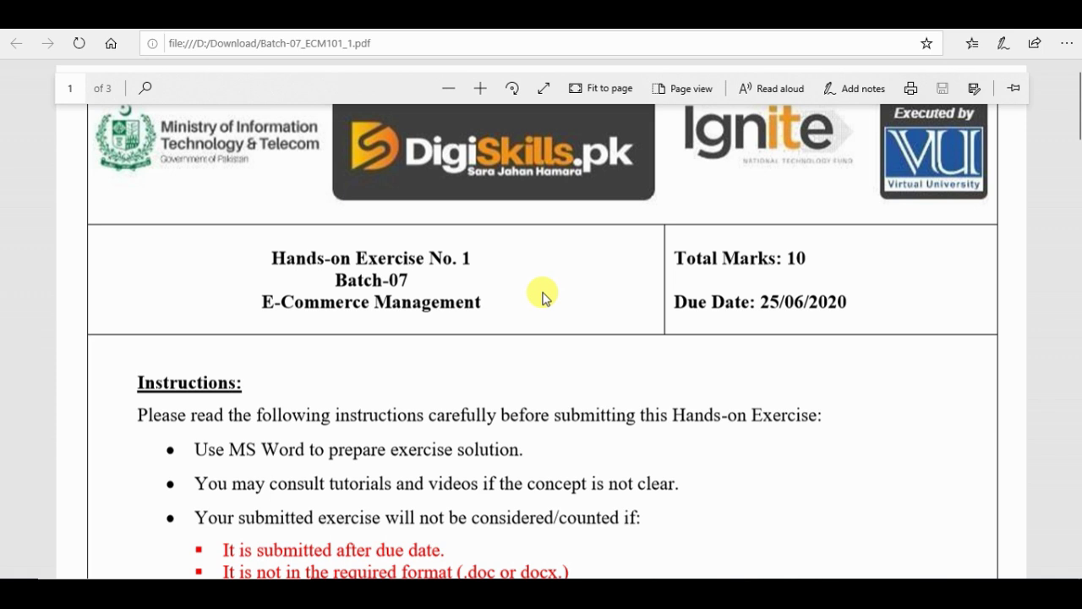
- Scroll the PDF and highlight the phrases 'audit of an E-Commerce website' and 'bad UX for'
scroll(544, 298, "down", 1)
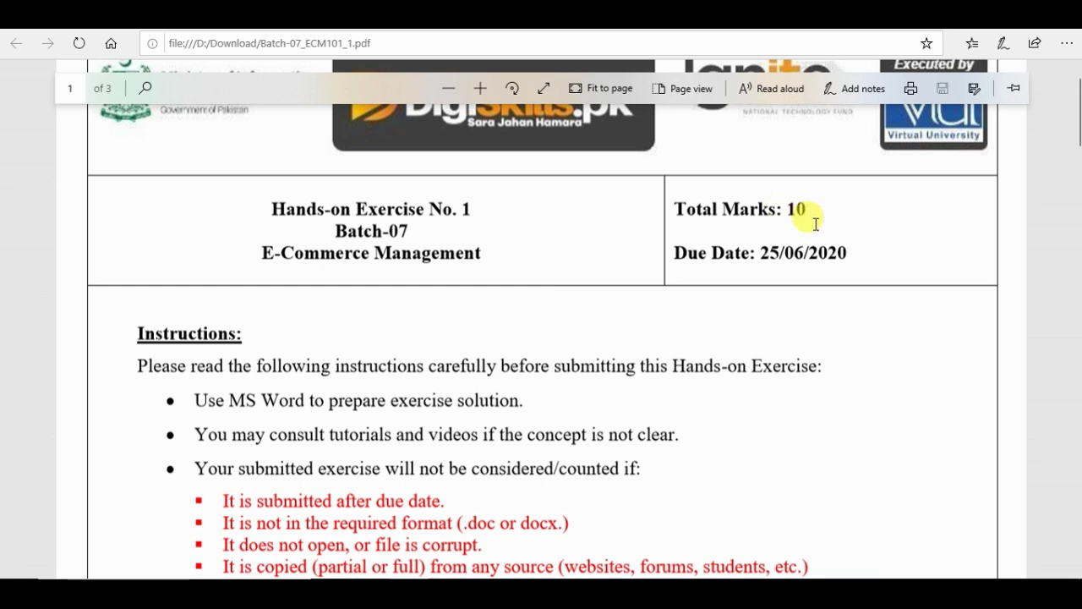
left_click_drag(763, 247, 842, 248)
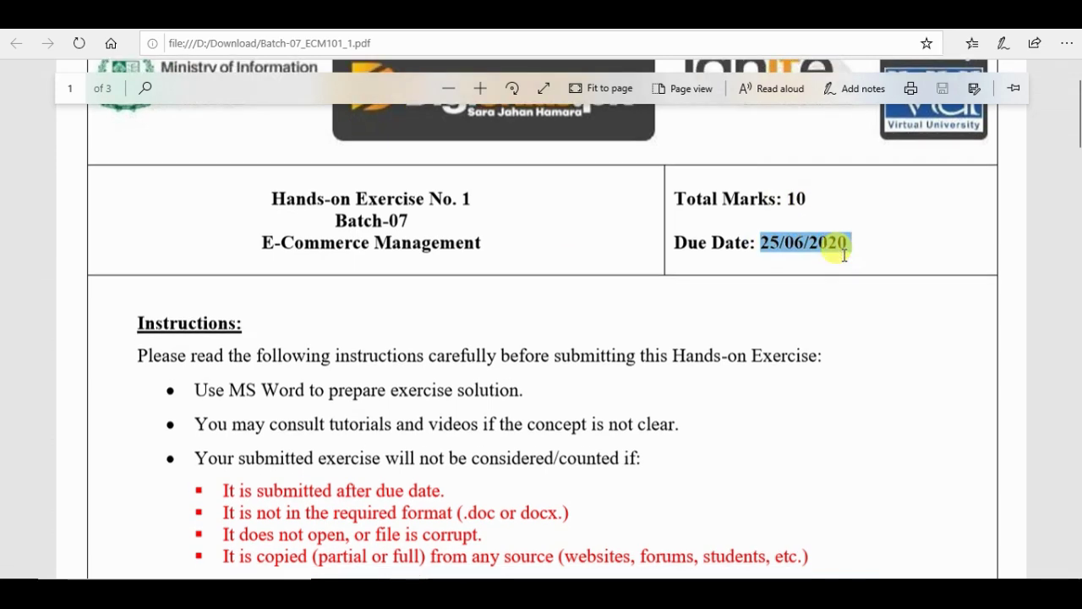
scroll(843, 254, "down", 3)
scroll(844, 258, "down", 2)
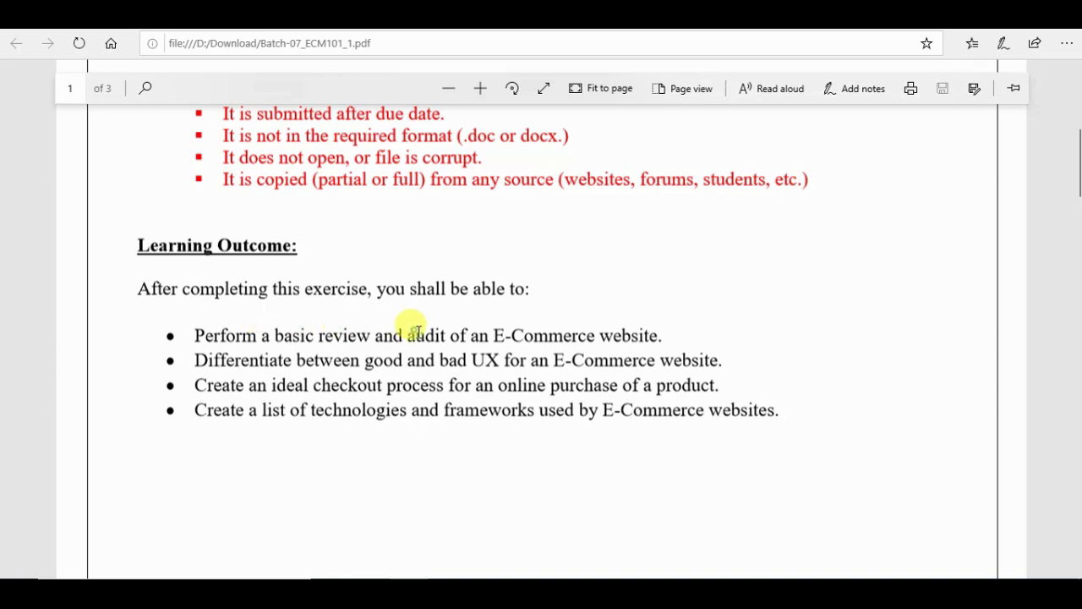
mouse_move(408, 333)
left_mouse_down()
mouse_move(611, 350)
mouse_move(659, 333)
left_mouse_up()
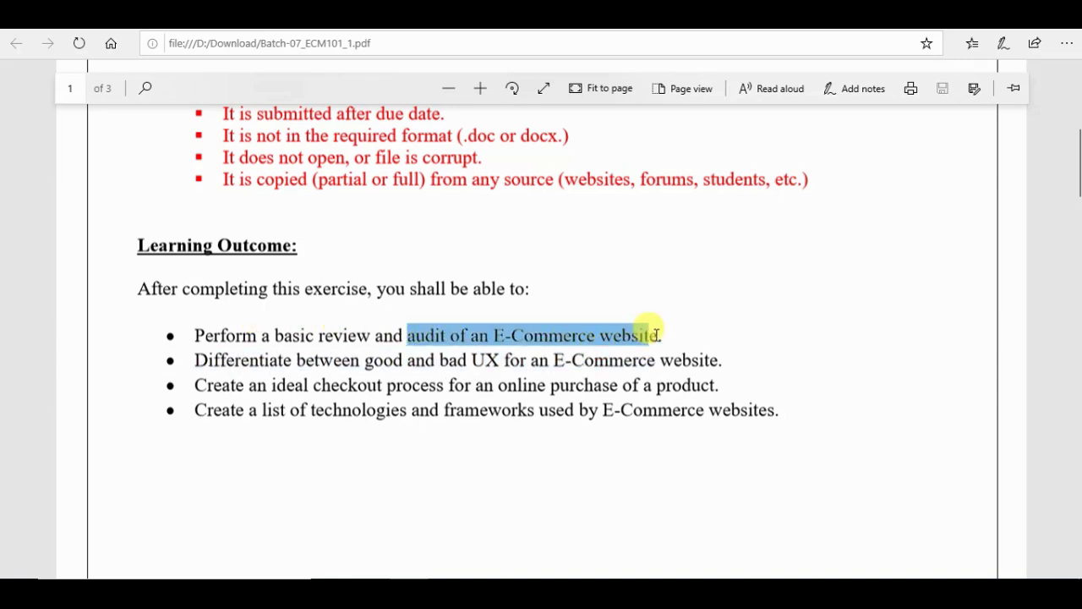
left_click(355, 334)
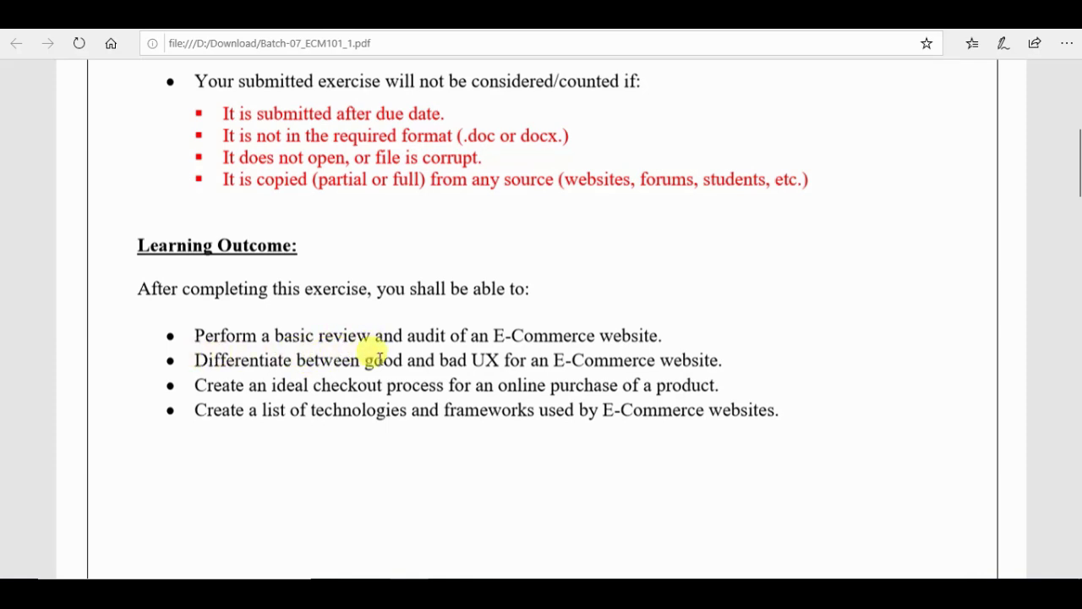
left_click_drag(438, 359, 528, 360)
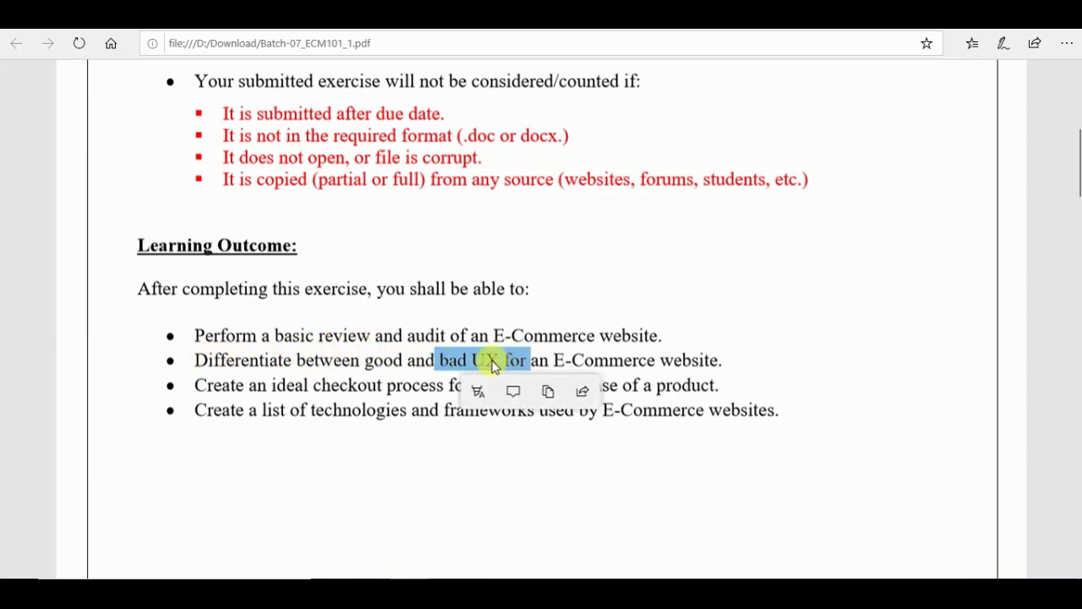
left_click(492, 362)
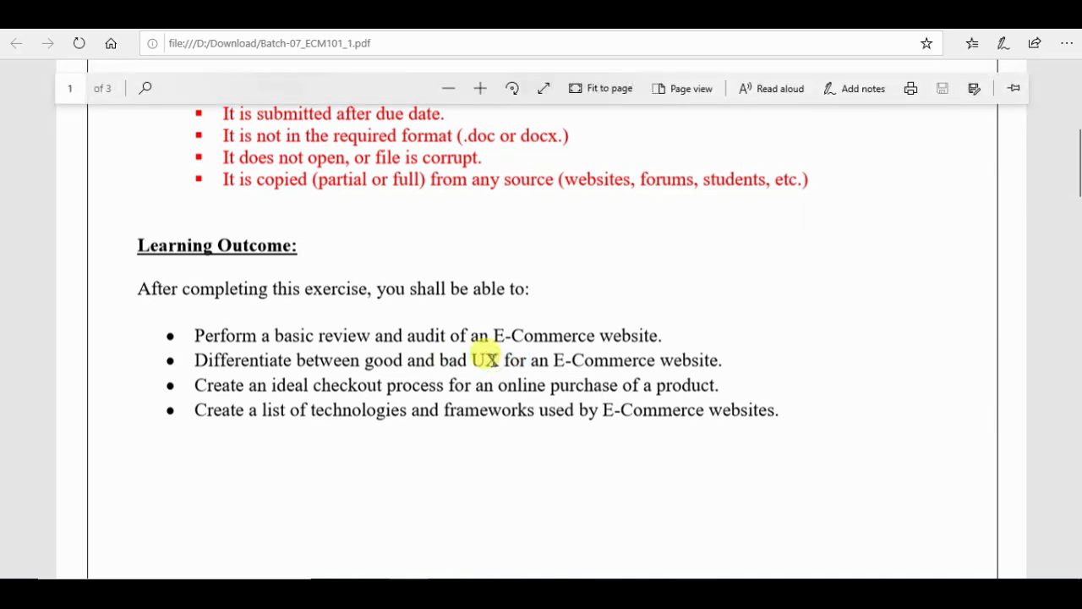
- Highlight the checkout process and technologies-and-frameworks learning outcomes in the PDF
scroll(485, 360, "down", 1)
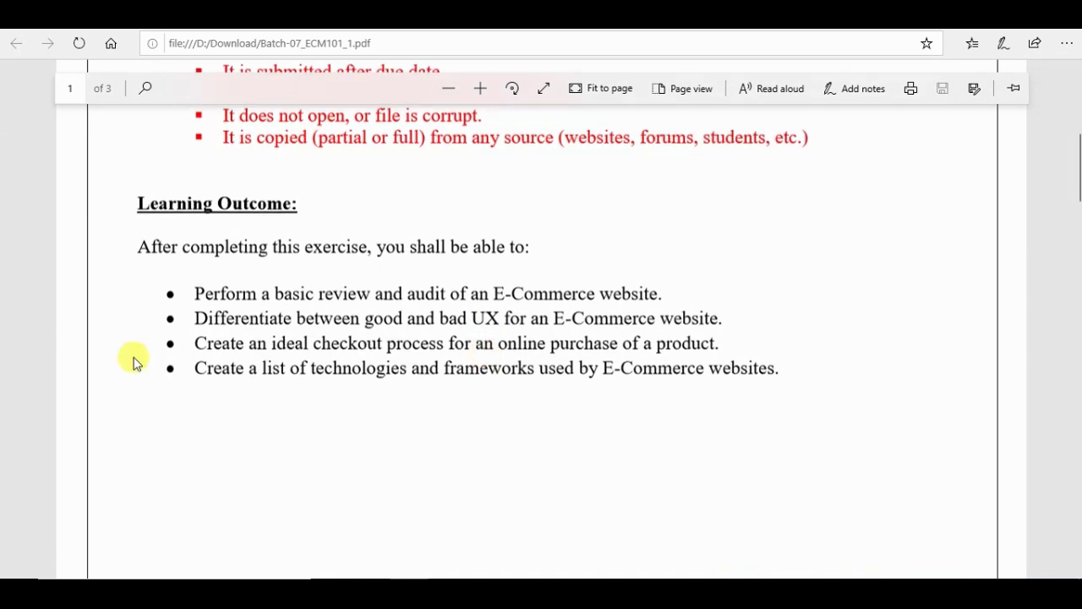
left_click_drag(285, 343, 495, 347)
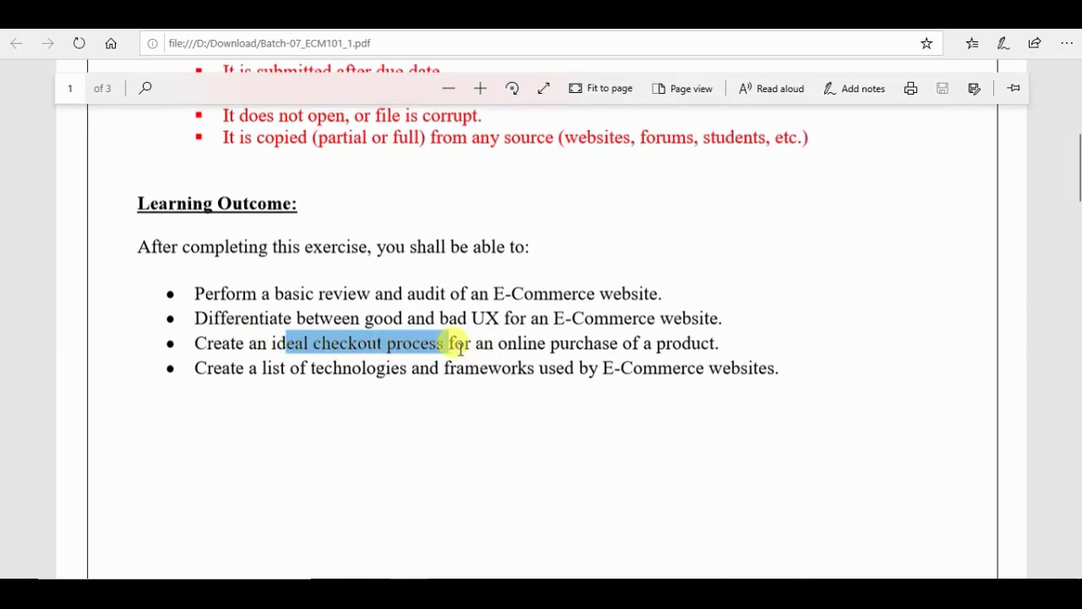
left_click(611, 342)
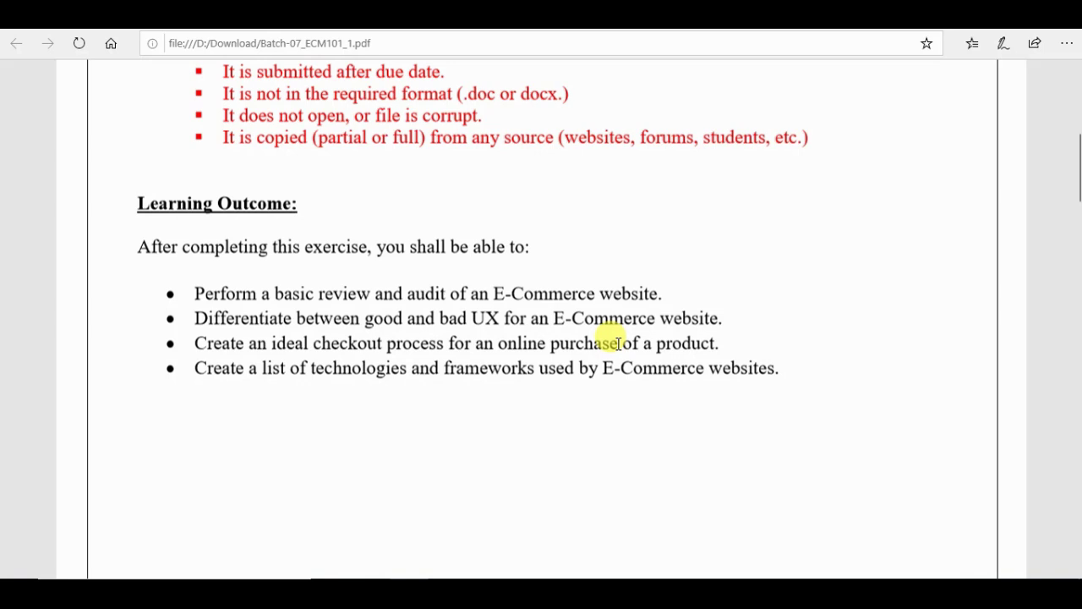
scroll(617, 342, "down", 1)
scroll(617, 342, "down", 2)
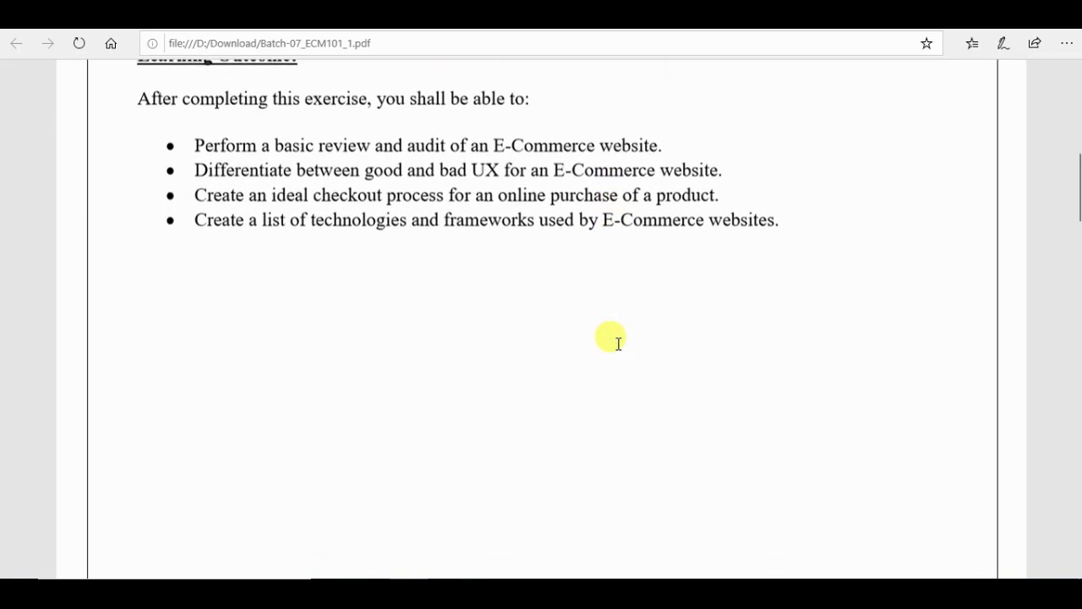
left_click_drag(333, 218, 707, 223)
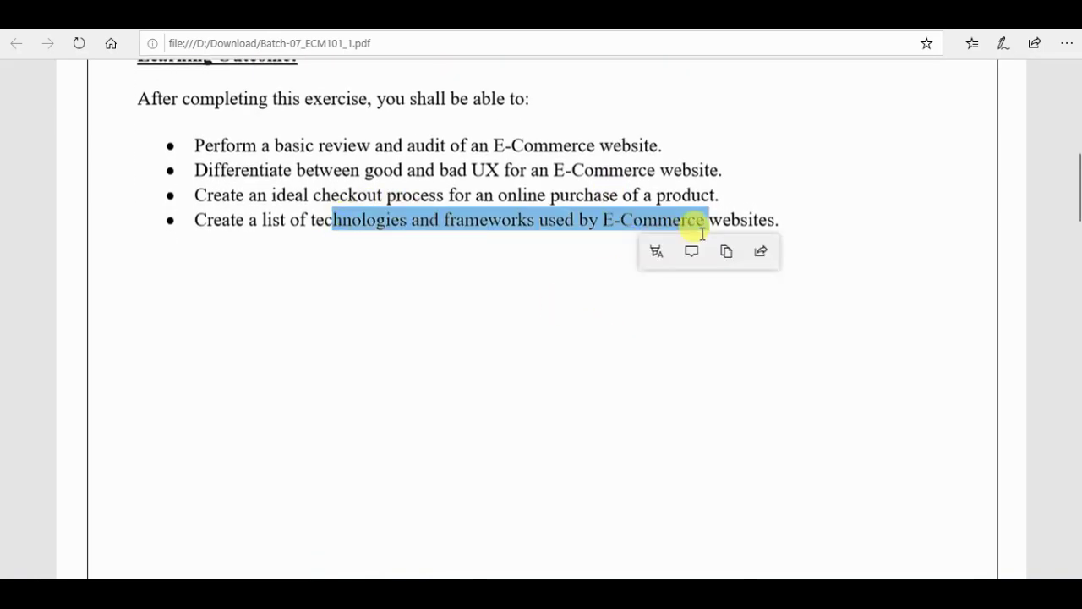
left_click(618, 269)
- Scroll to page 2 and highlight the Problem Statement heading and the first task
scroll(618, 269, "down", 1)
scroll(617, 269, "down", 4)
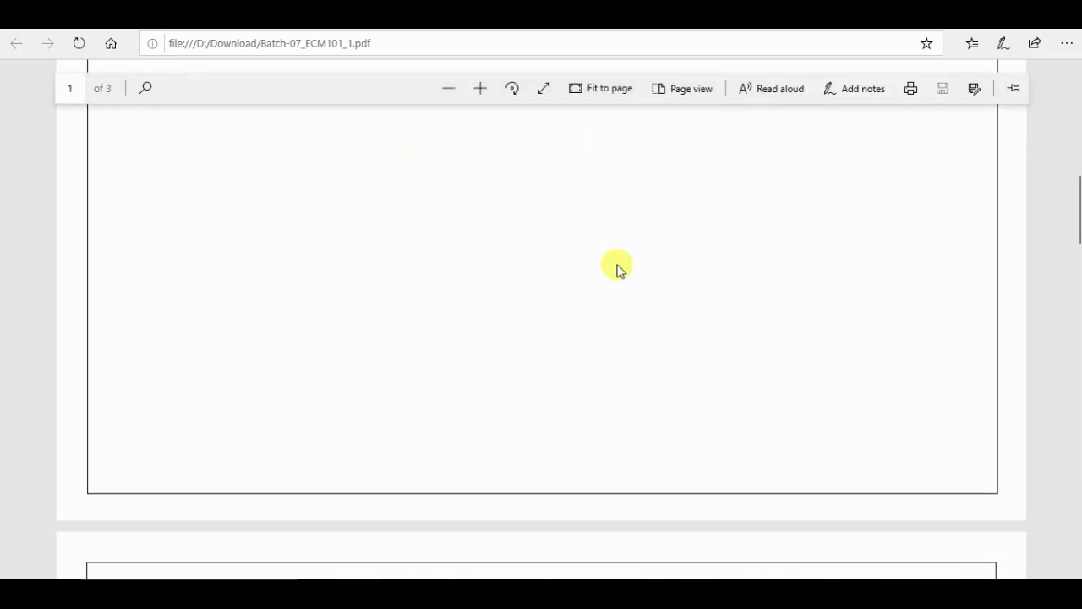
scroll(617, 269, "down", 3)
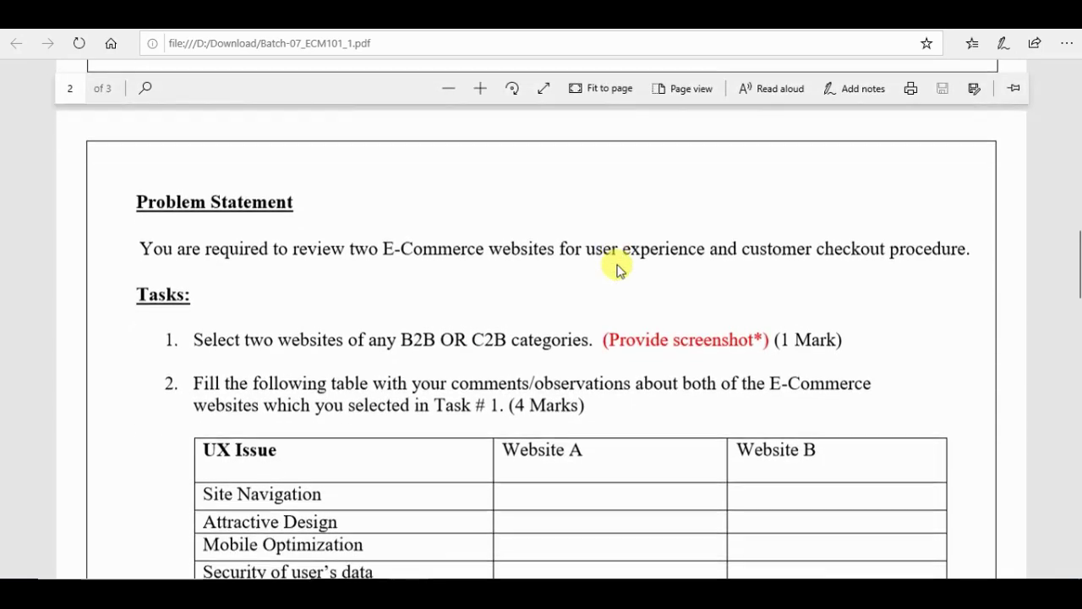
scroll(617, 269, "down", 1)
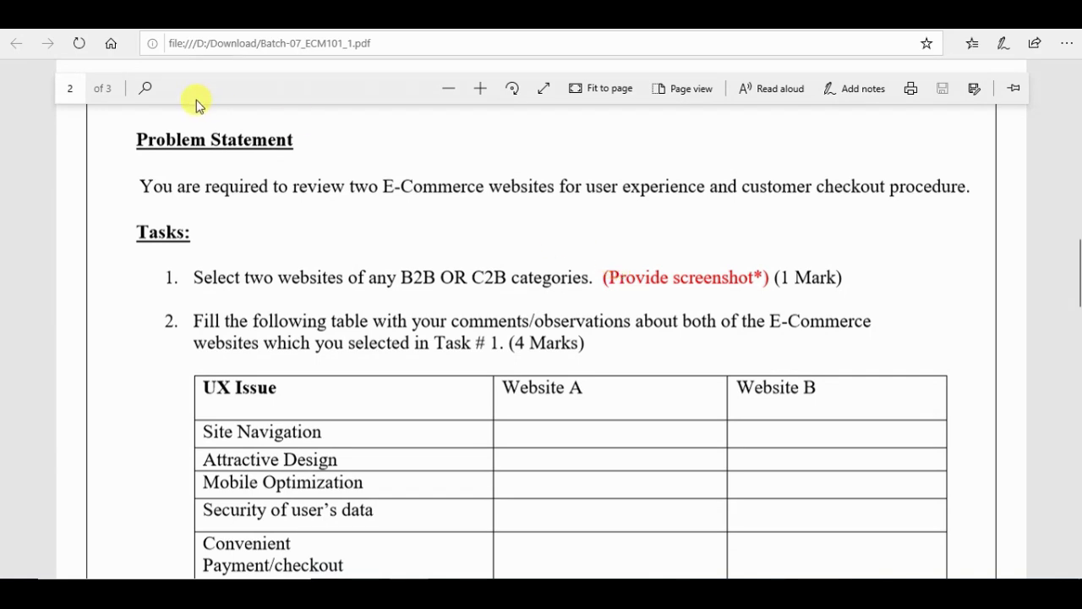
left_click_drag(140, 139, 290, 139)
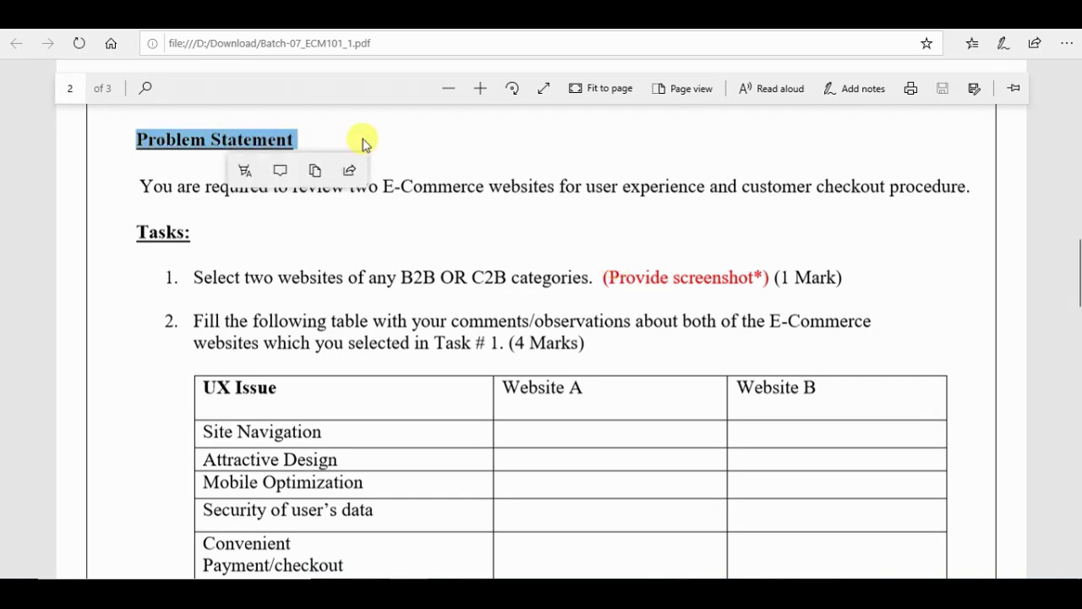
left_click(362, 141)
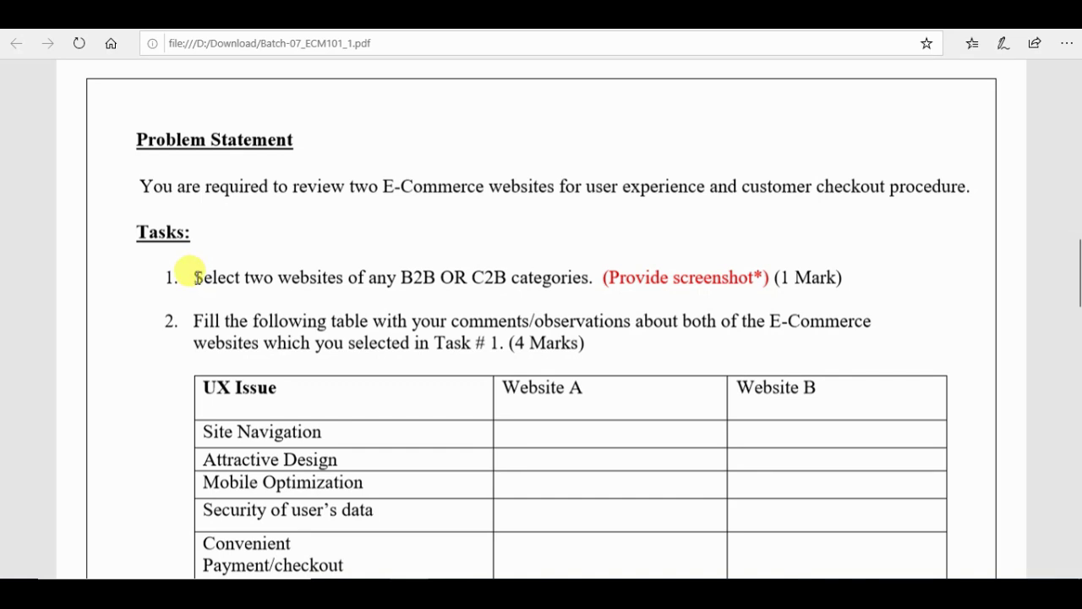
scroll(361, 285, "down", 1)
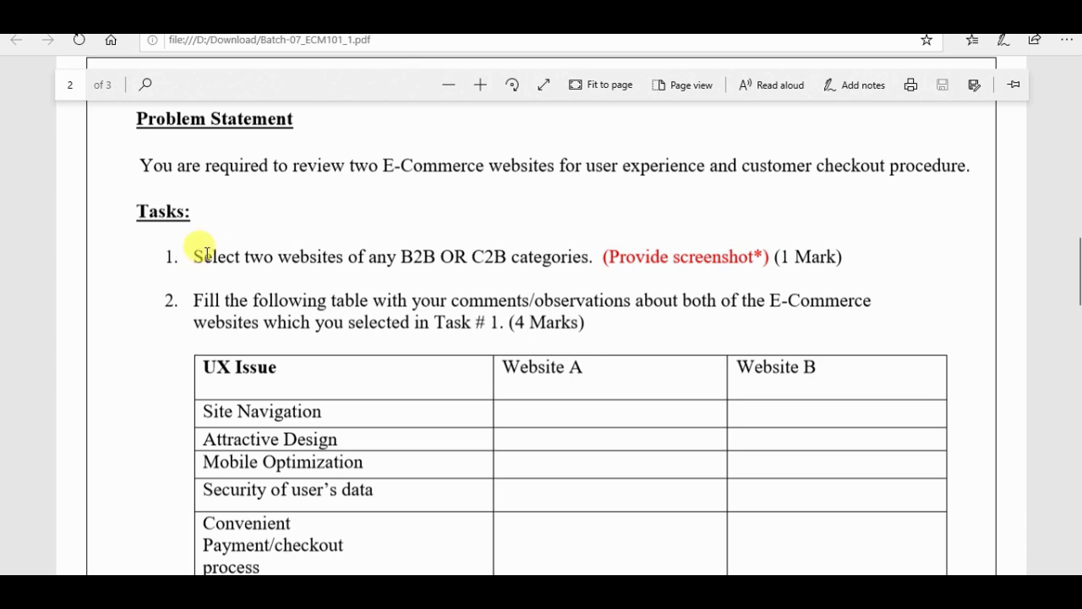
left_click_drag(218, 256, 503, 256)
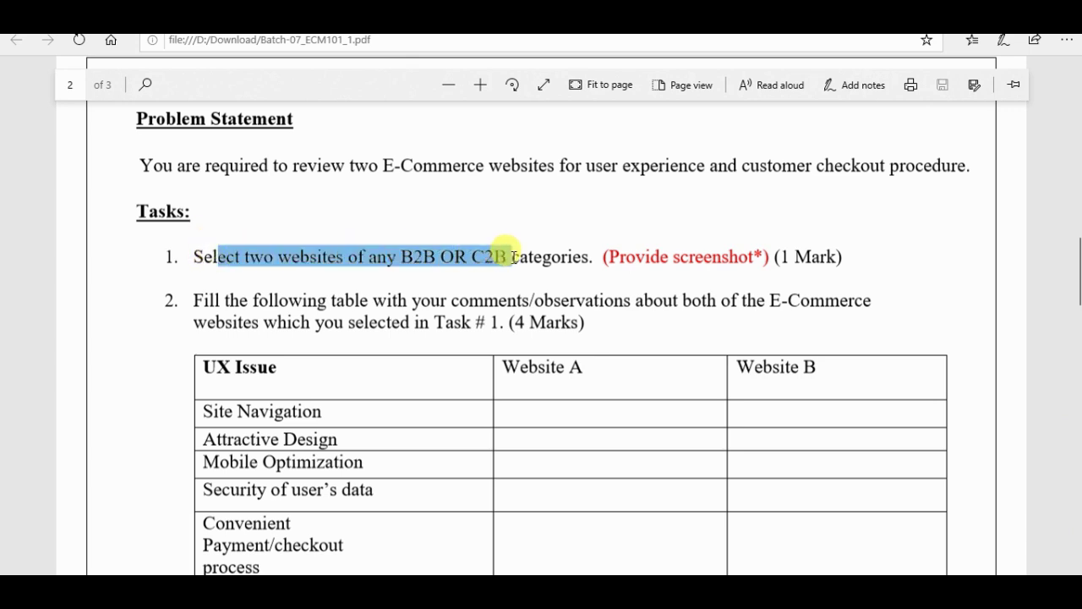
left_click(410, 261)
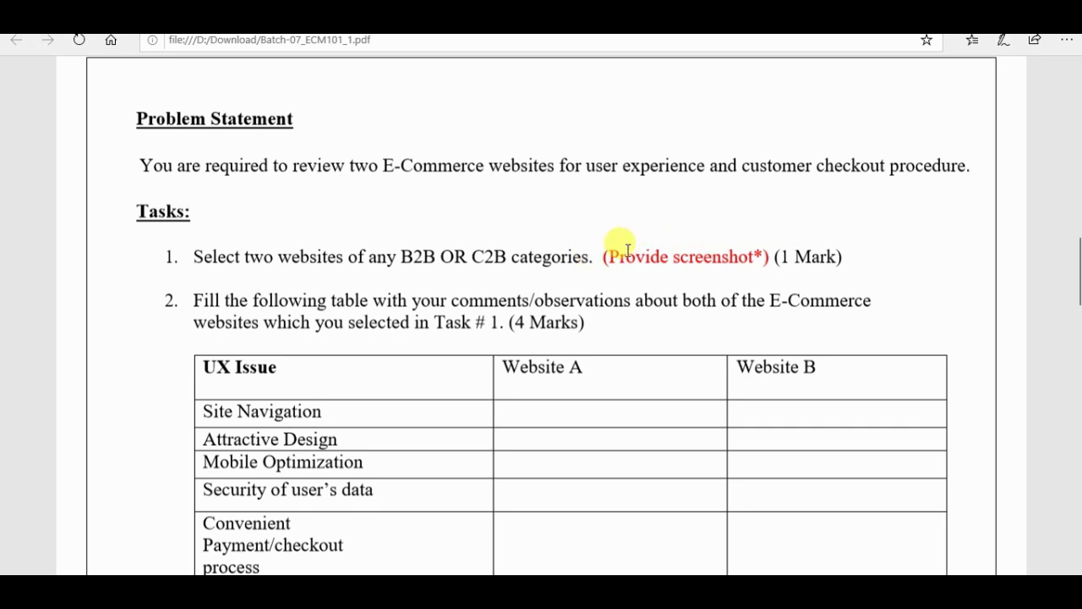
- Highlight the Provide screenshot requirement and the second task's instruction line
left_click_drag(602, 257, 885, 264)
left_click(527, 275)
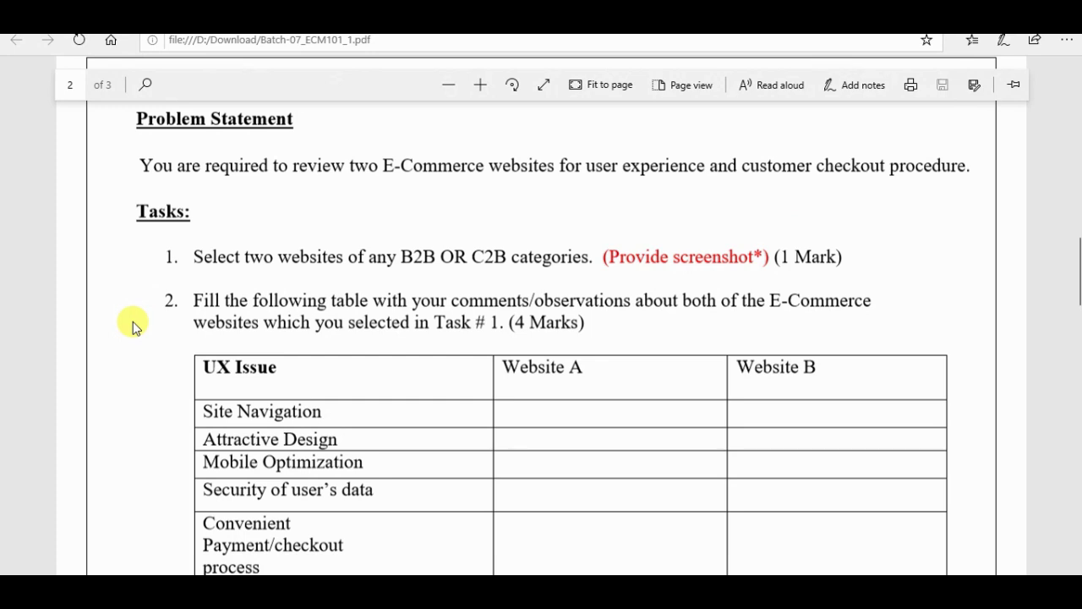
scroll(132, 325, "down", 1)
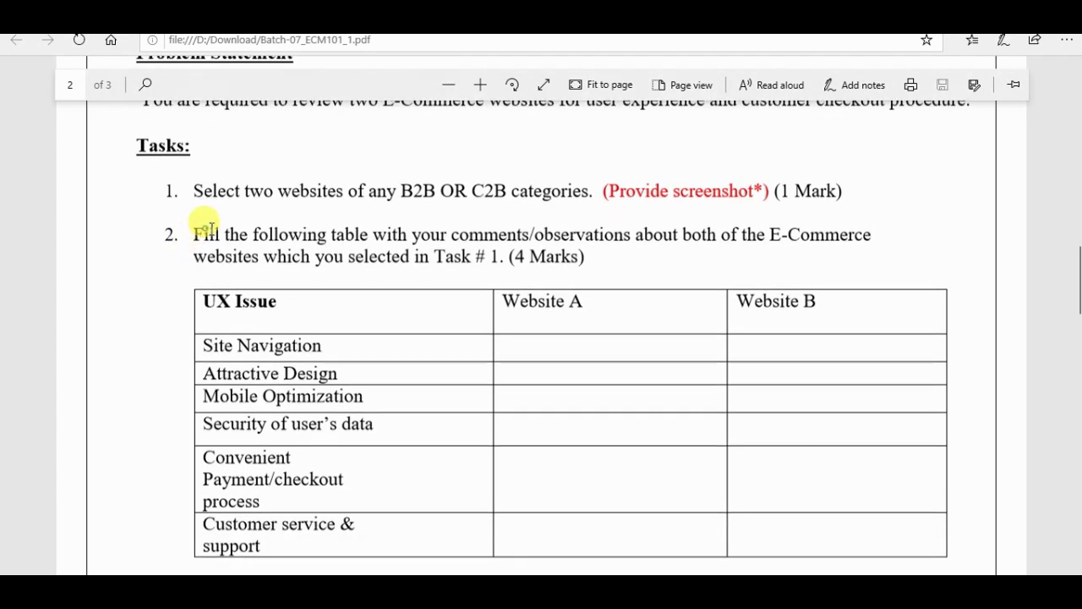
mouse_move(204, 229)
left_mouse_down()
mouse_move(751, 236)
mouse_move(718, 237)
left_mouse_up()
left_click(571, 250)
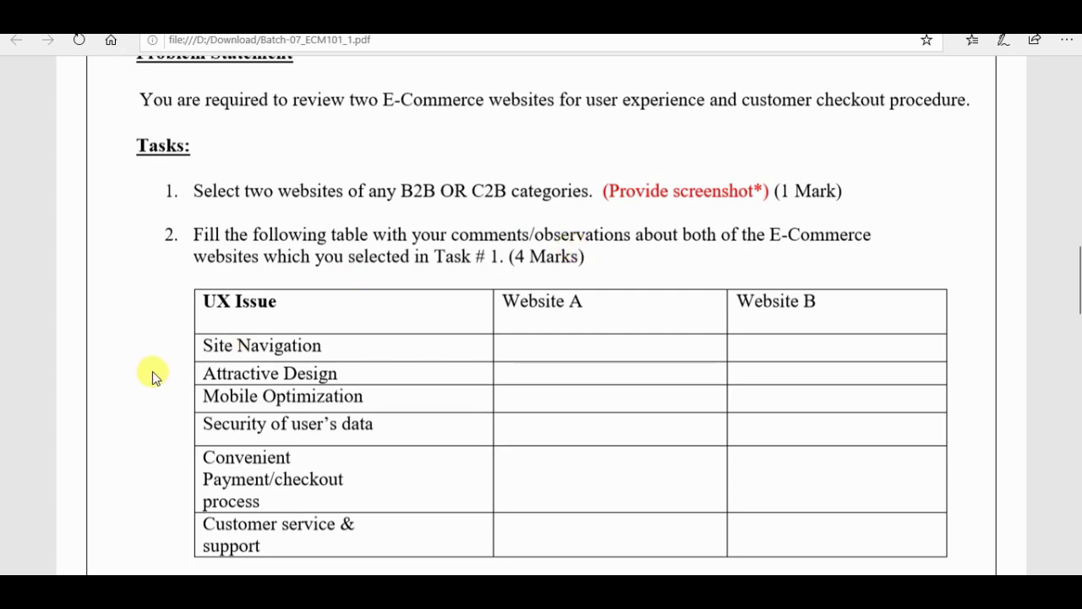
- Point out the table's UX header, the Site Navigation row and its empty Website A cell
double_click(206, 303)
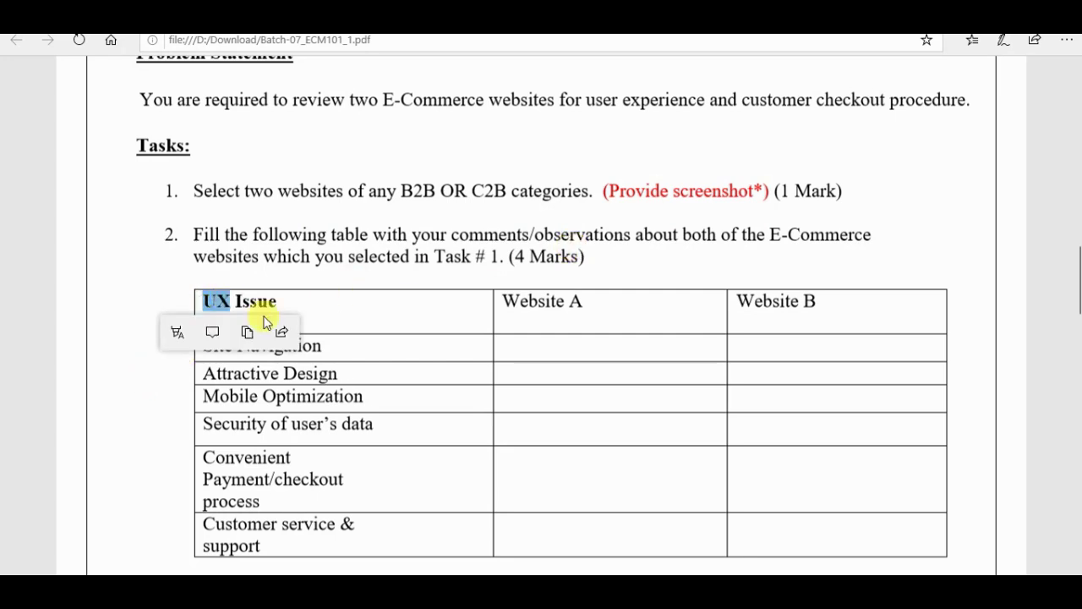
left_click(389, 344)
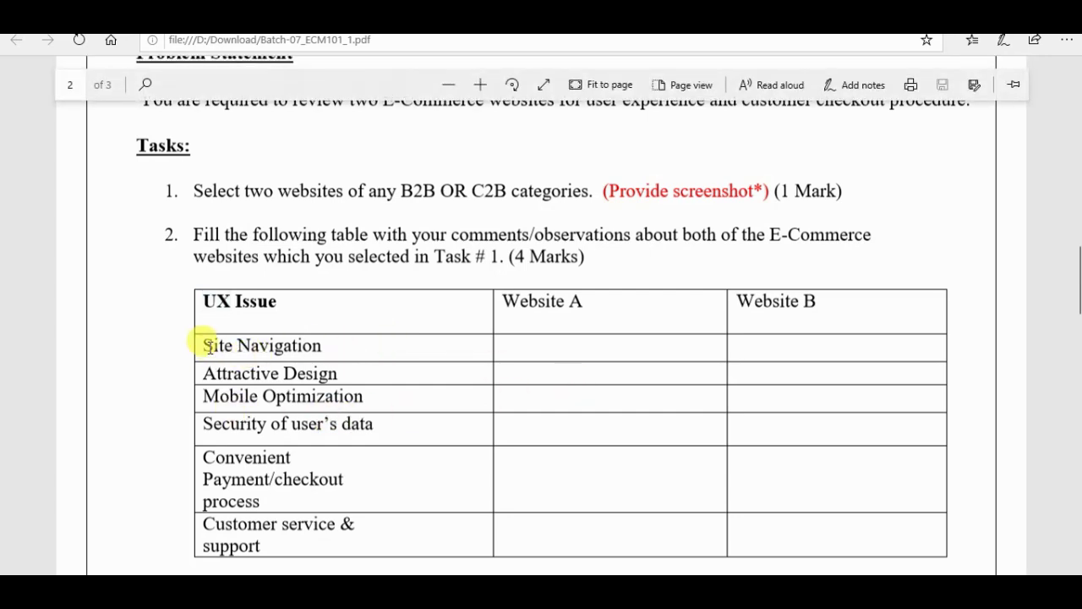
left_click_drag(205, 345, 321, 346)
left_click(411, 327)
double_click(394, 362)
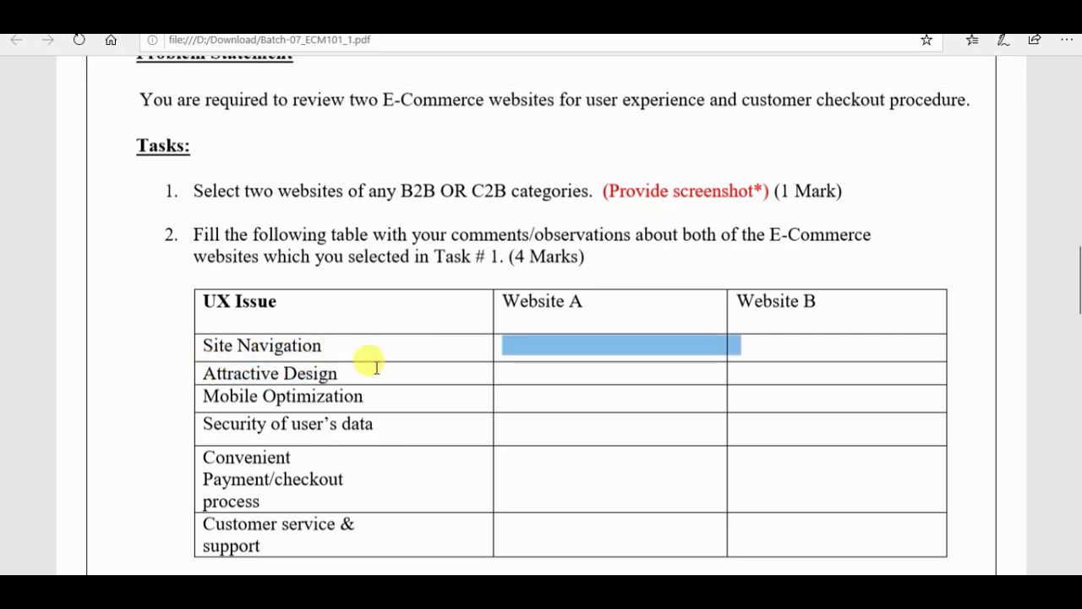
left_click_drag(376, 365, 367, 367)
left_click(411, 386)
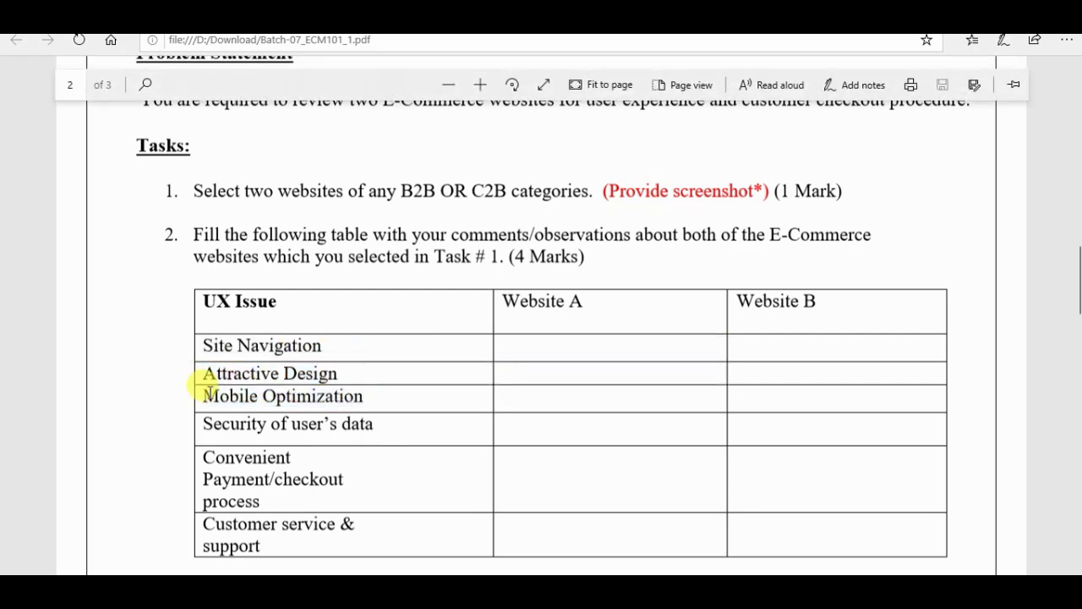
- Highlight the Mobile Optimization, Security, Payment/checkout and Customer service & support rows
left_click_drag(207, 394, 363, 396)
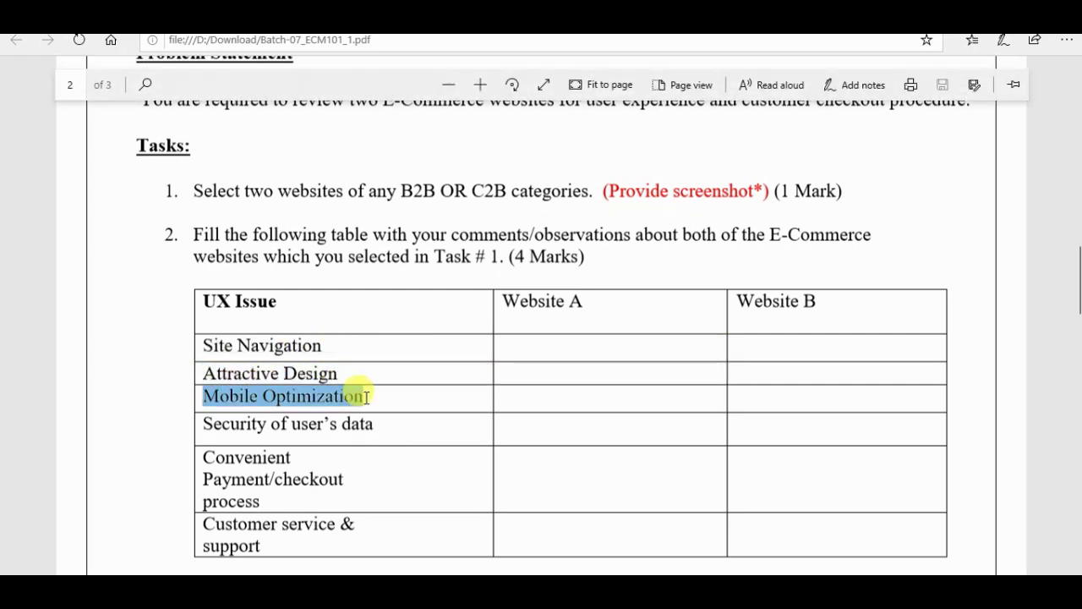
left_click(412, 385)
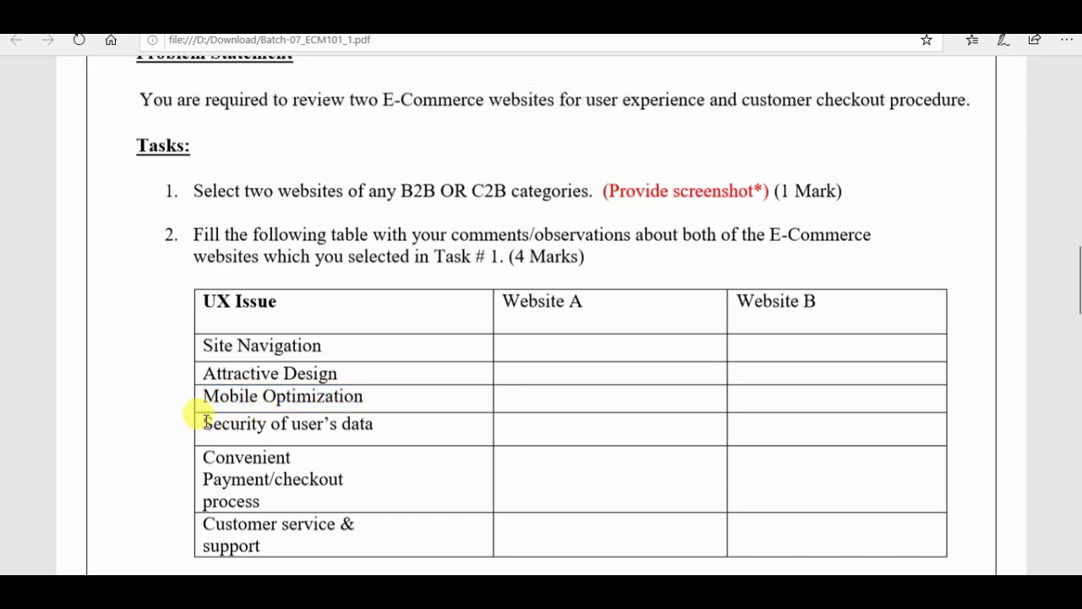
left_click_drag(206, 421, 391, 425)
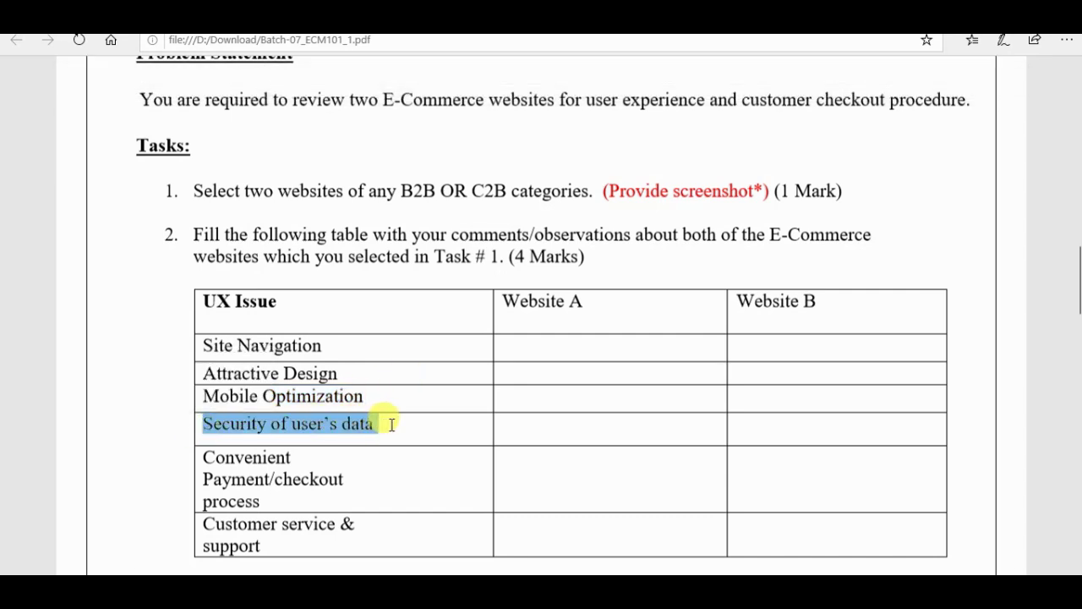
left_click(391, 424)
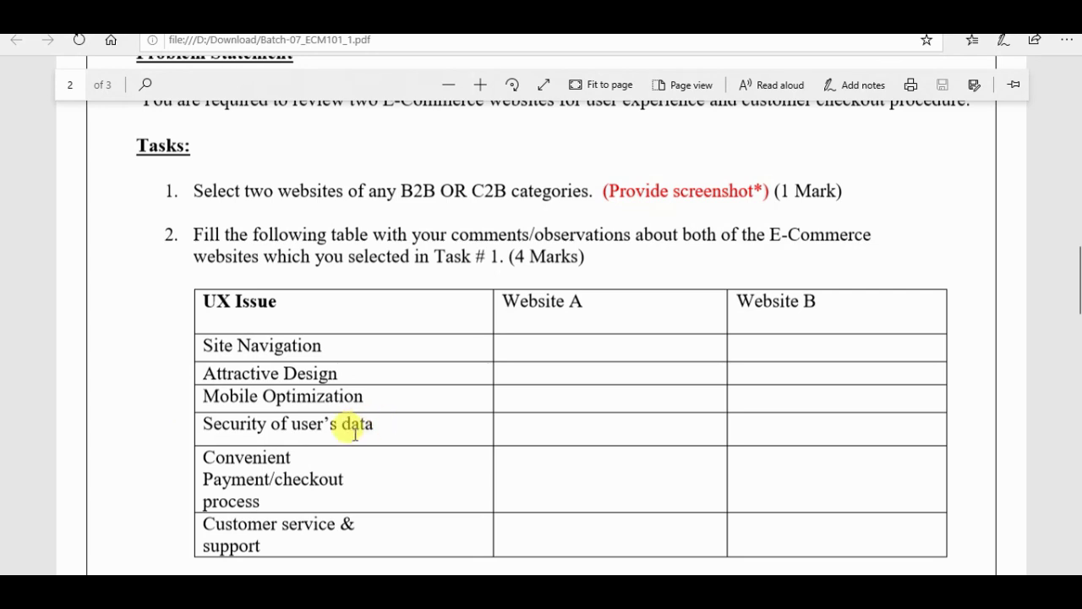
left_click_drag(203, 457, 301, 493)
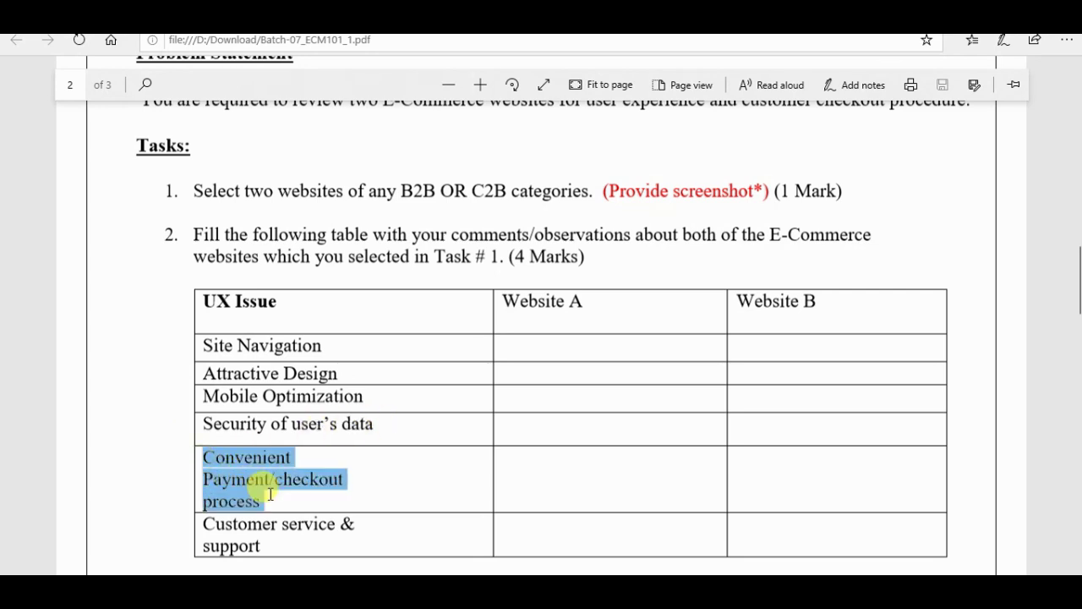
left_click(303, 494)
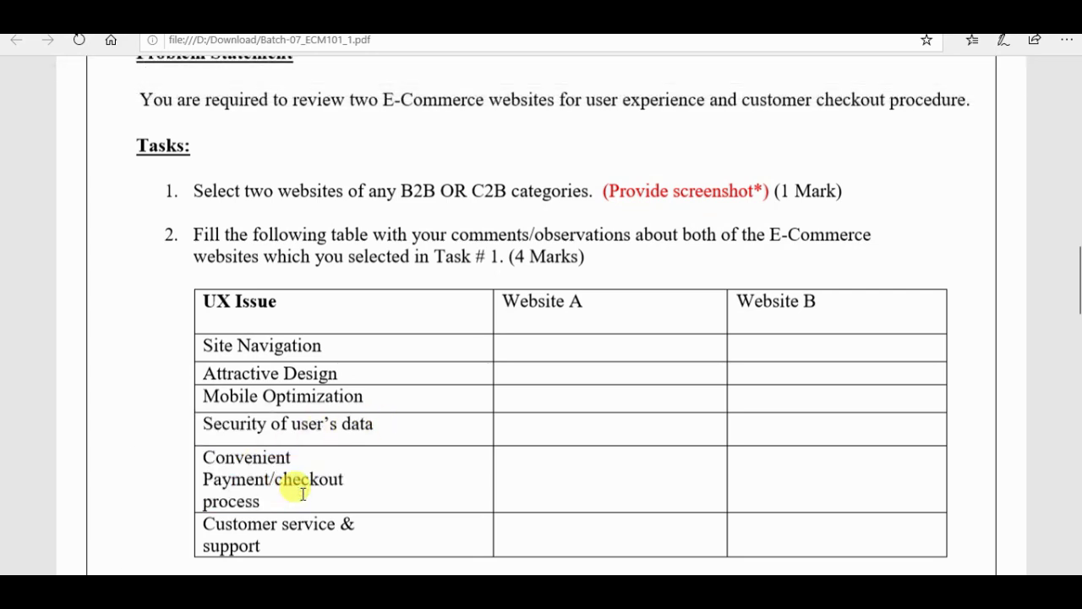
left_click_drag(206, 524, 386, 526)
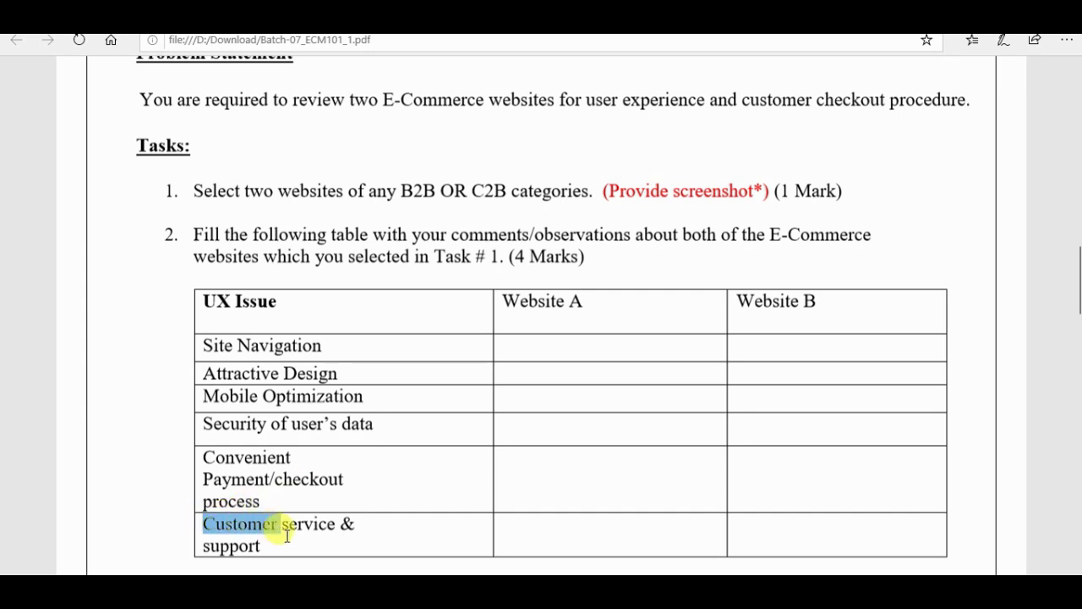
left_click(399, 529)
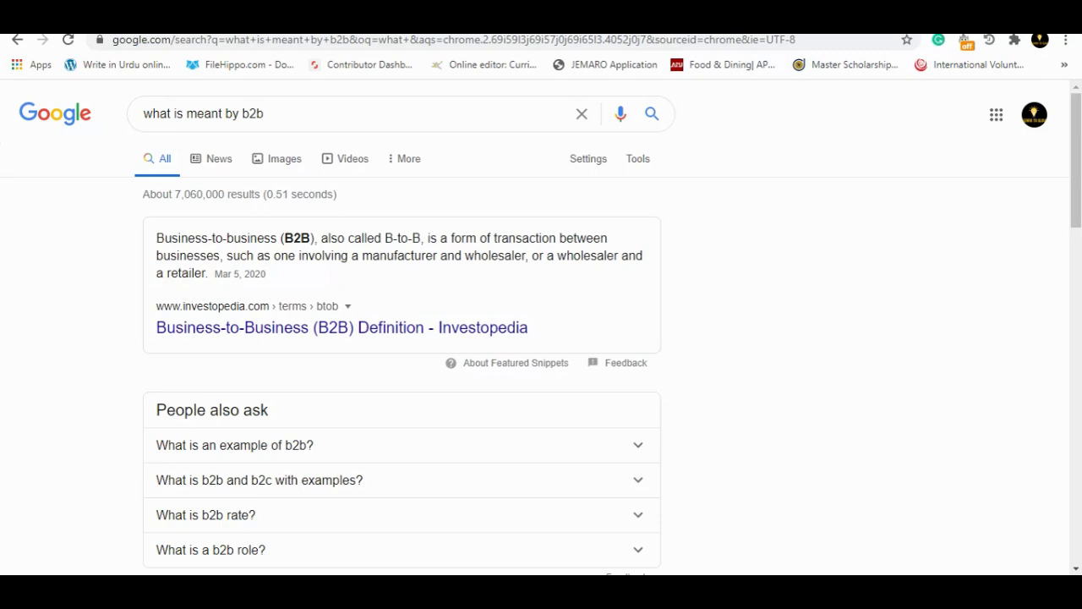
- In a new tab, go to Alibaba.com through the address bar's alibaba suggestion
key("ctrl+t")
type("ali")
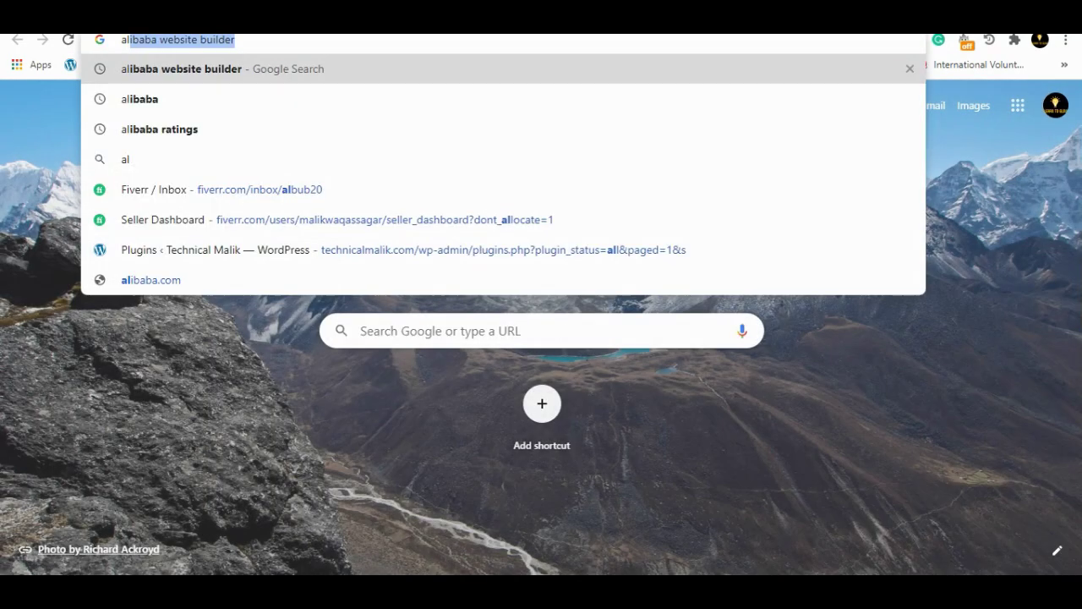
key("Down")
key("Down")
key("Down")
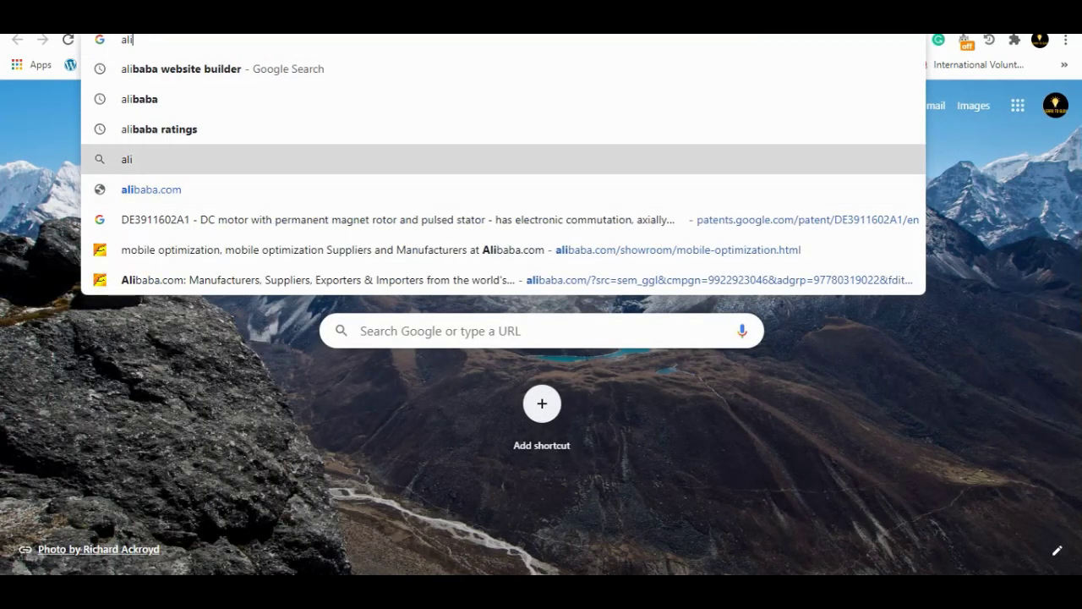
key("Up")
key("Up")
type("\\")
key("Return")
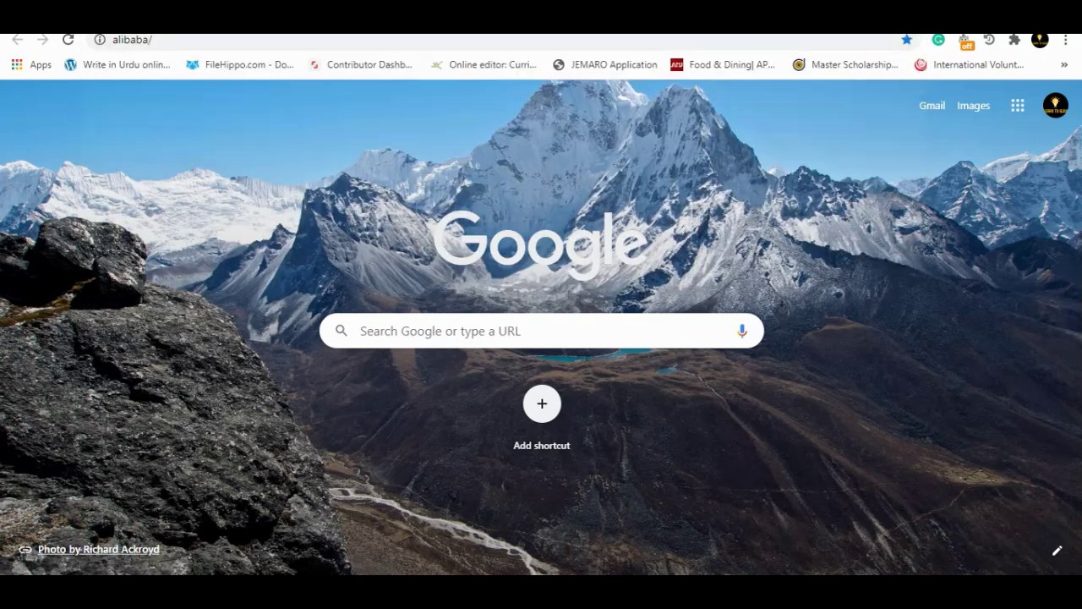
key("Down")
key("BackSpace")
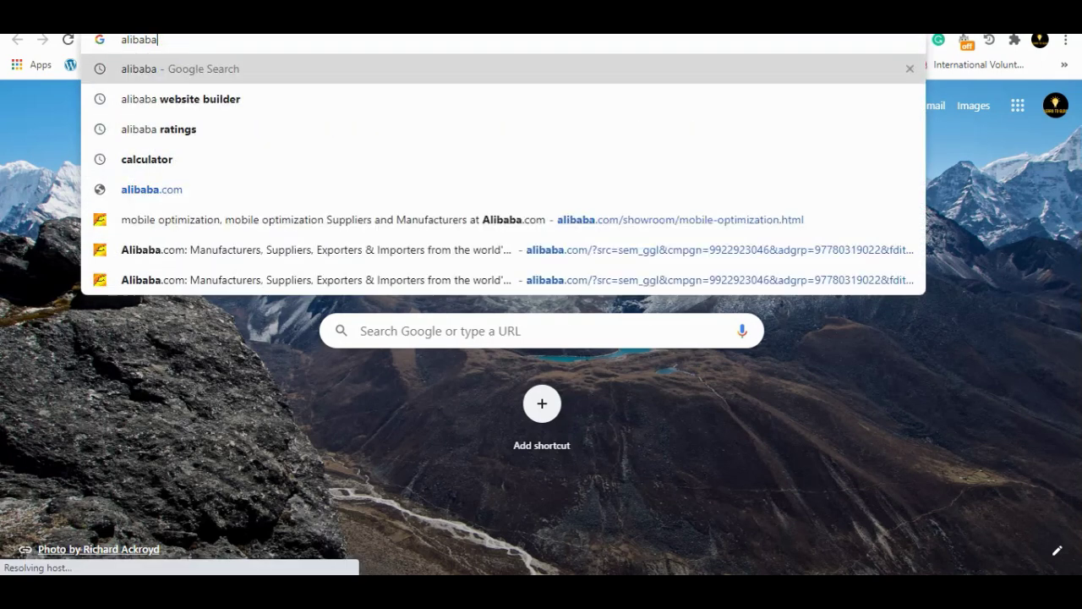
key("Up")
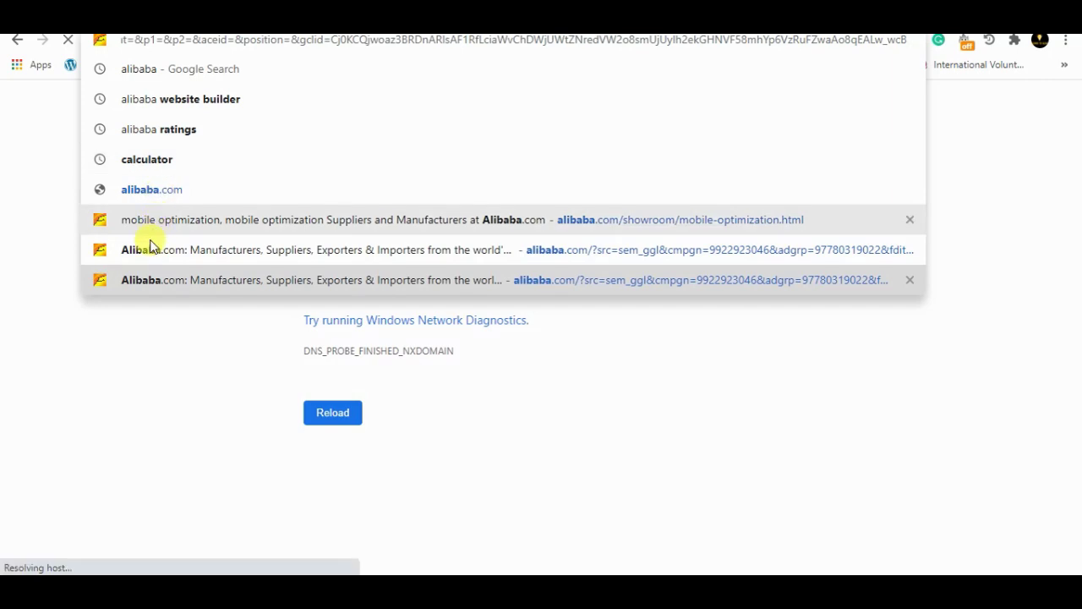
left_click(148, 247)
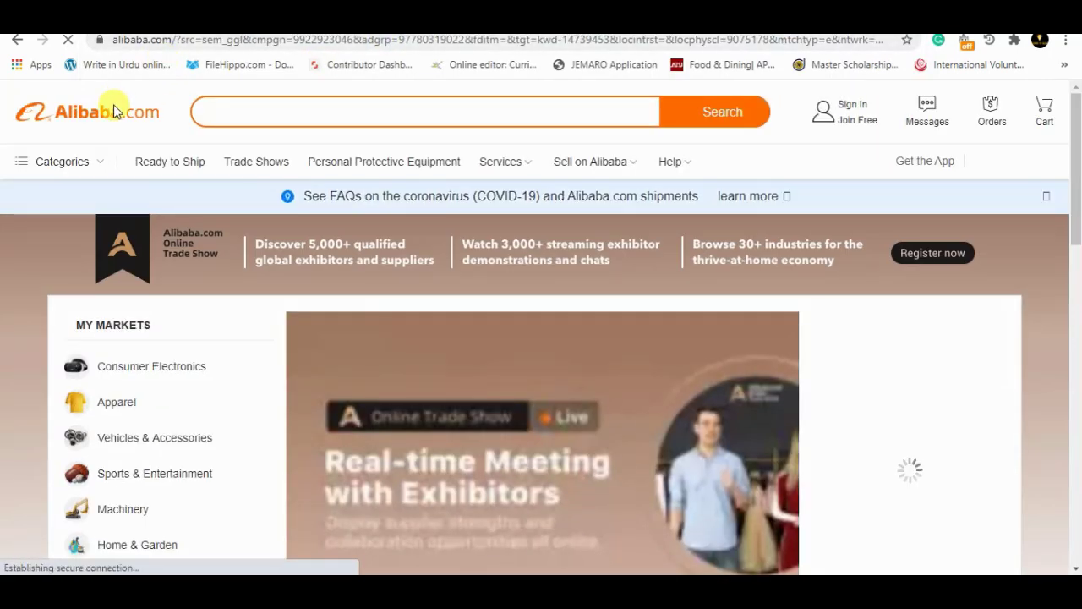
- Return to the Alibaba homepage and dismiss its notification request
left_click(110, 121)
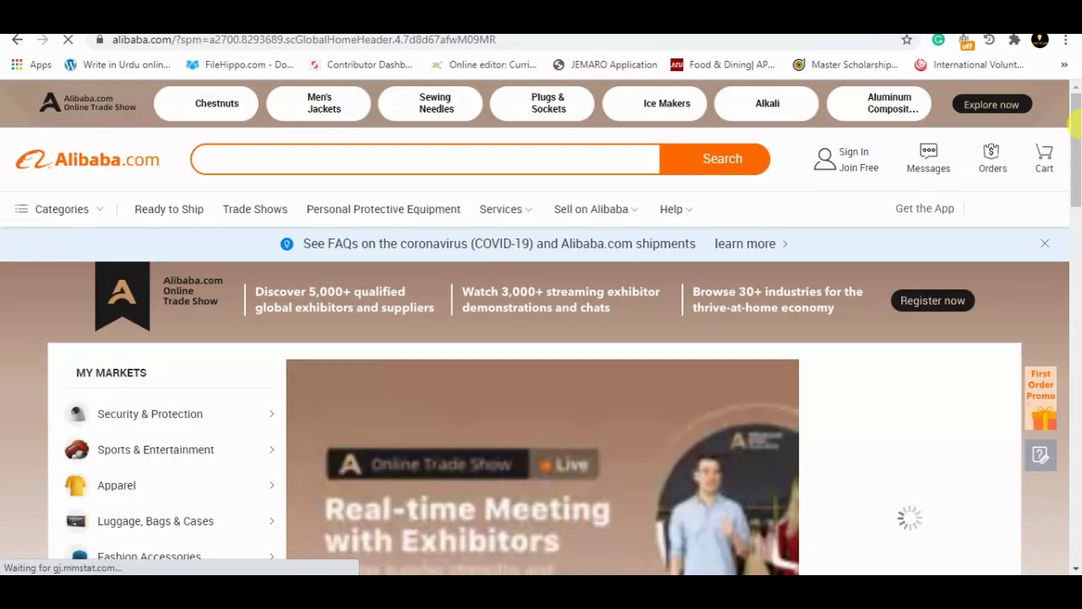
left_click_drag(1074, 127, 1074, 150)
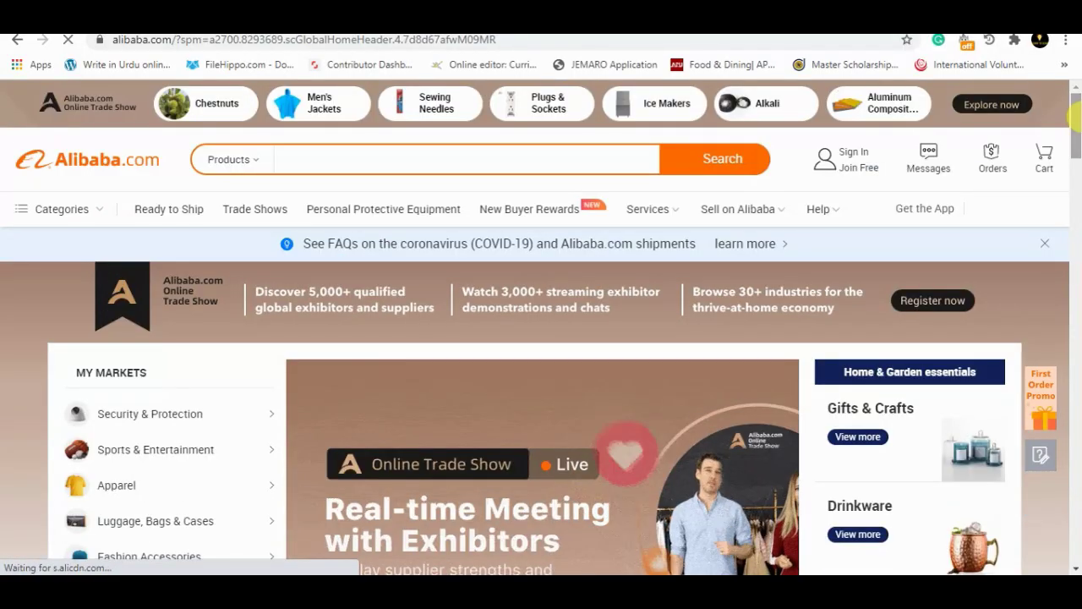
mouse_move(1073, 148)
left_mouse_down()
mouse_move(1074, 251)
mouse_move(1074, 110)
left_mouse_up()
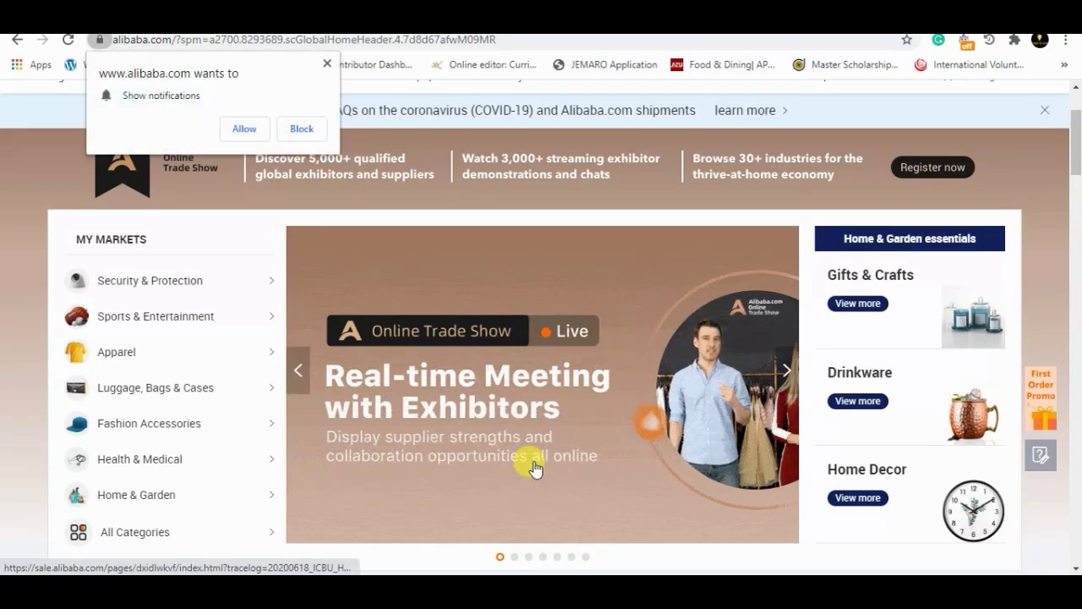
left_click(327, 64)
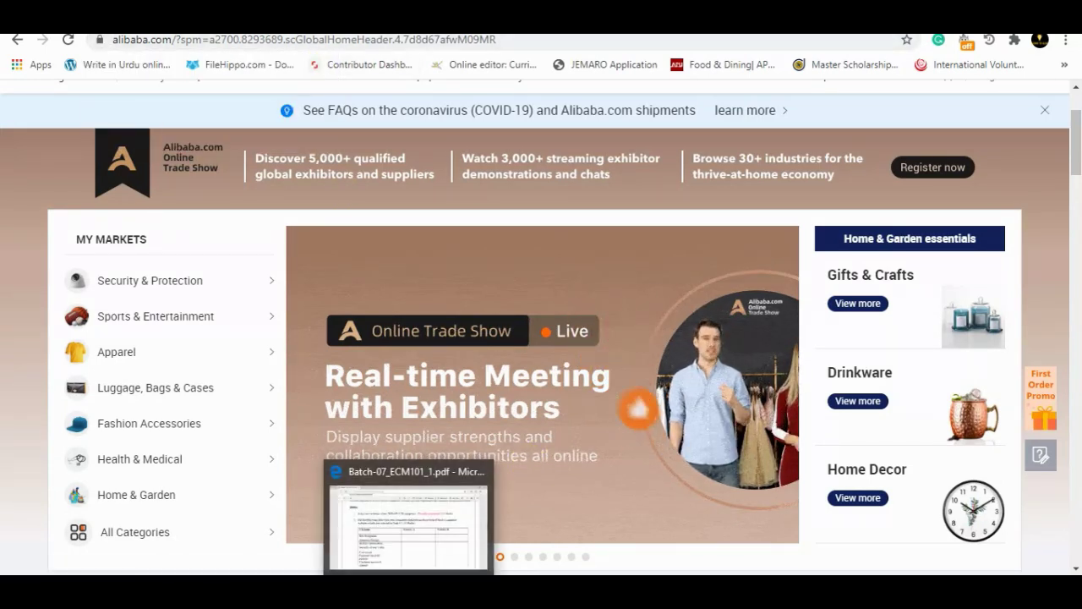
- Glance at the assignment PDF, then return and scroll down Alibaba's product sections
left_click(410, 507)
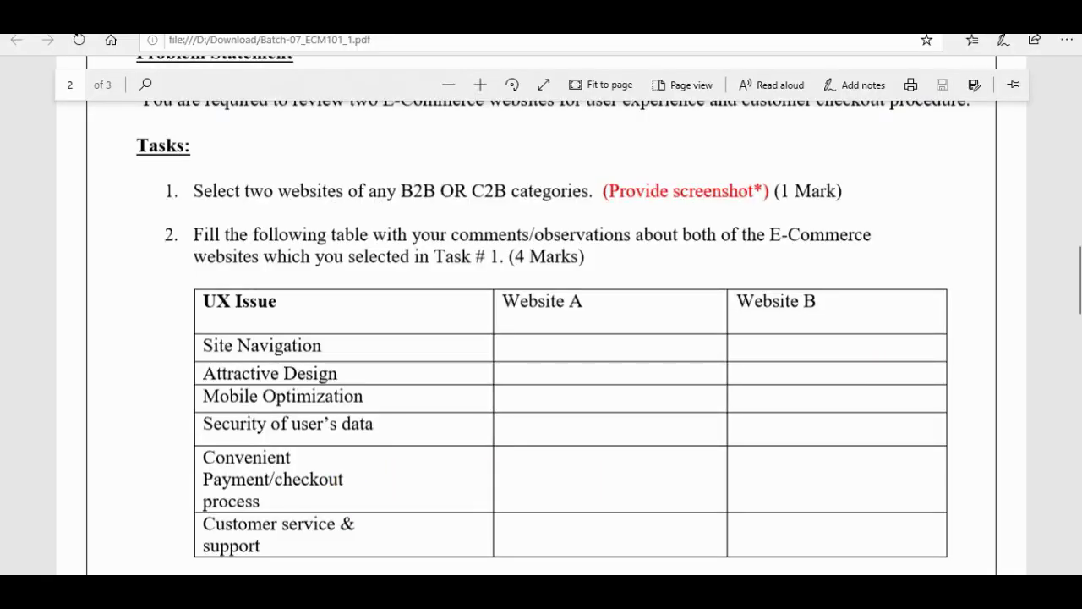
key("alt+Tab")
left_click_drag(1074, 133, 1075, 331)
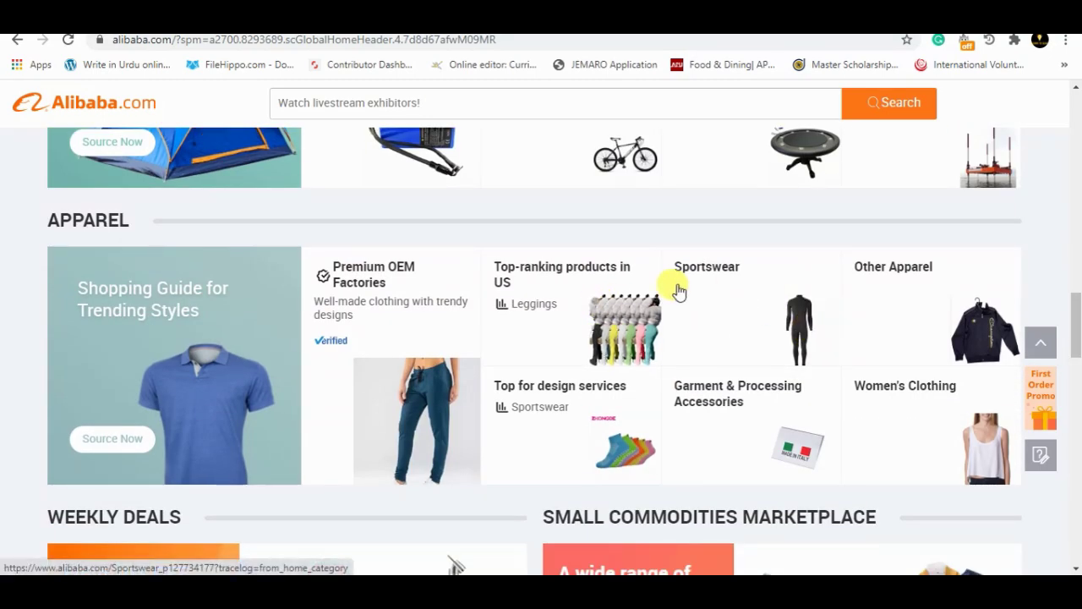
- Open New Arrivals, then the Womens Fashion 3D print jogging pants product page
left_click_drag(1076, 325, 1074, 182)
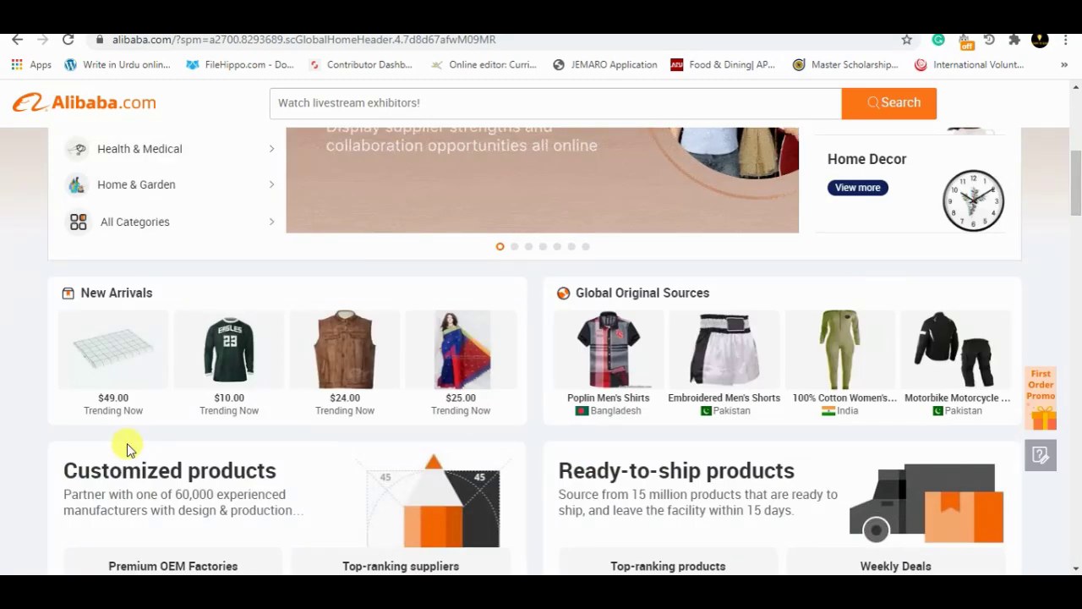
left_click(116, 379)
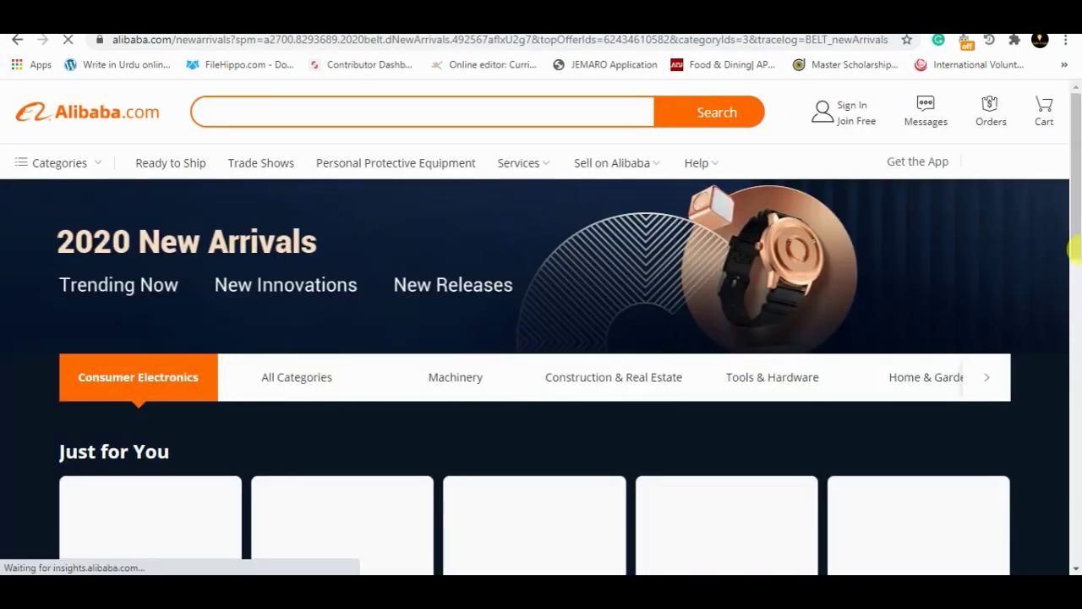
mouse_move(1073, 249)
left_mouse_down()
mouse_move(1074, 345)
mouse_move(1074, 309)
left_mouse_up()
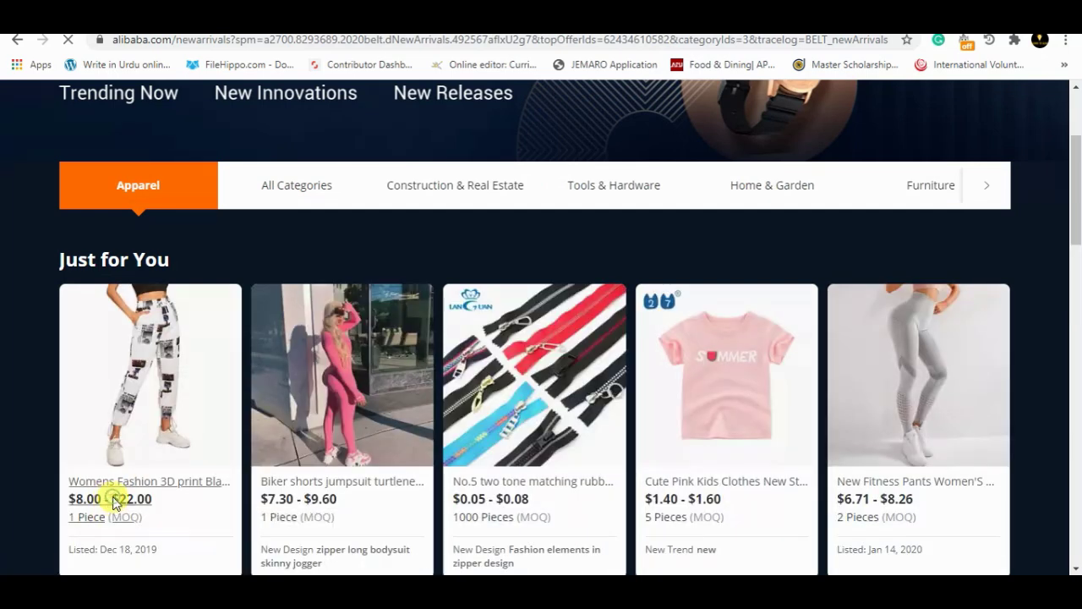
left_click(115, 504)
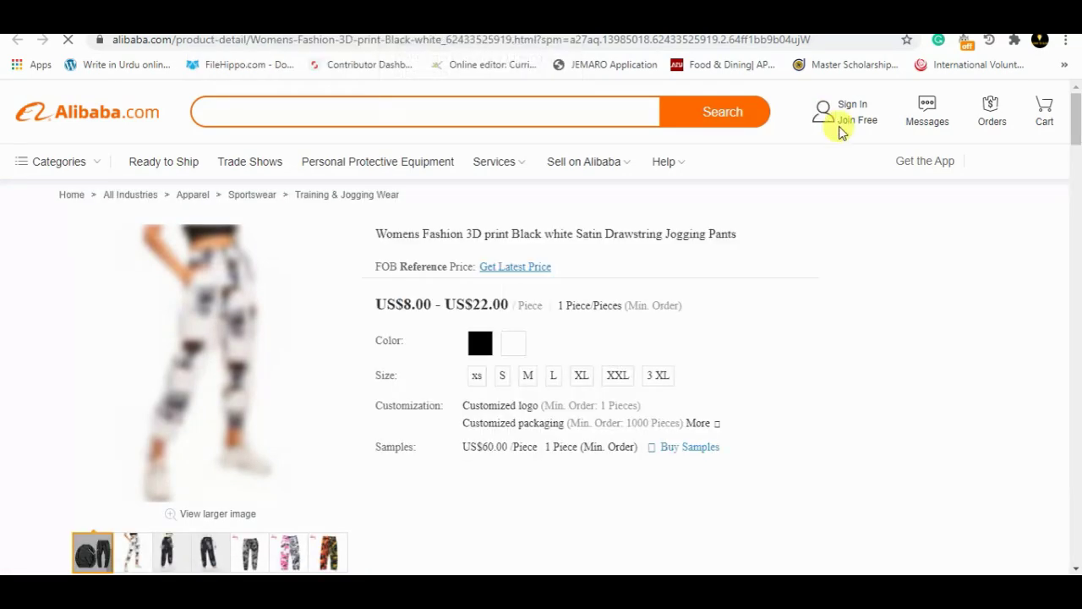
- Scroll through the jogging pants product page and select the XL size
scroll(1074, 125, "down", 2)
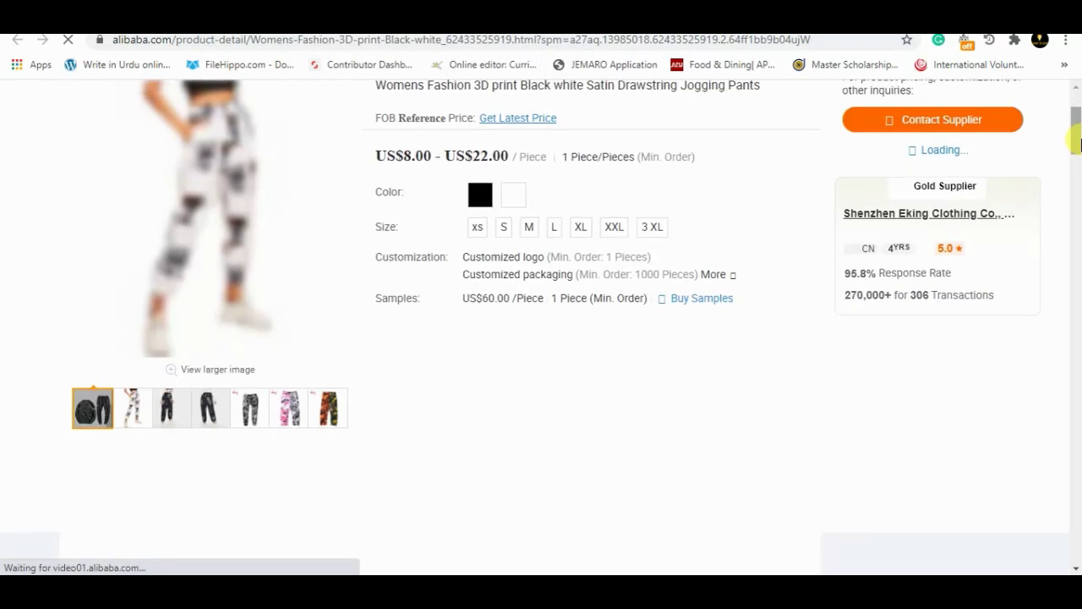
scroll(1079, 144, "down", 1)
scroll(1079, 144, "up", 3)
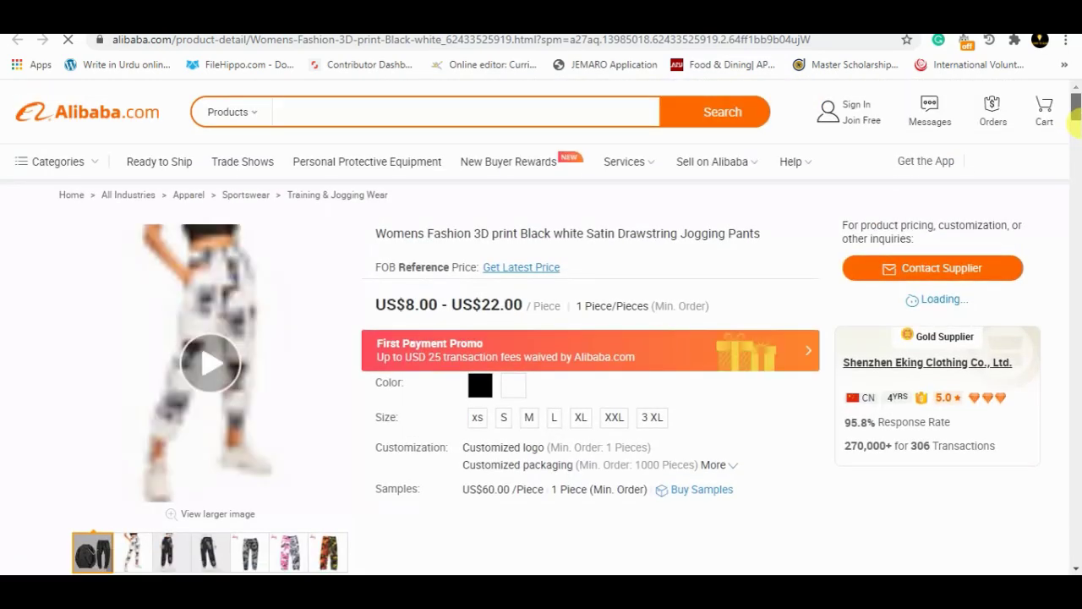
scroll(1074, 127, "down", 3)
scroll(1078, 156, "down", 5)
scroll(1078, 160, "up", 5)
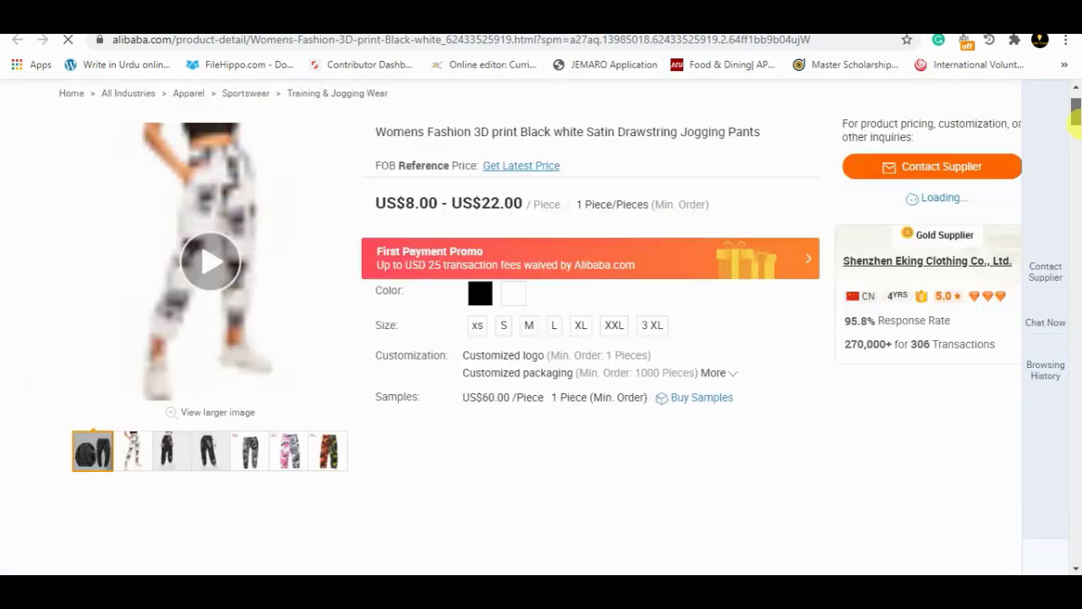
scroll(1079, 148, "up", 1)
scroll(1079, 143, "down", 1)
scroll(1079, 135, "down", 2)
scroll(1079, 139, "down", 7)
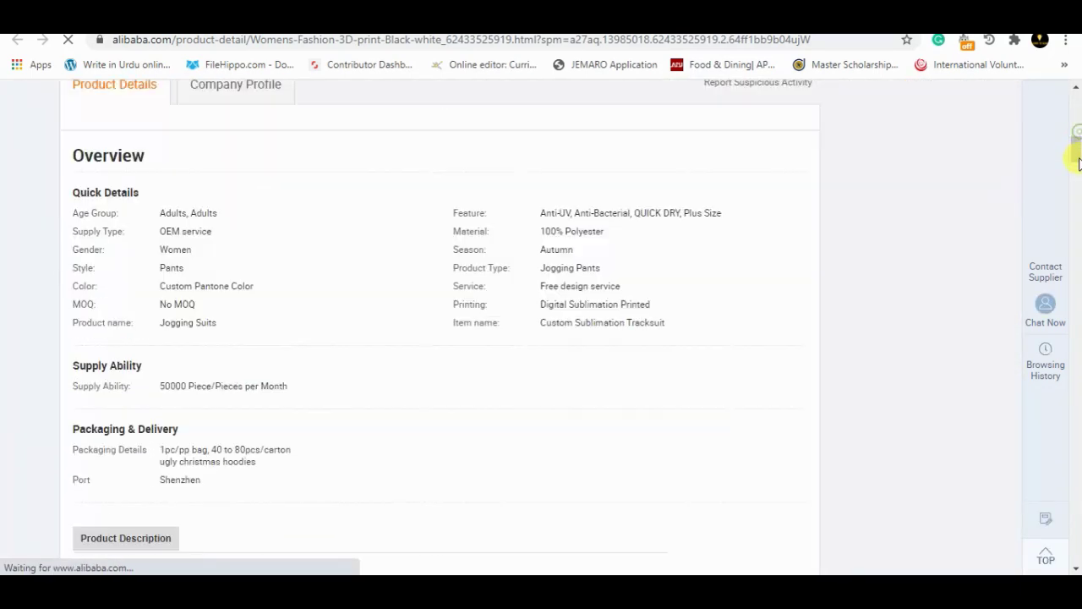
scroll(1078, 118, "up", 2)
scroll(1076, 97, "up", 7)
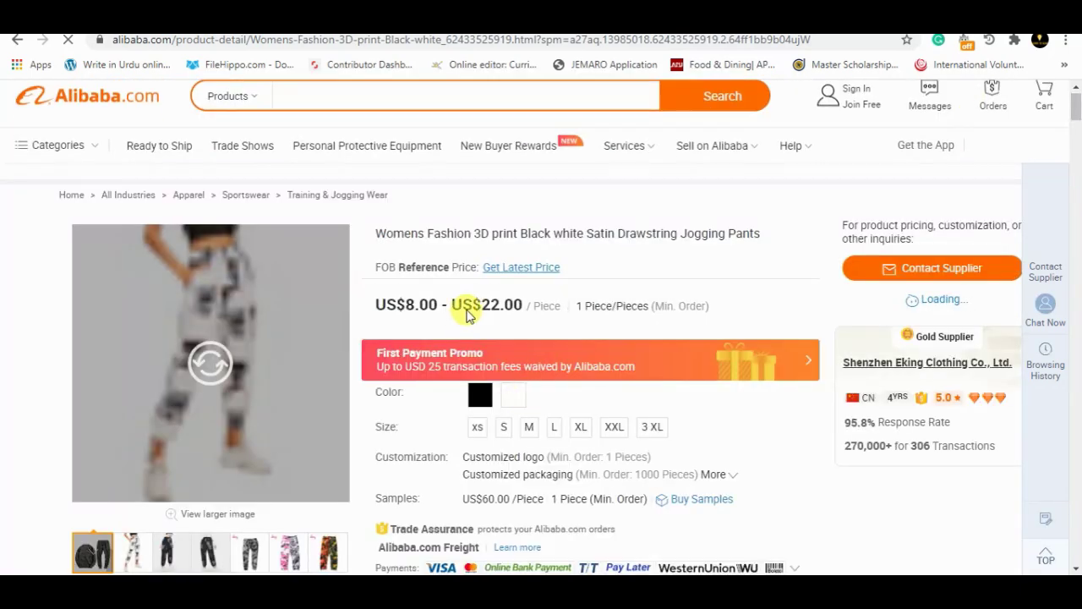
scroll(1074, 119, "down", 4)
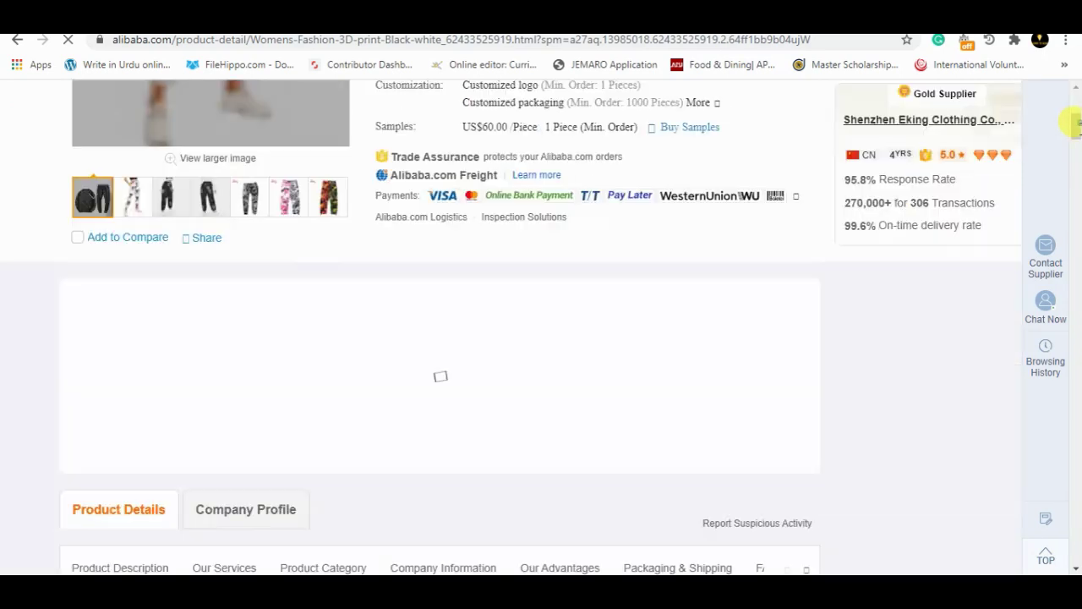
scroll(1075, 110, "down", 2)
scroll(1079, 101, "up", 6)
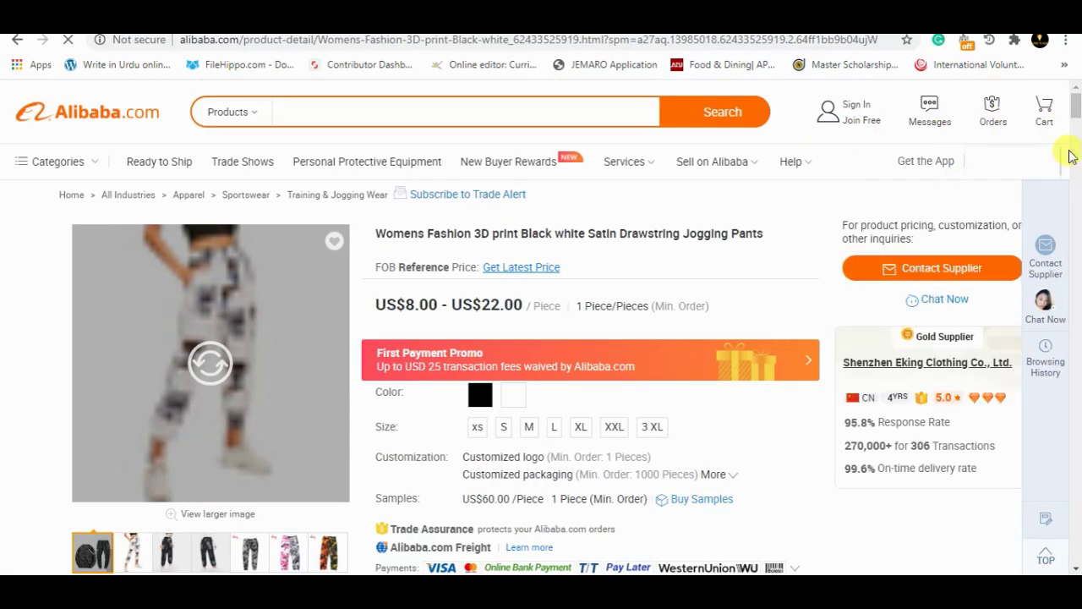
scroll(1079, 139, "down", 5)
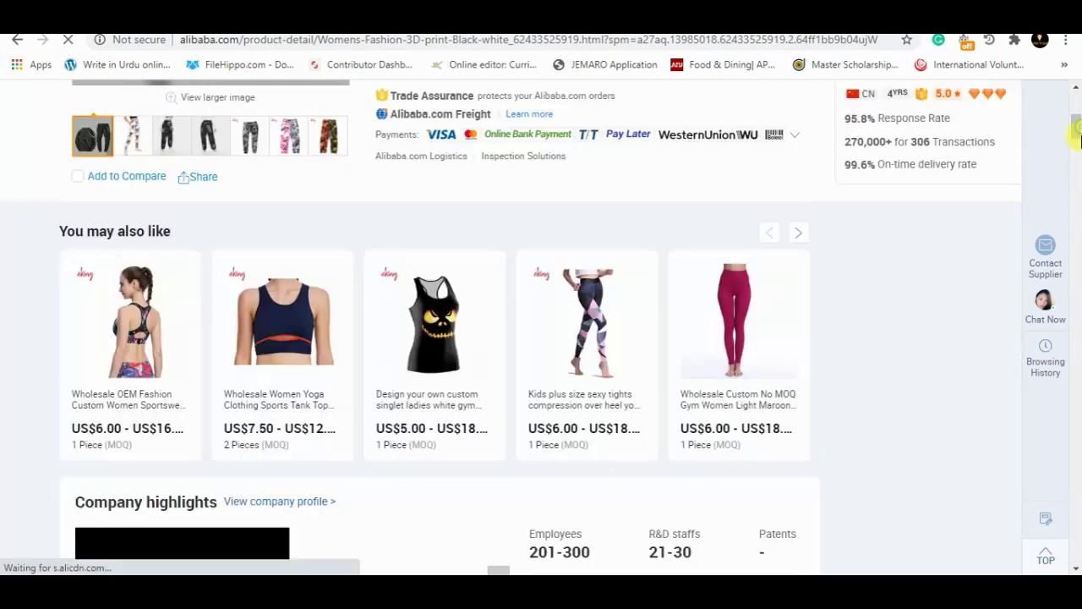
scroll(1079, 135, "up", 3)
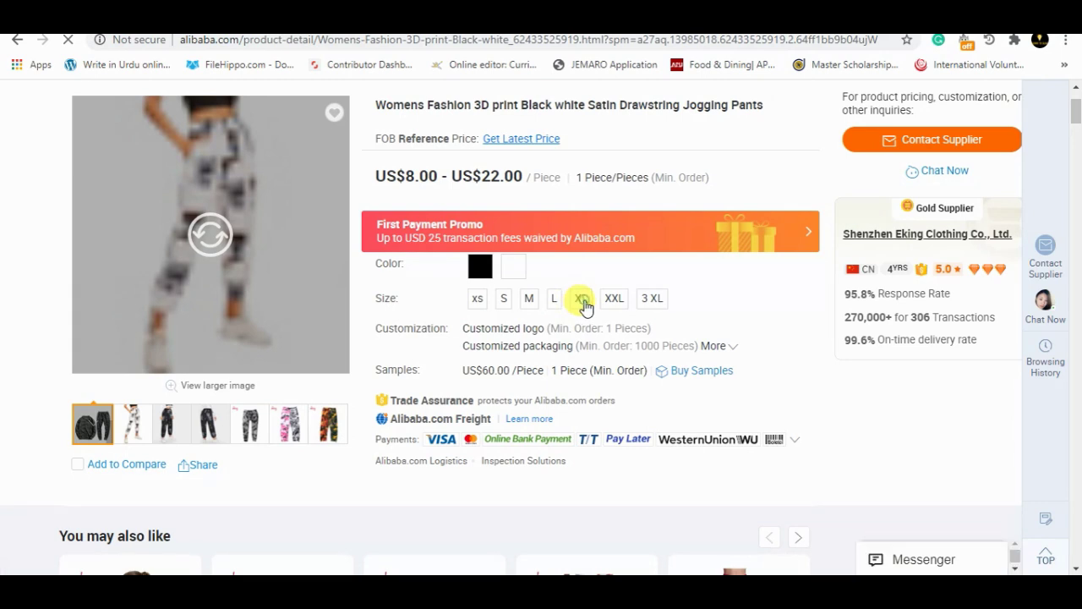
left_click(582, 302)
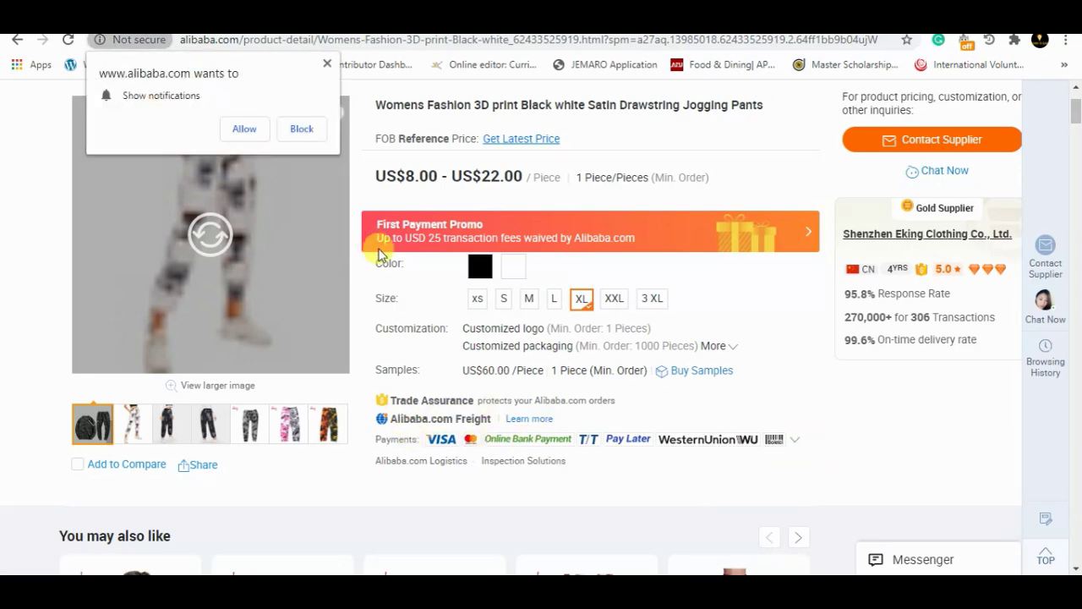
- Dismiss the notification request and open the Messenger chat with the supplier
left_click(326, 68)
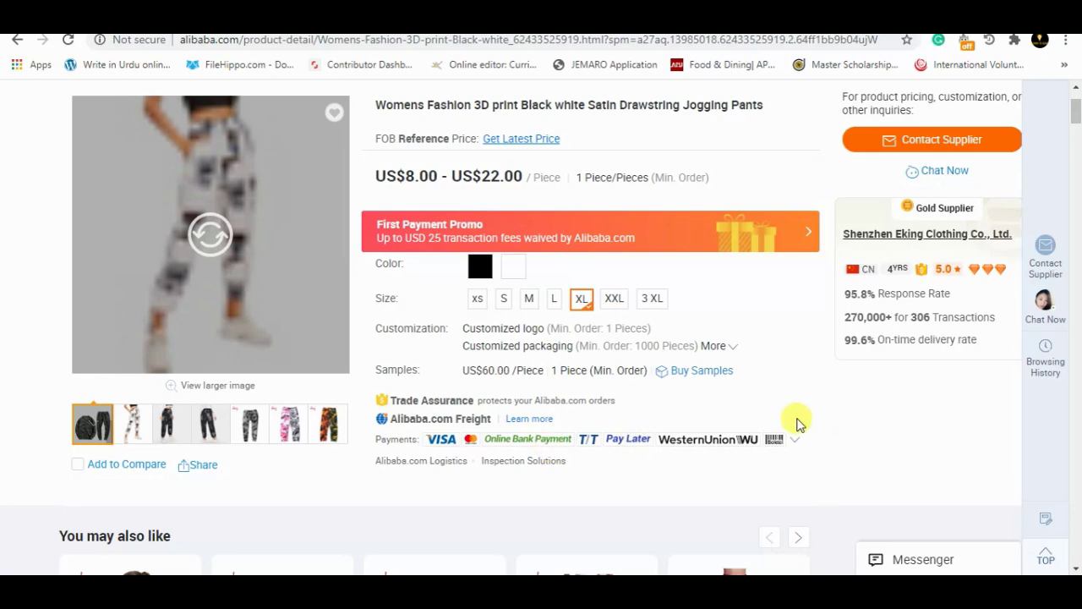
left_click(911, 561)
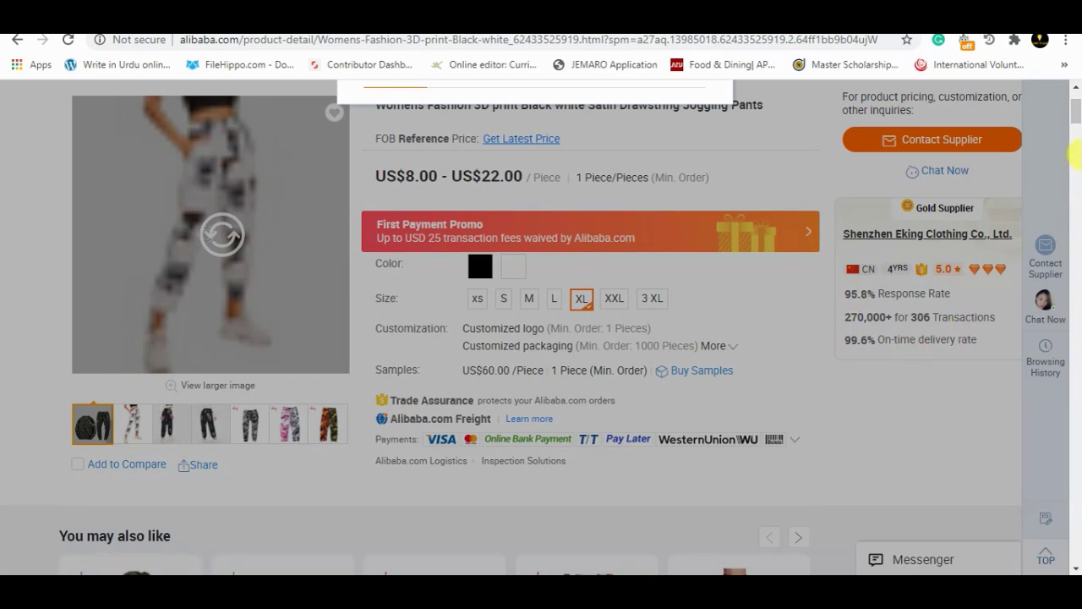
scroll(1075, 110, "up", 2)
scroll(1057, 169, "down", 5)
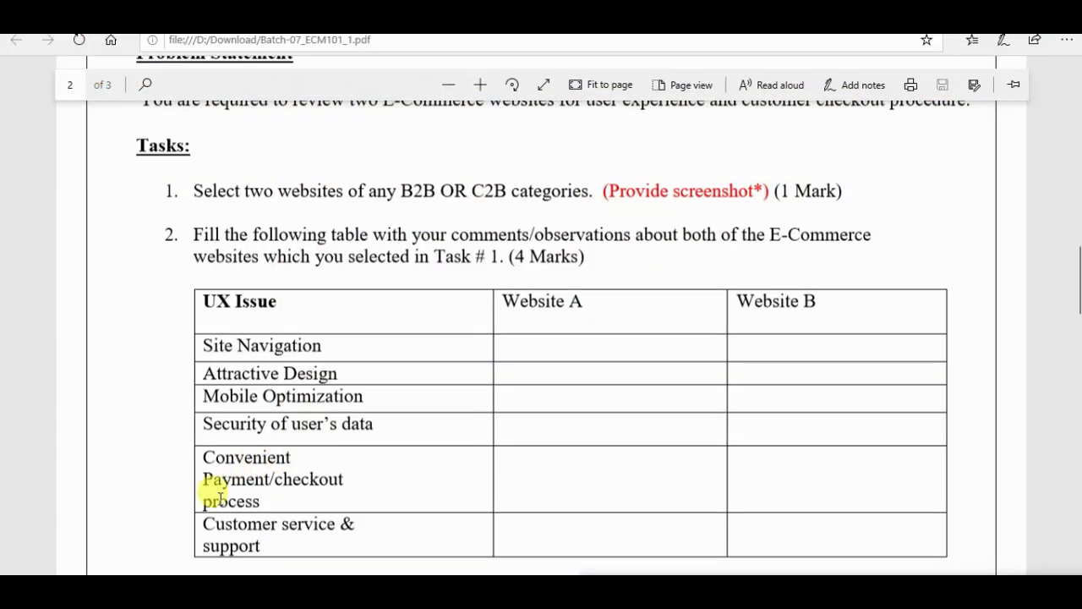
- Select the Customer service & support and Payment/checkout rows in the PDF, then return to Alibaba
left_click_drag(202, 525, 259, 534)
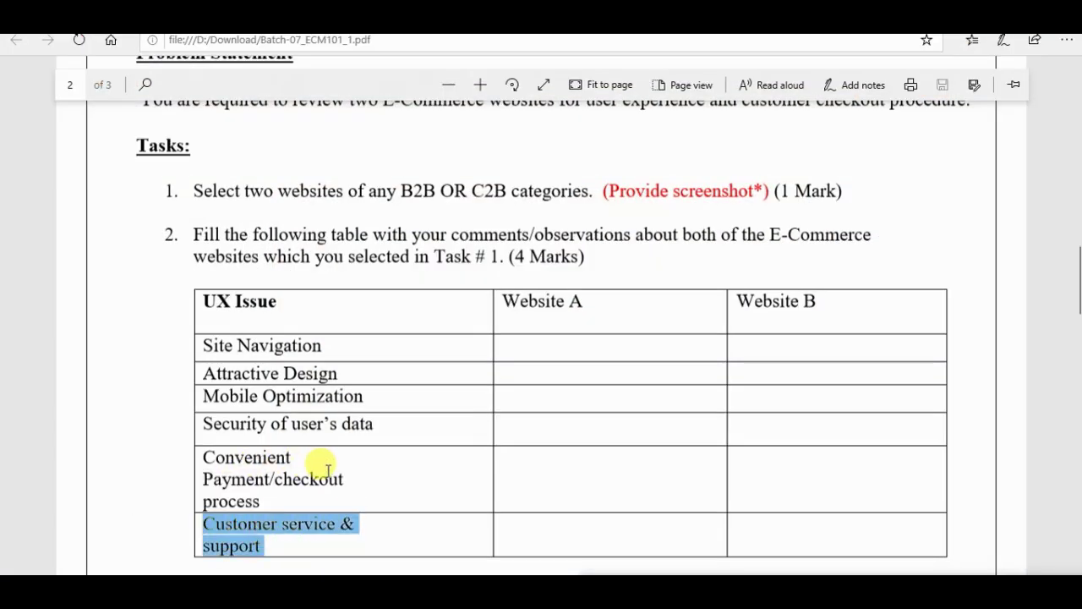
left_click(288, 480)
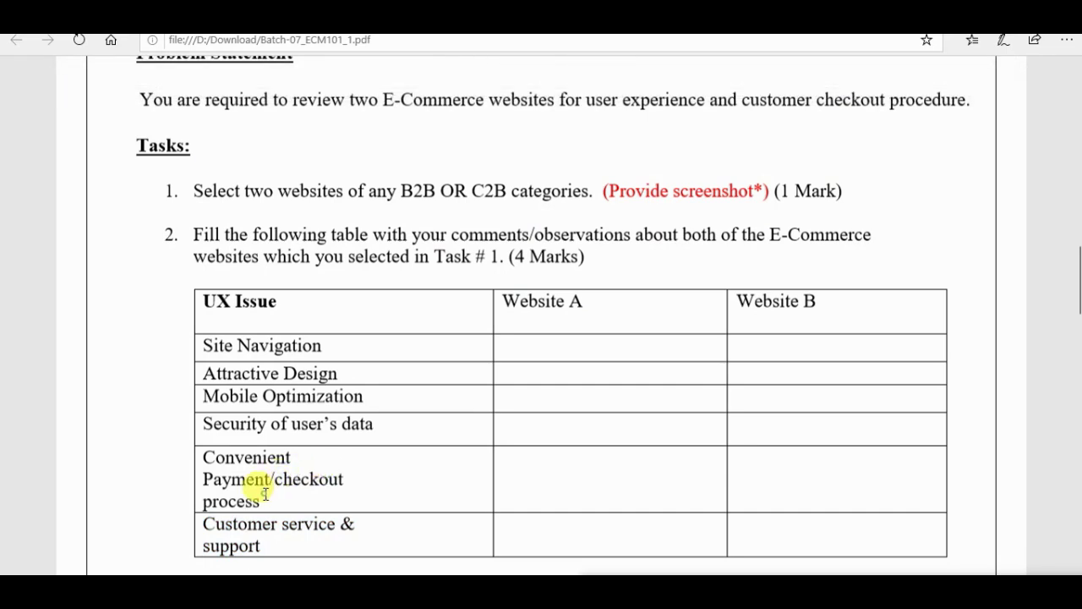
left_click_drag(265, 495, 207, 454)
left_click(375, 466)
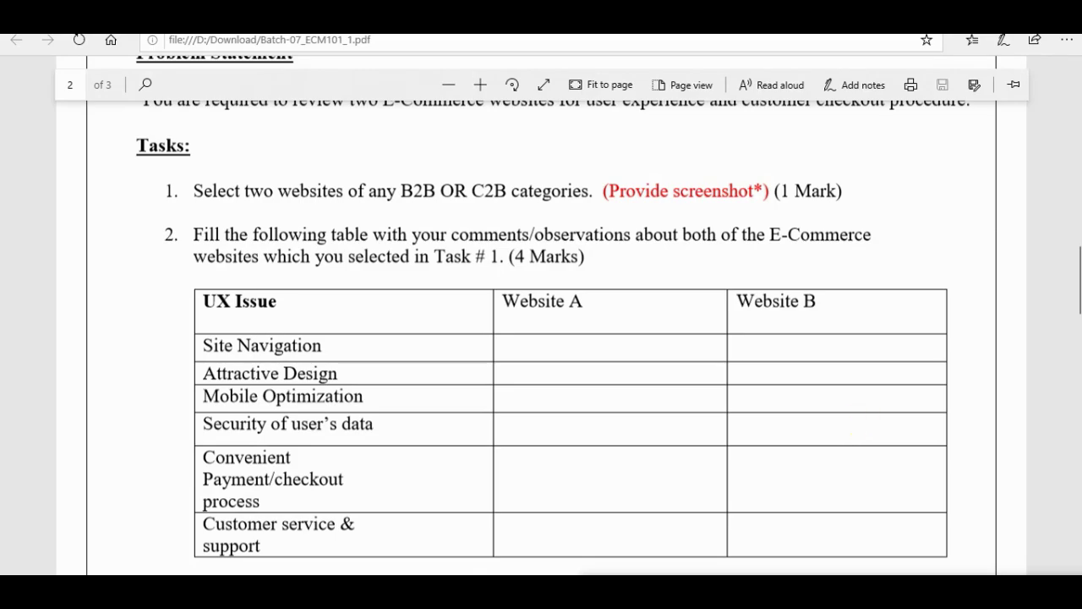
left_click(471, 572)
- Open the 2020 New Arrivals product listing on Alibaba and scroll through it
scroll(1072, 203, "down", 3)
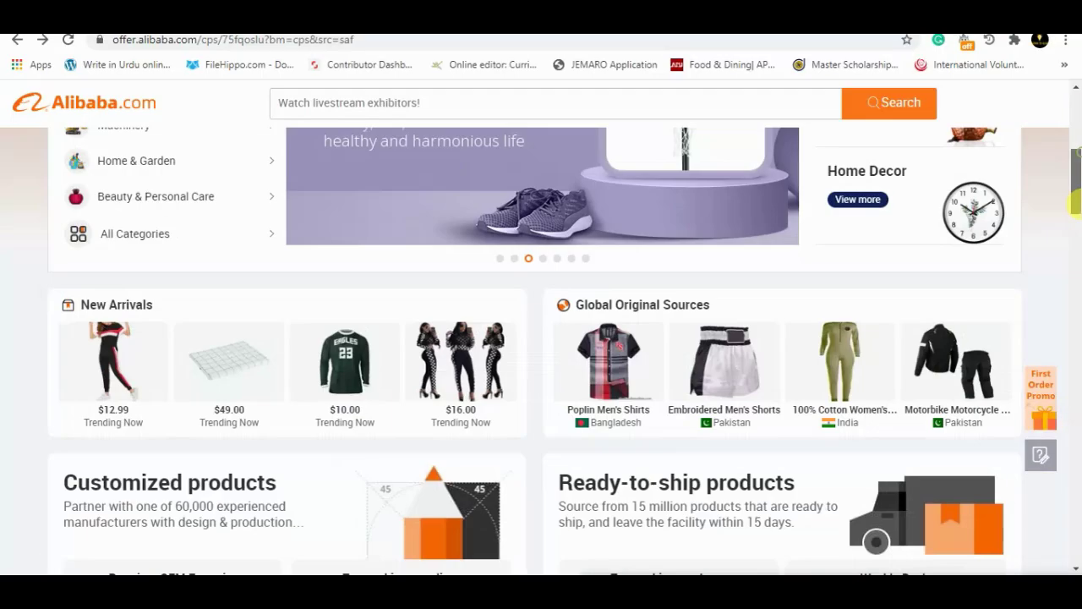
scroll(1074, 203, "down", 2)
scroll(1074, 197, "up", 1)
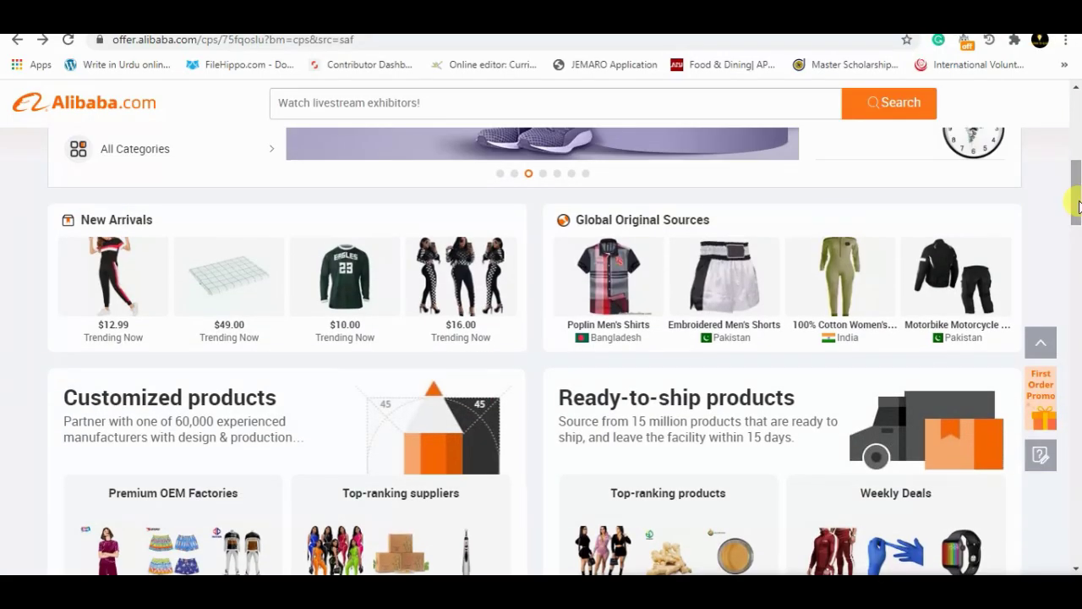
left_click(217, 326)
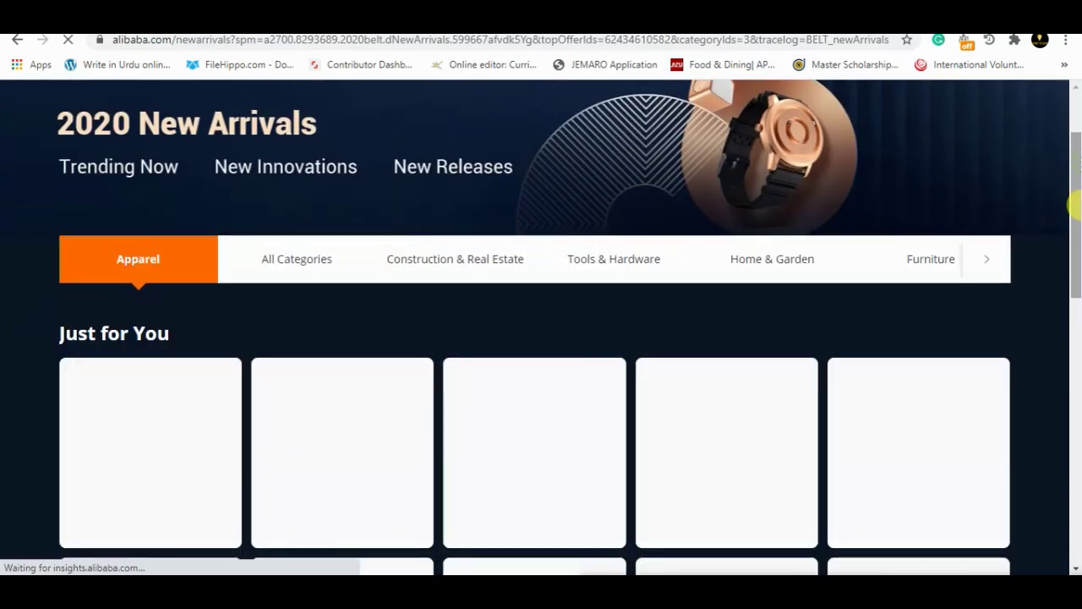
mouse_move(1074, 220)
left_mouse_down()
mouse_move(1072, 304)
mouse_move(1073, 150)
left_mouse_up()
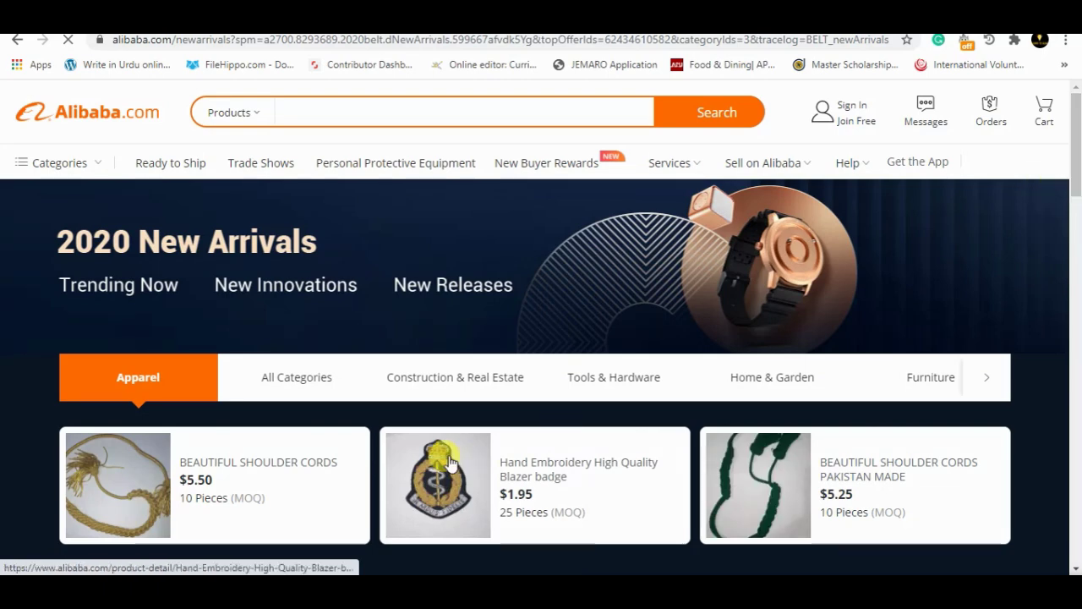
- Search 'amazon website' in a new tab, open Amazon.com, and scroll to Discover Amazon
key("ctrl+t")
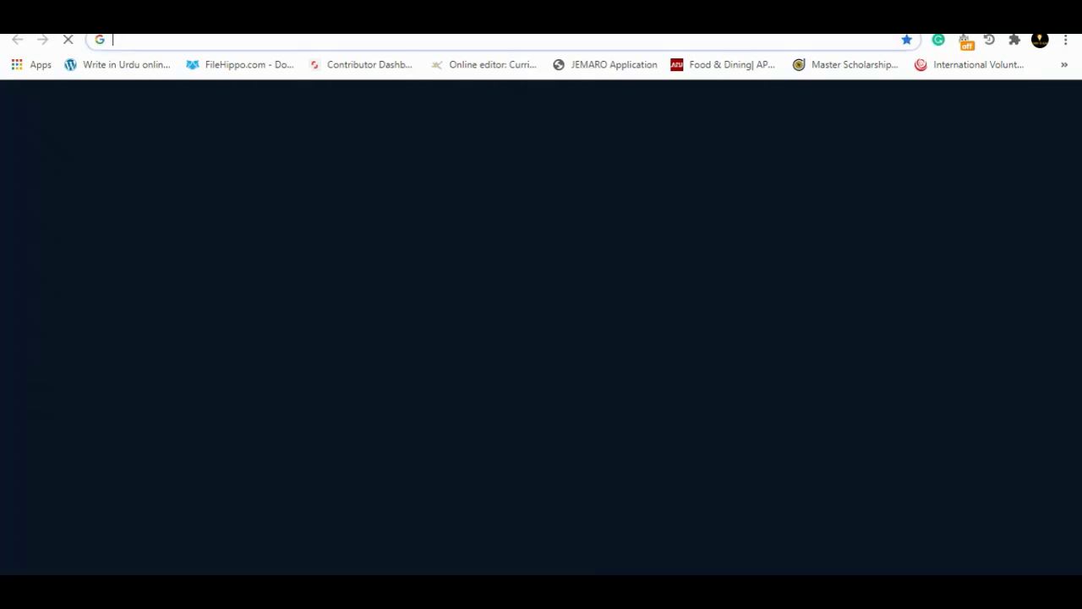
type("a")
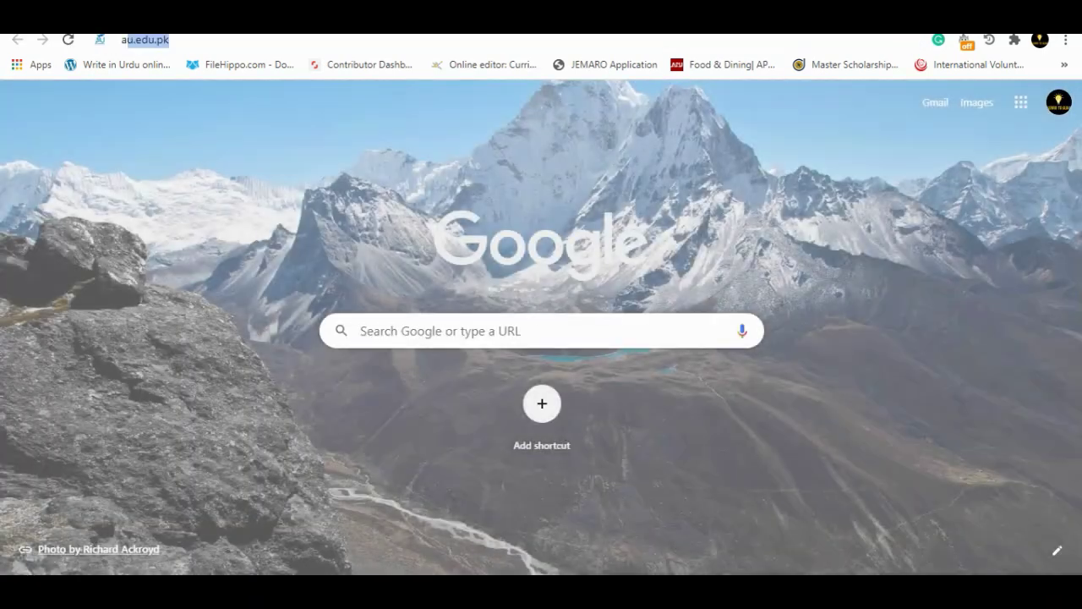
type("m")
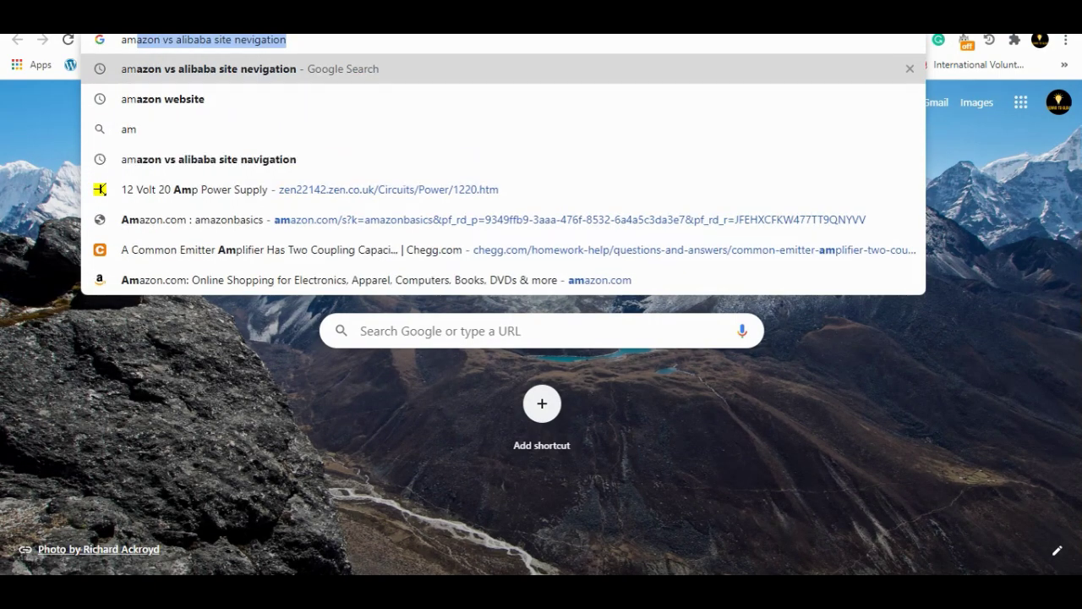
key("Down")
key("Return")
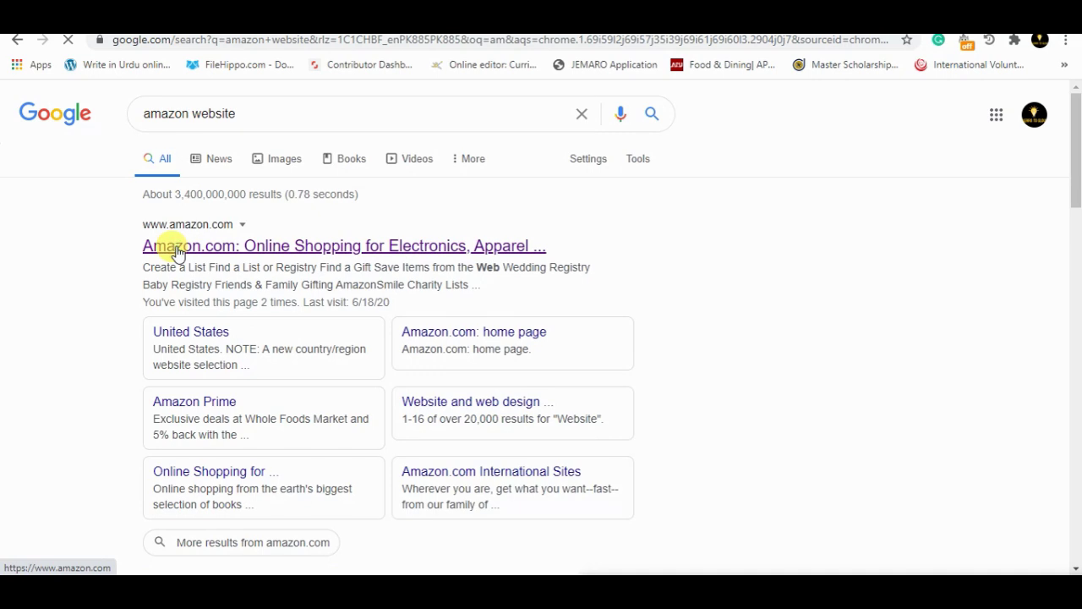
left_click(178, 247)
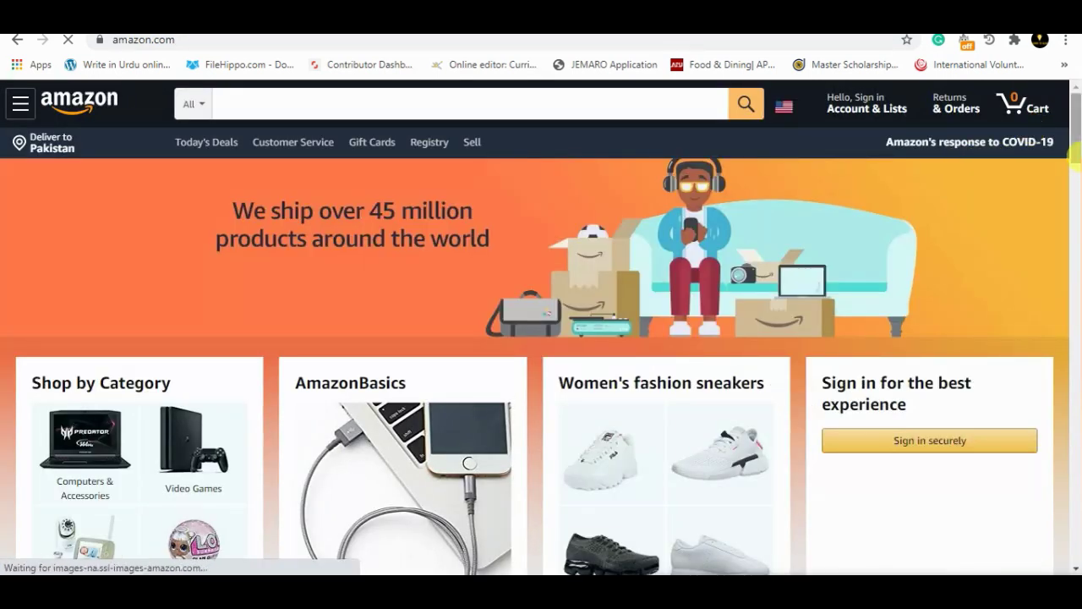
mouse_move(1075, 151)
left_mouse_down()
mouse_move(1075, 309)
mouse_move(1075, 241)
left_mouse_up()
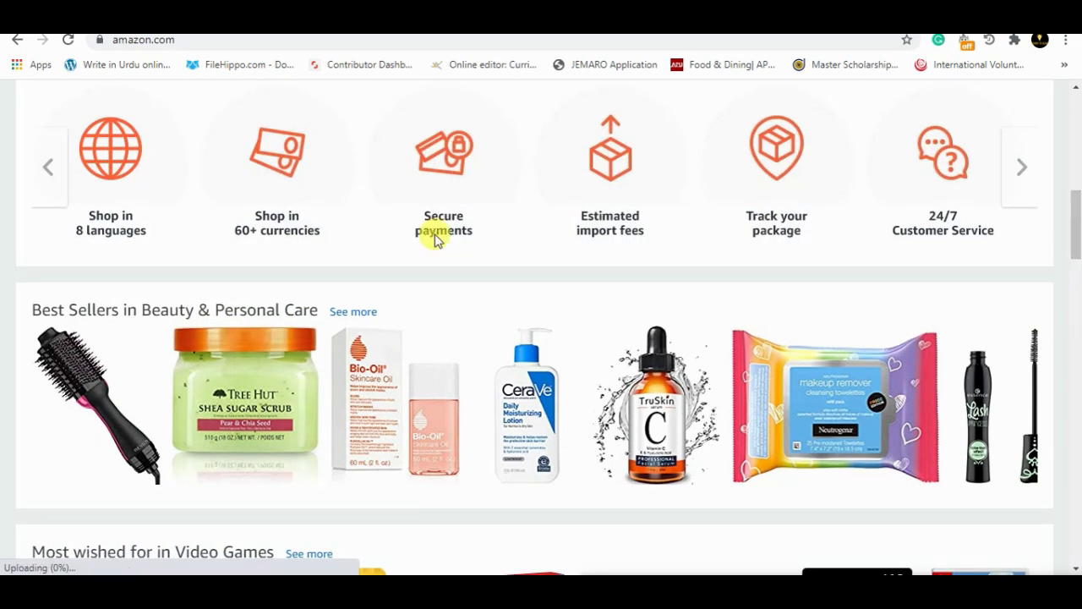
scroll(908, 207, "up", 1)
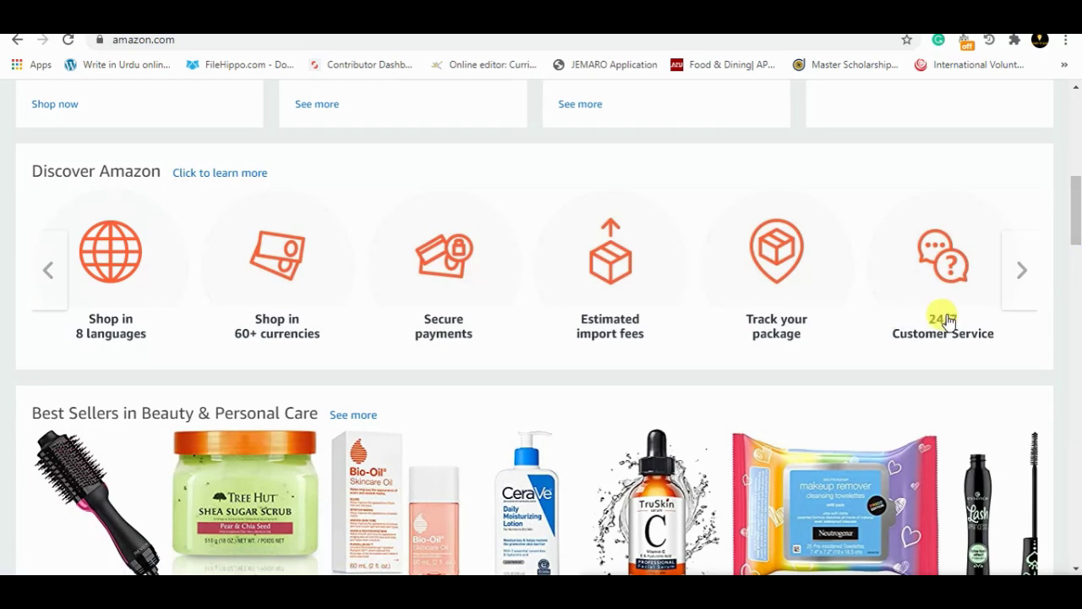
mouse_move(304, 499)
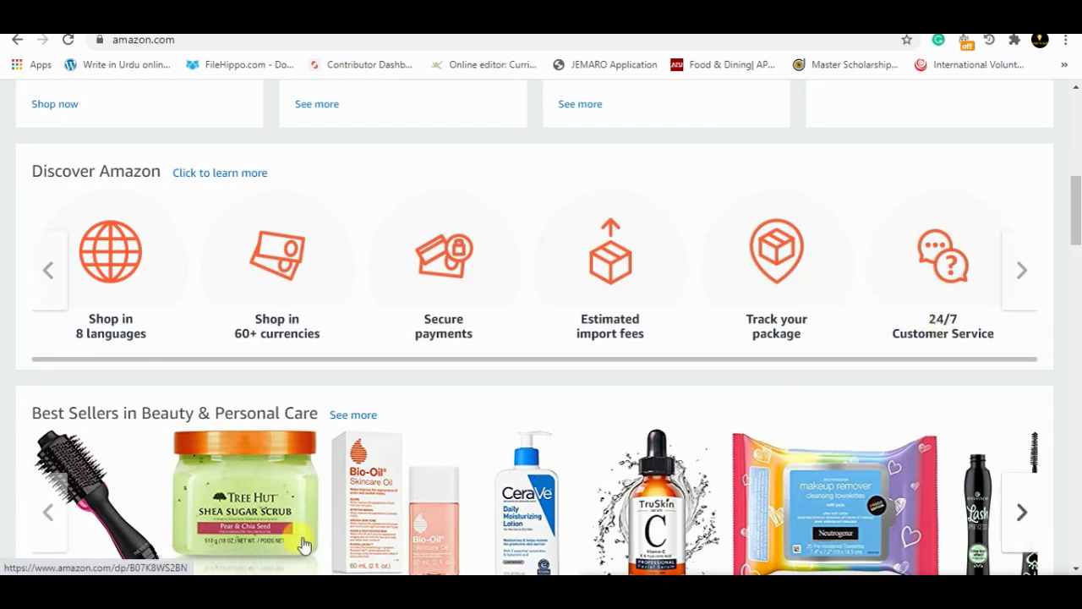
- In the PDF, select the Website A/B headings and UX issue rows, then scroll to Task 3
key("alt+Tab")
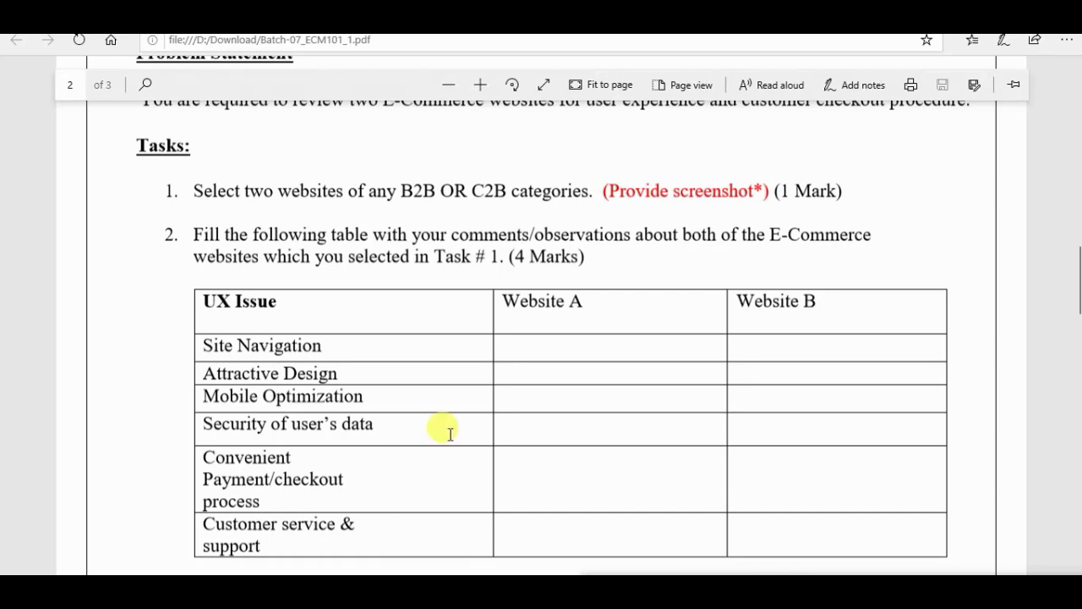
left_click_drag(512, 308, 616, 307)
left_click(647, 311)
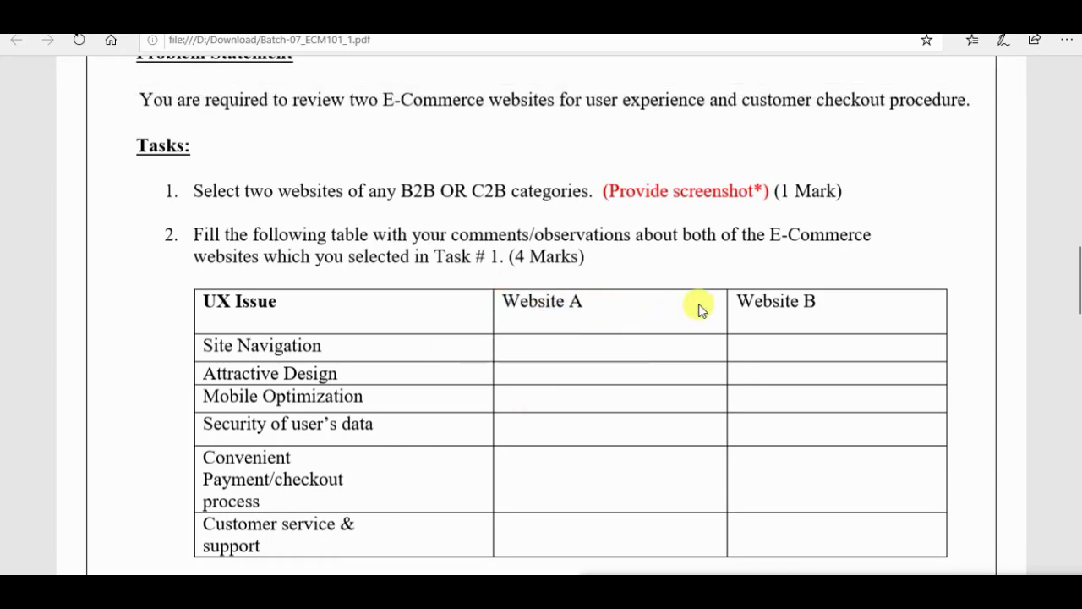
left_click_drag(738, 297, 821, 294)
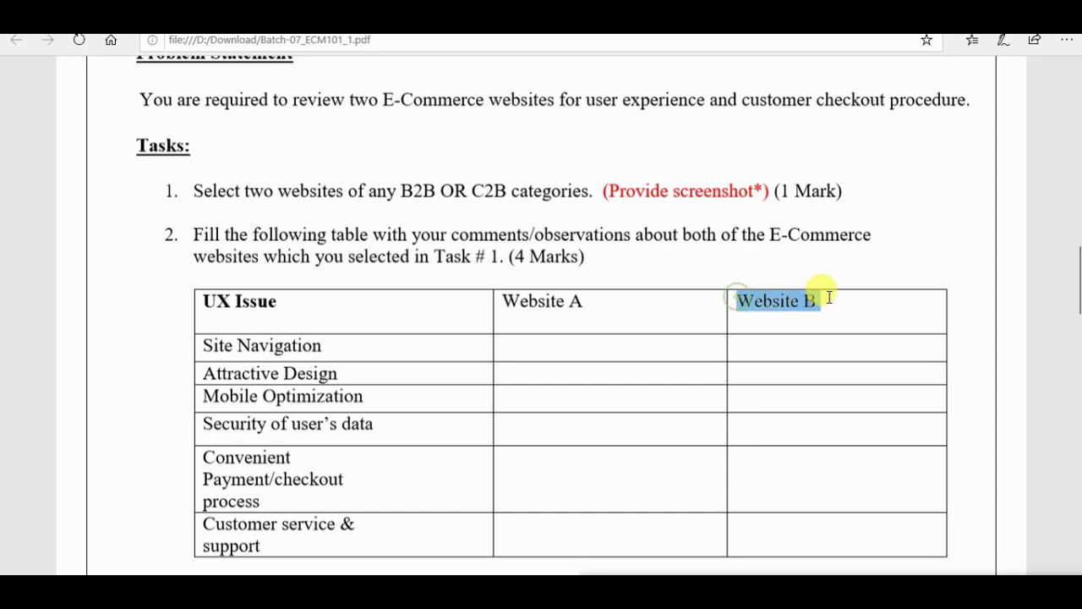
left_click(919, 268)
left_click_drag(1075, 278, 1075, 289)
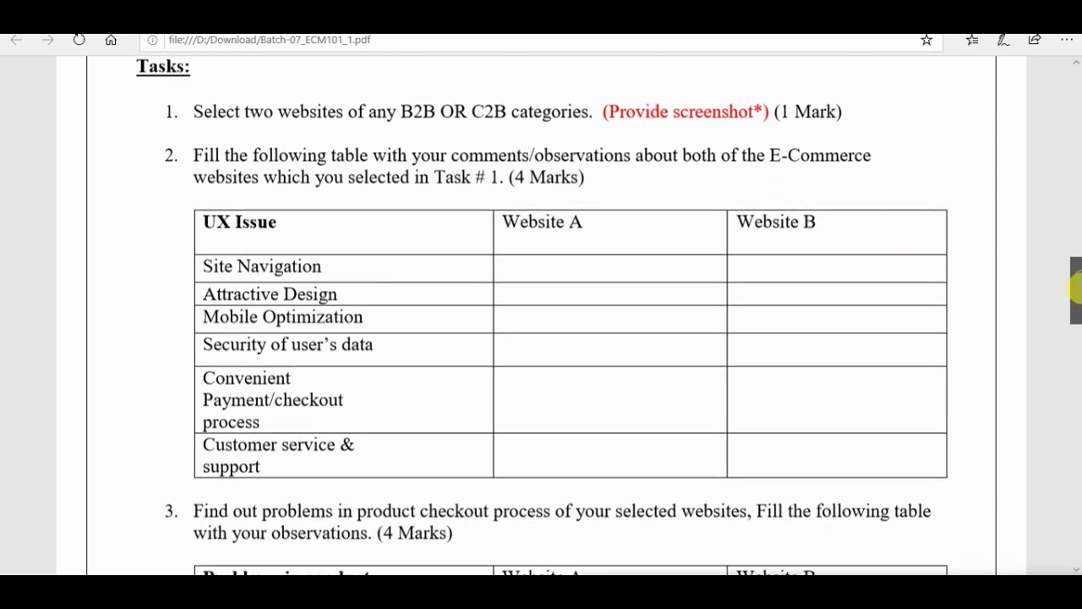
mouse_move(197, 272)
left_mouse_down()
mouse_move(234, 293)
mouse_move(322, 445)
mouse_move(410, 448)
left_mouse_up()
left_click(409, 446)
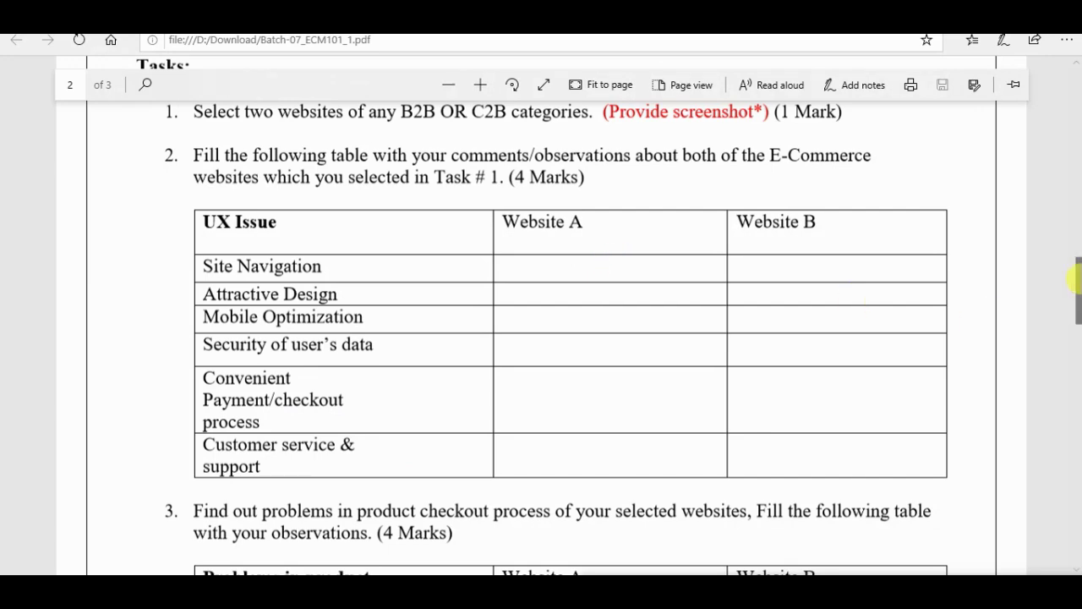
left_click_drag(1075, 279, 1075, 326)
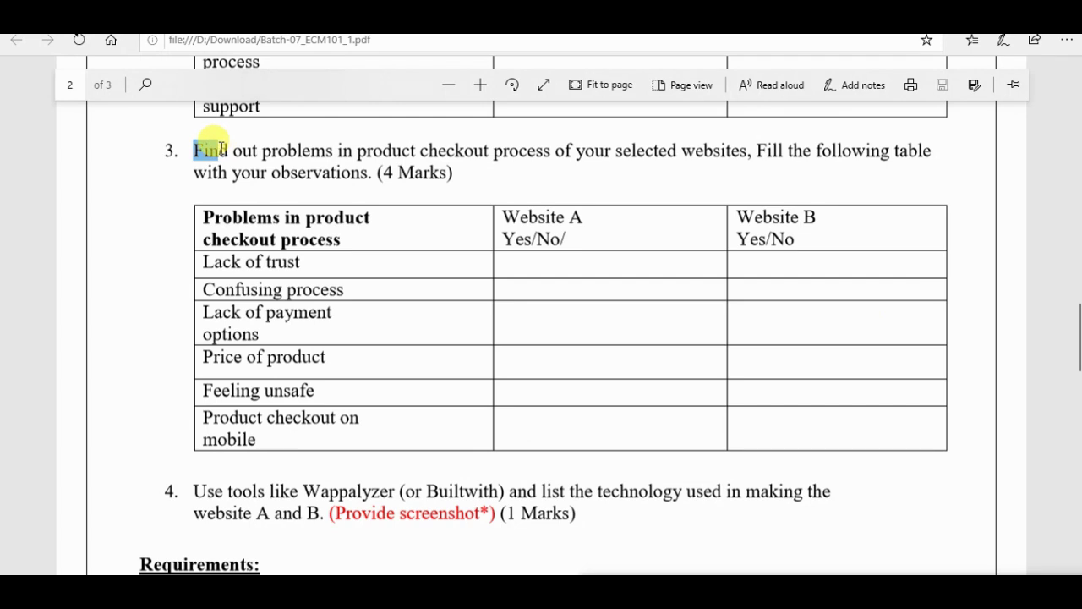
- Highlight task 3's first line and the checkout problems table while reading the assignment
left_click_drag(222, 148, 334, 148)
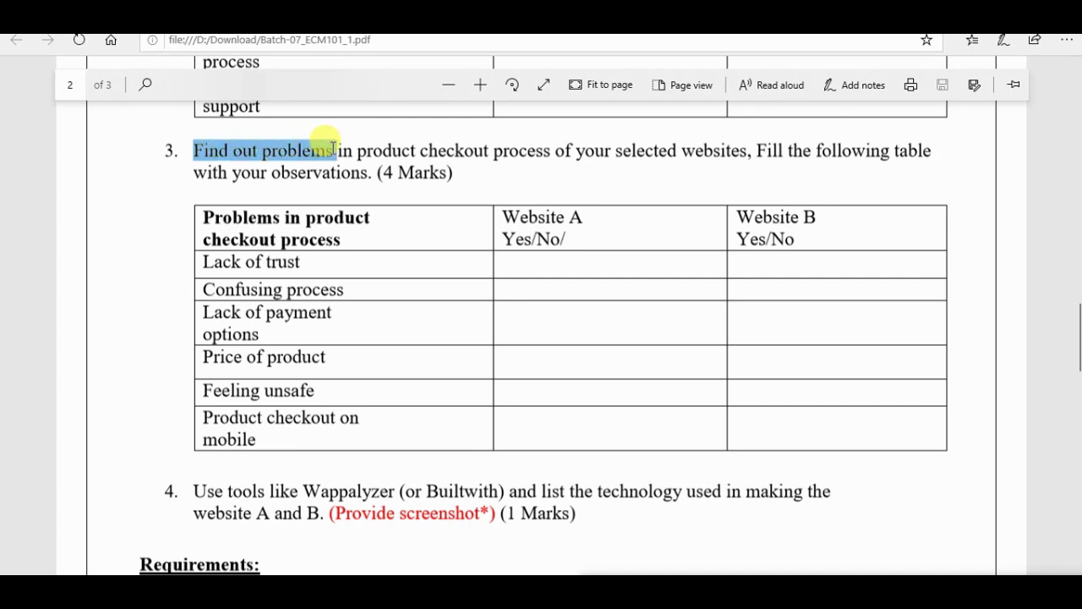
left_click_drag(334, 148, 611, 146)
left_click(398, 157)
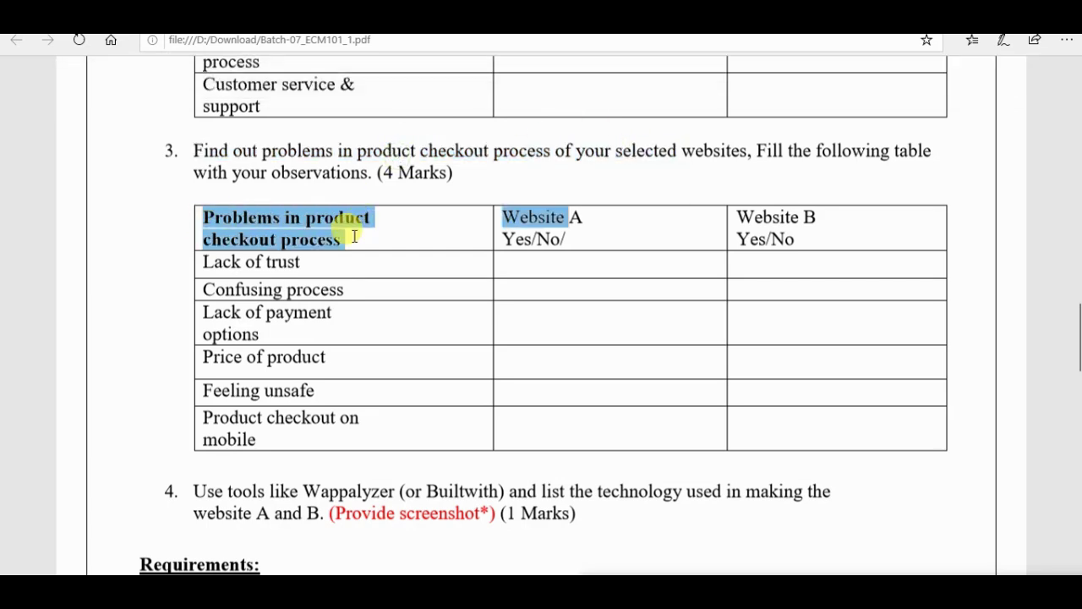
left_click_drag(208, 222, 540, 265)
left_click(406, 234)
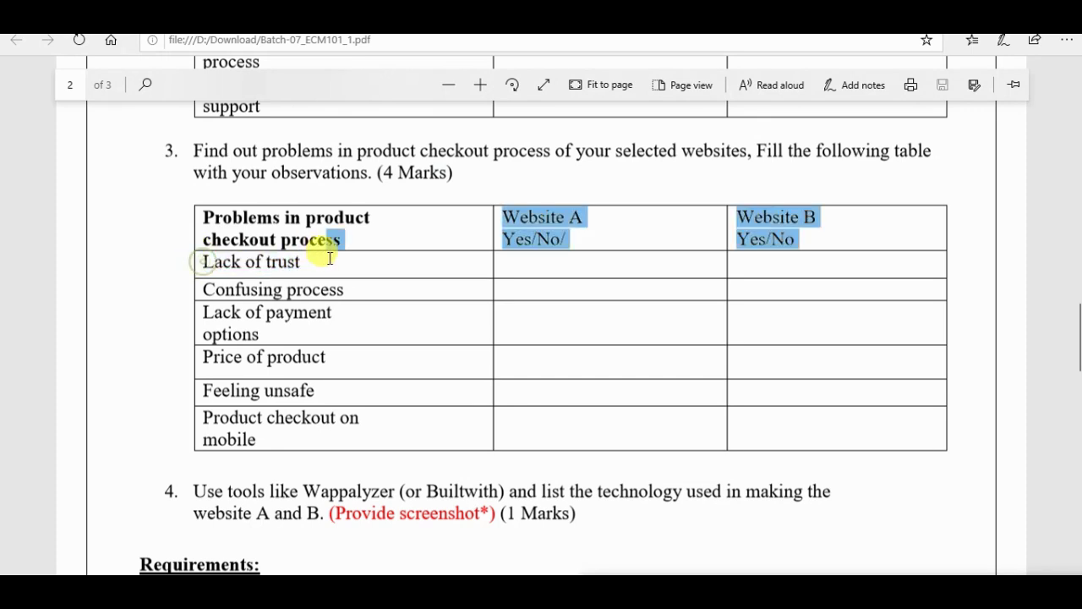
left_click(540, 265)
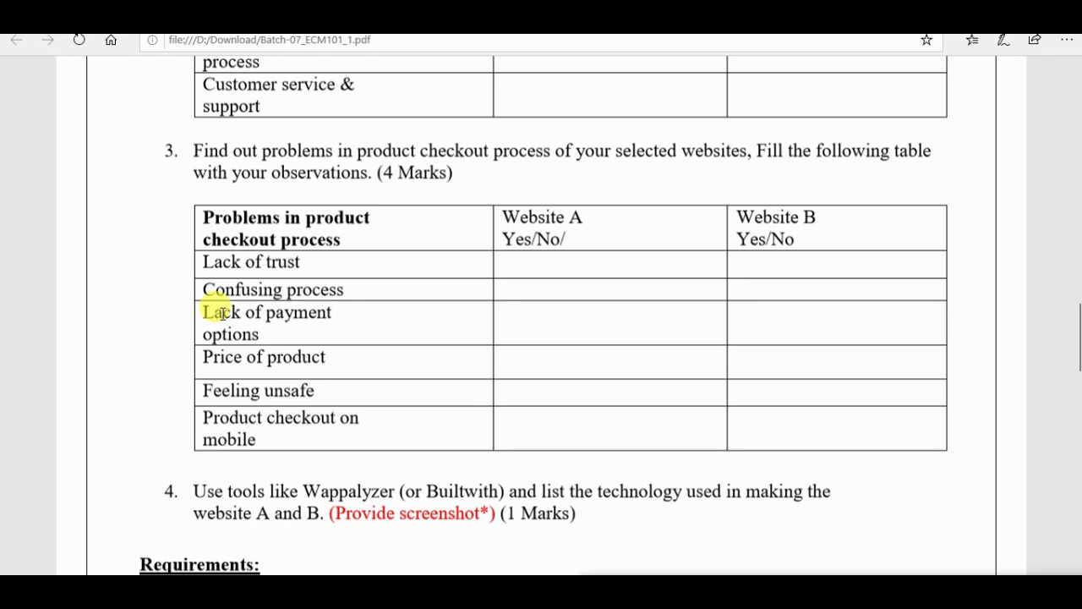
scroll(211, 362, "down", 1)
mouse_move(203, 417)
left_mouse_down()
mouse_move(210, 362)
mouse_move(560, 386)
left_mouse_up()
left_click(194, 380)
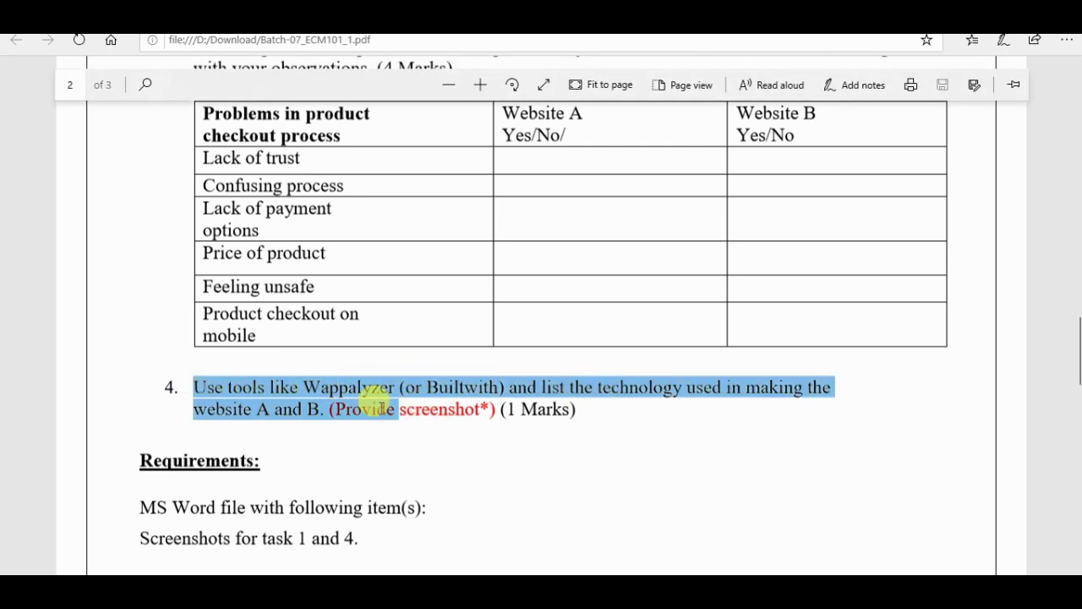
- Copy 'Wappalyzer' from task 4 and search Google for it in a new Chrome tab
mouse_move(553, 387)
left_mouse_down()
mouse_move(254, 387)
mouse_move(290, 387)
left_mouse_up()
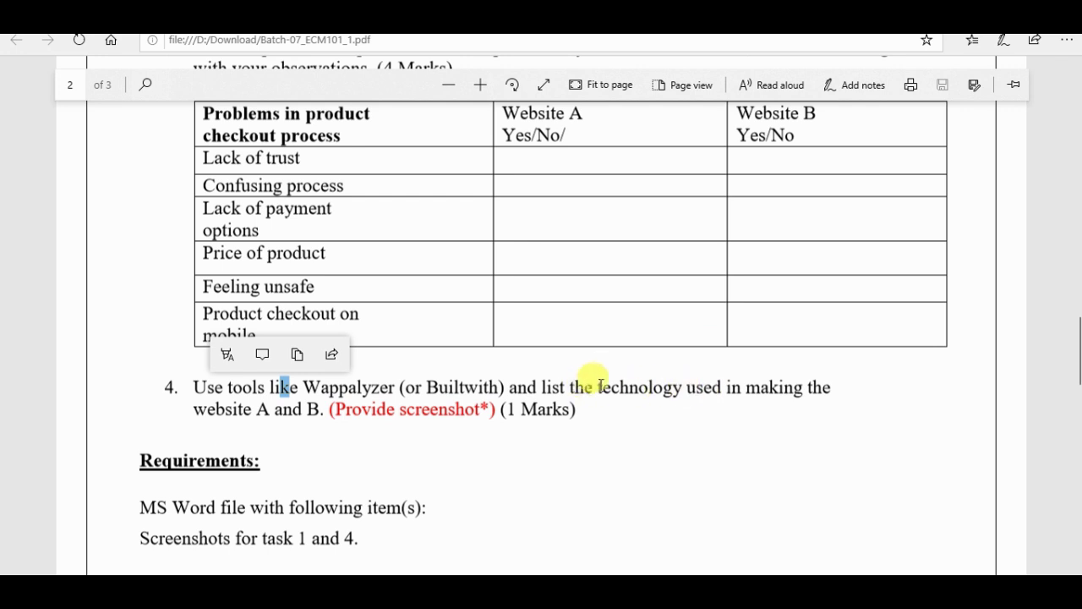
mouse_move(586, 387)
left_mouse_down()
mouse_move(284, 409)
mouse_move(407, 382)
left_mouse_up()
left_click(339, 388)
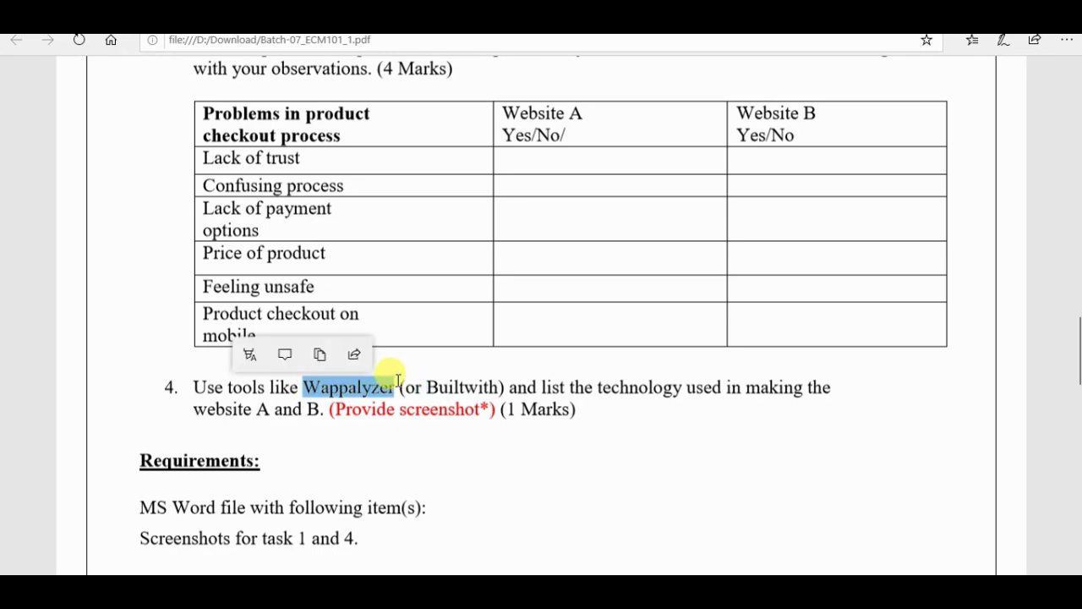
left_click(324, 365)
key("alt+Tab")
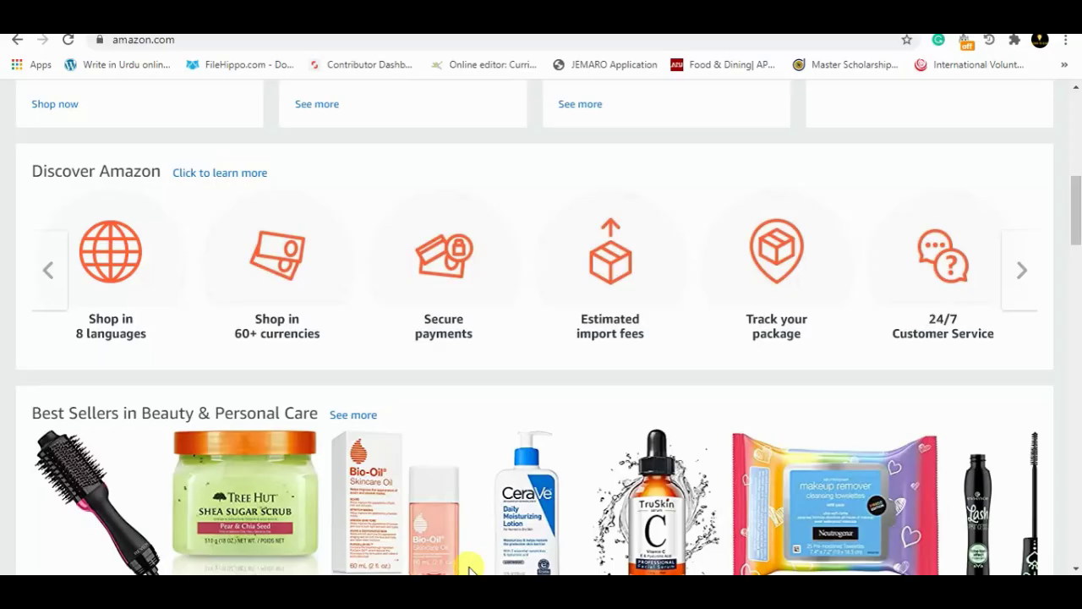
key("ctrl+t")
key("ctrl+v")
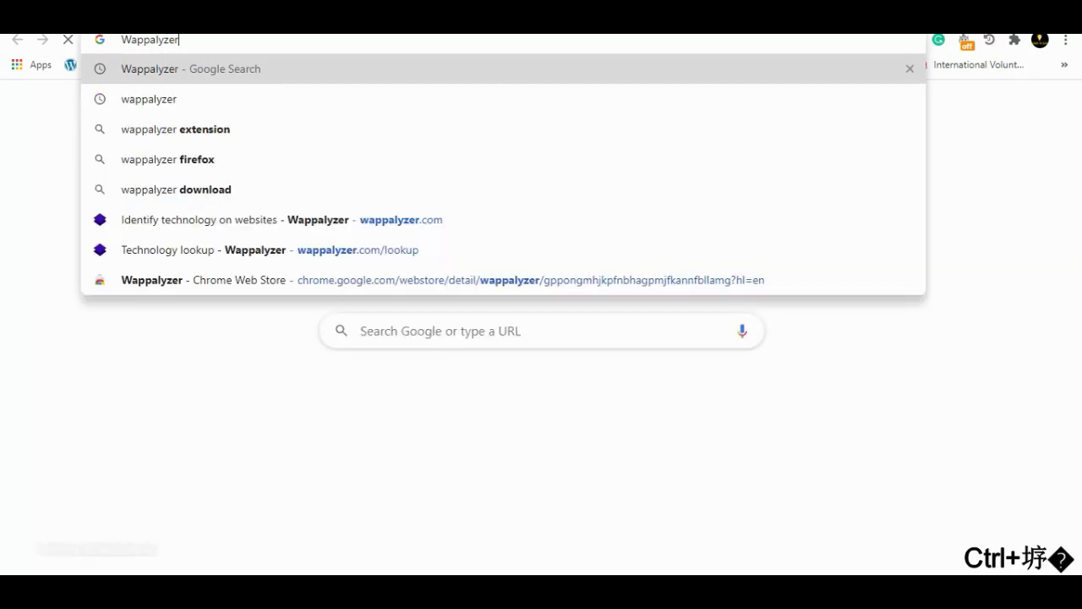
key("Return")
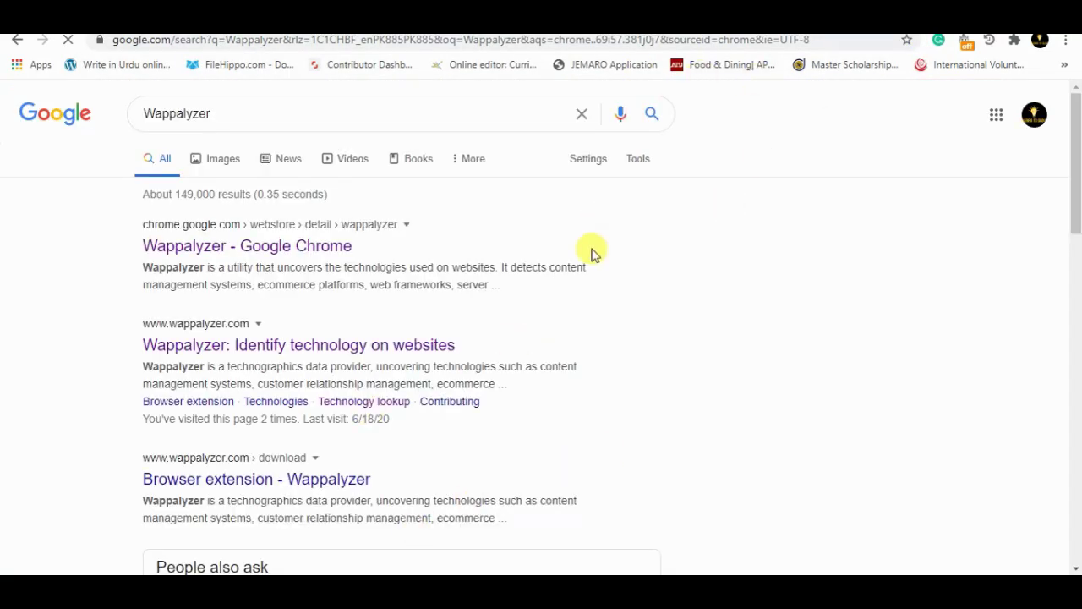
- Review Question 4 and the requirements in the assignment PDF, then start a new browser tab
key("alt+Tab")
left_click(856, 365)
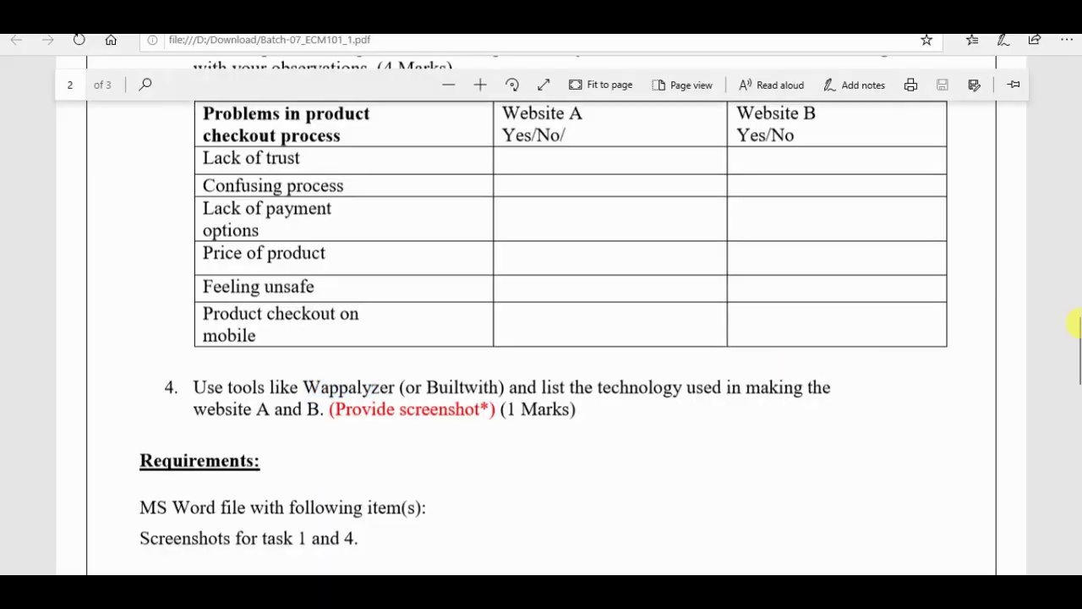
left_click_drag(1074, 324, 1075, 376)
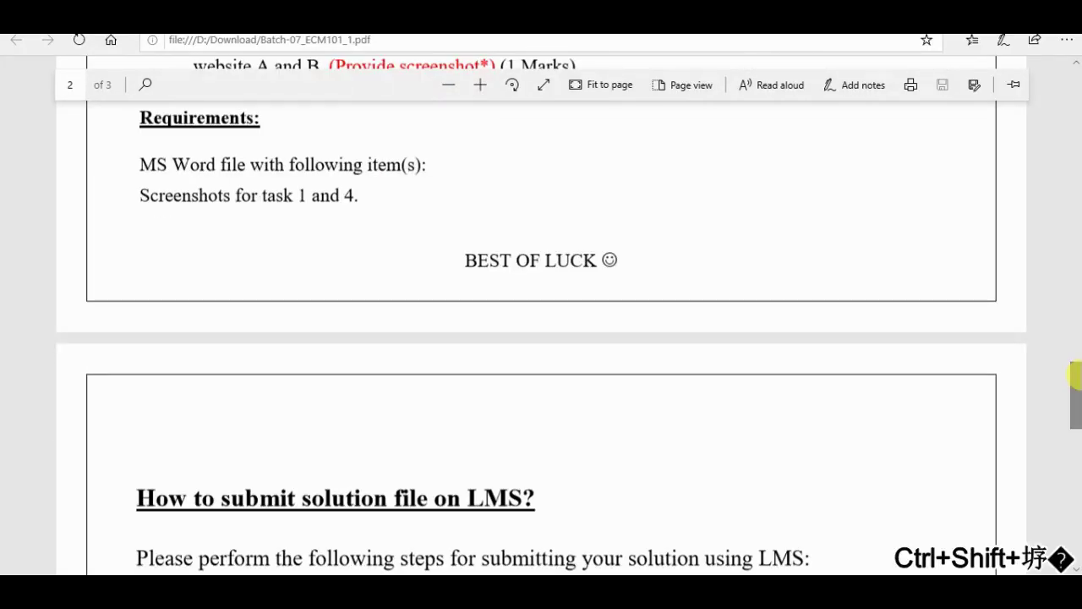
key("alt+Tab")
key("ctrl+t")
- Search for 'pdf to word' and upload Batch-07_ECM101_1.pdf from the Desktop to Smallpdf
type("pdf")
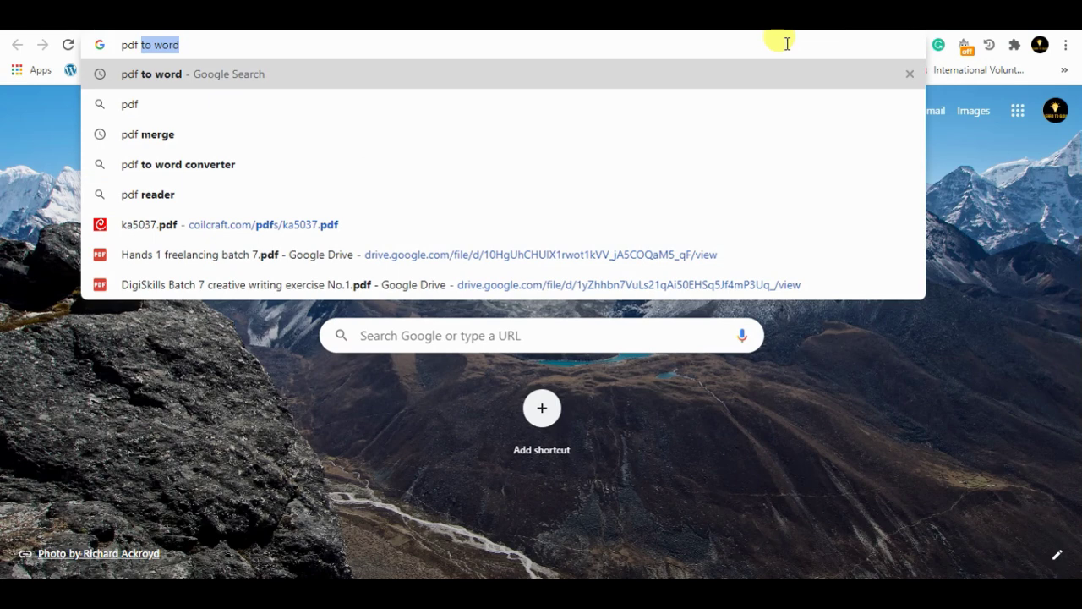
key("Return")
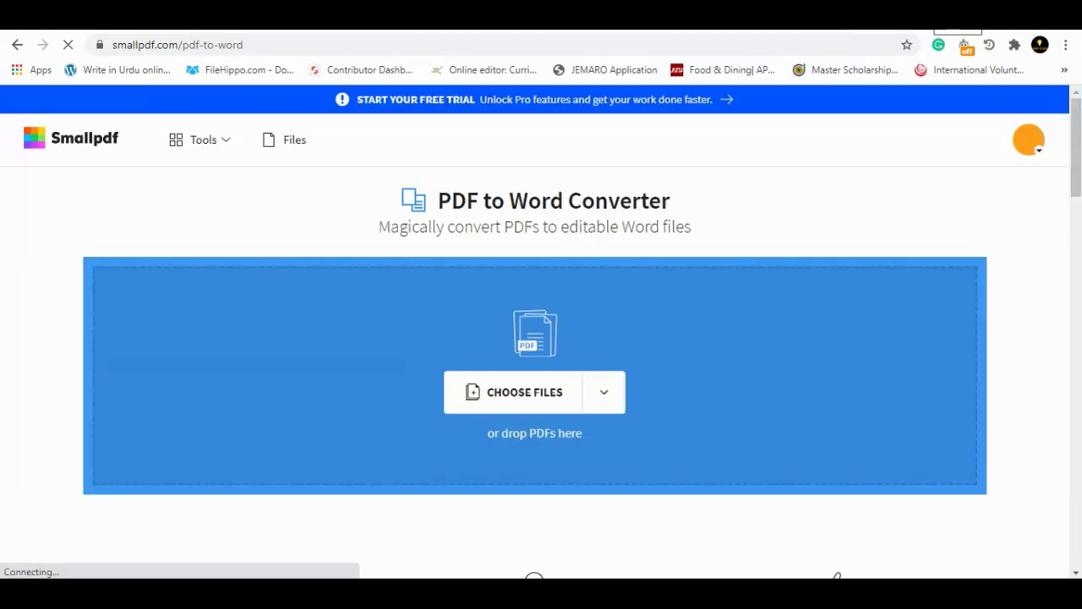
left_click(537, 386)
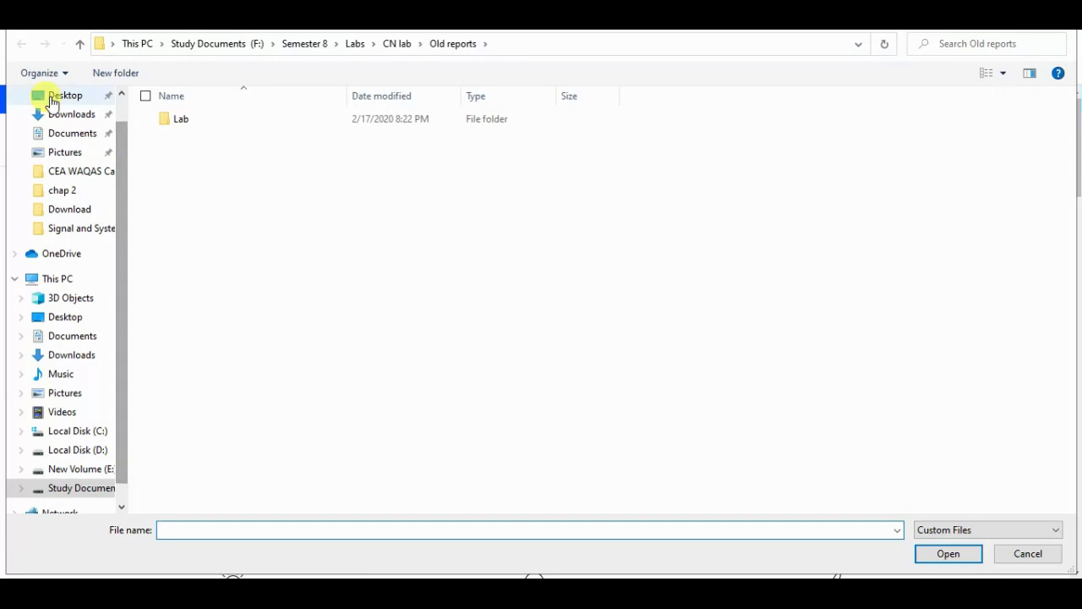
left_click(52, 100)
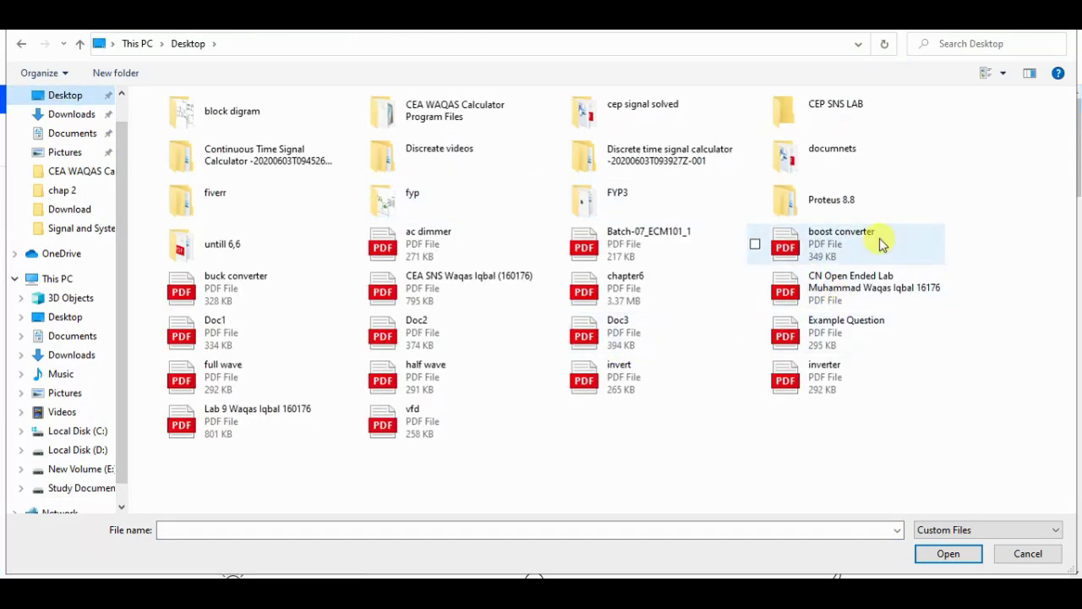
double_click(645, 235)
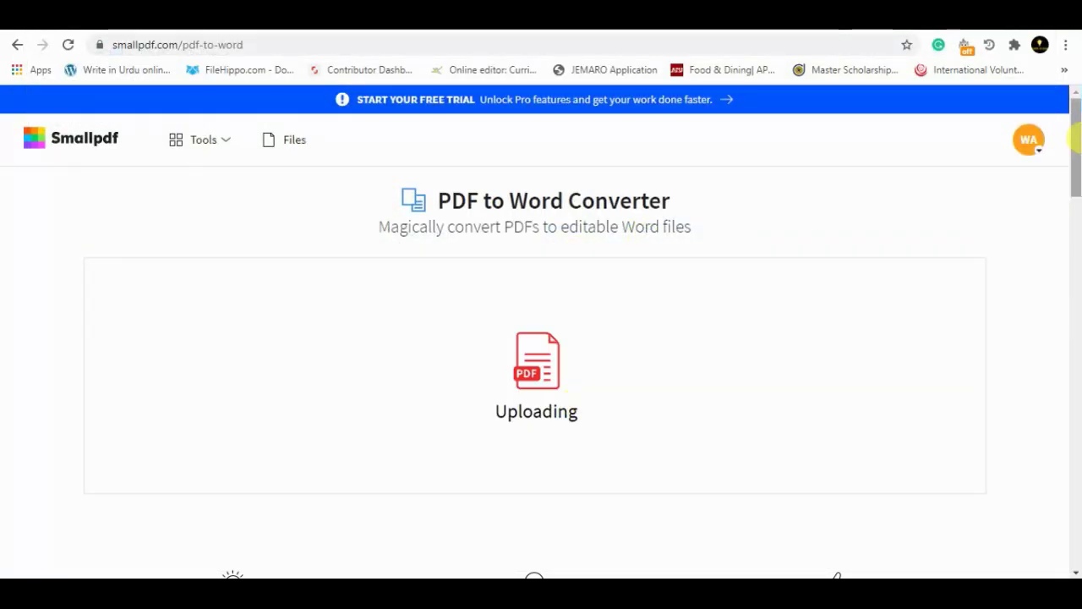
- Convert the PDF to Word without OCR and download Batch-07_ECM101_1-converted.docx
mouse_move(1074, 139)
left_mouse_down()
mouse_move(1075, 247)
mouse_move(1075, 194)
left_mouse_up()
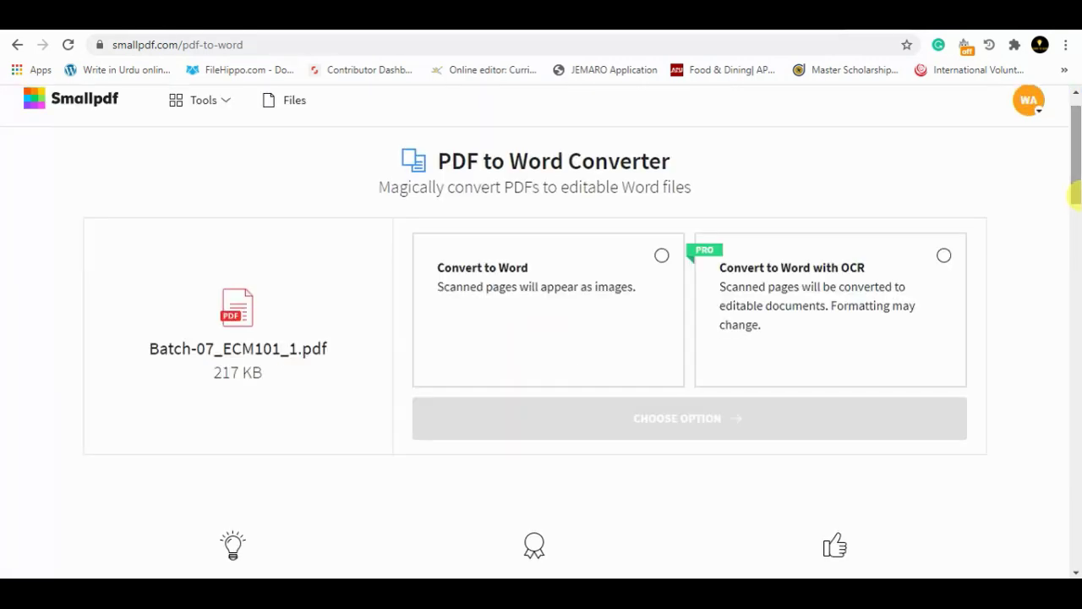
left_click(659, 256)
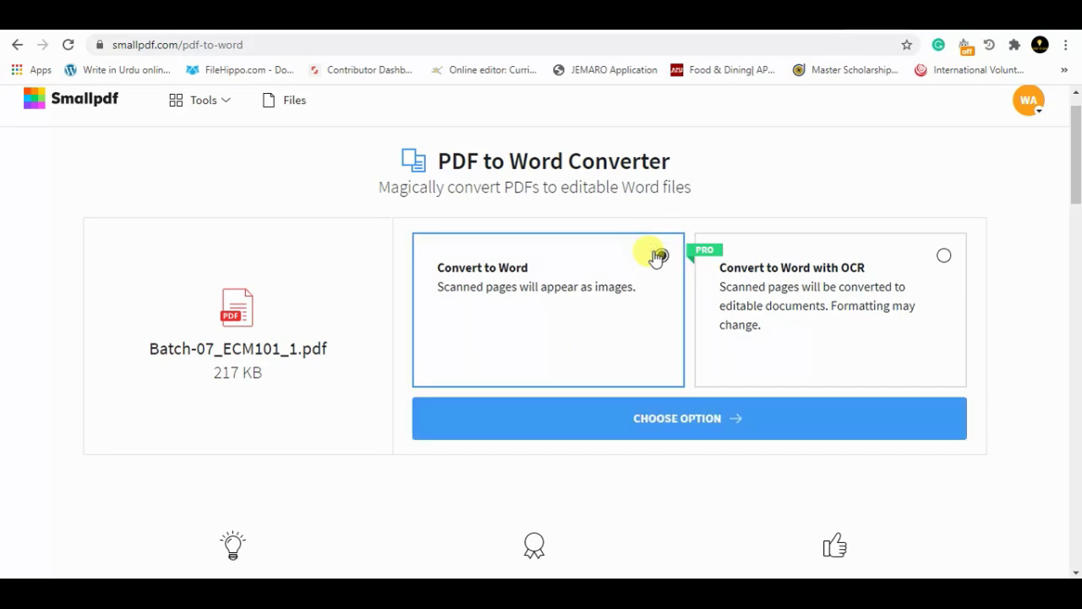
left_click(699, 423)
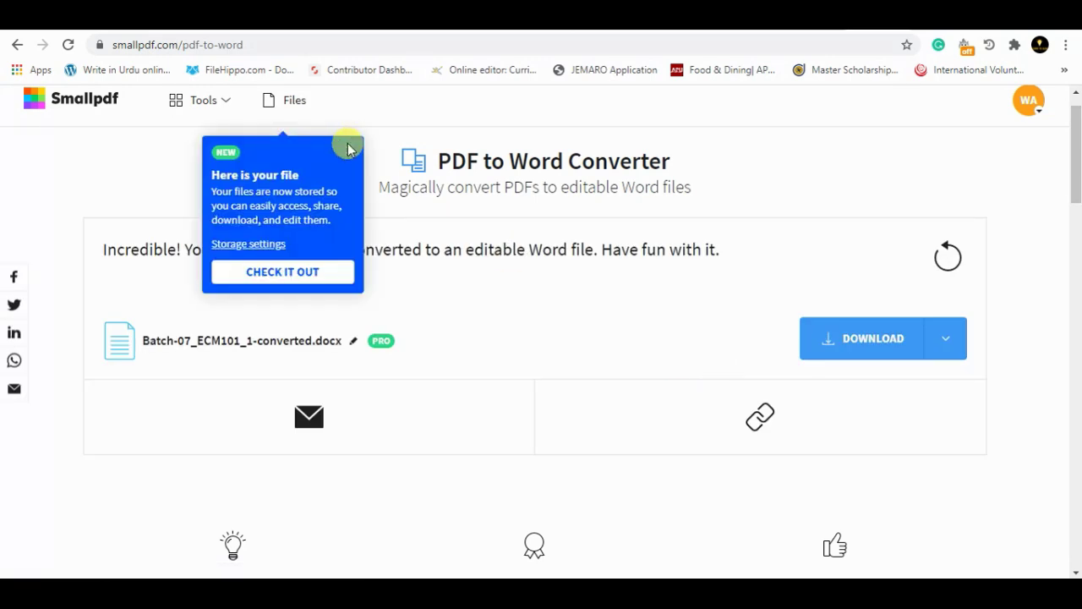
left_click(349, 150)
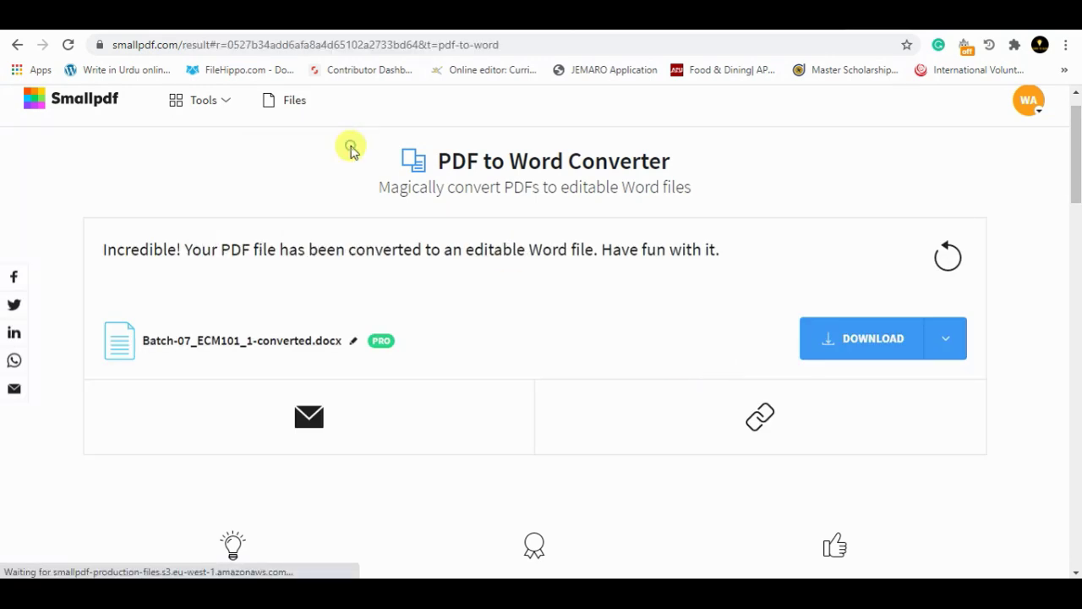
left_click(893, 332)
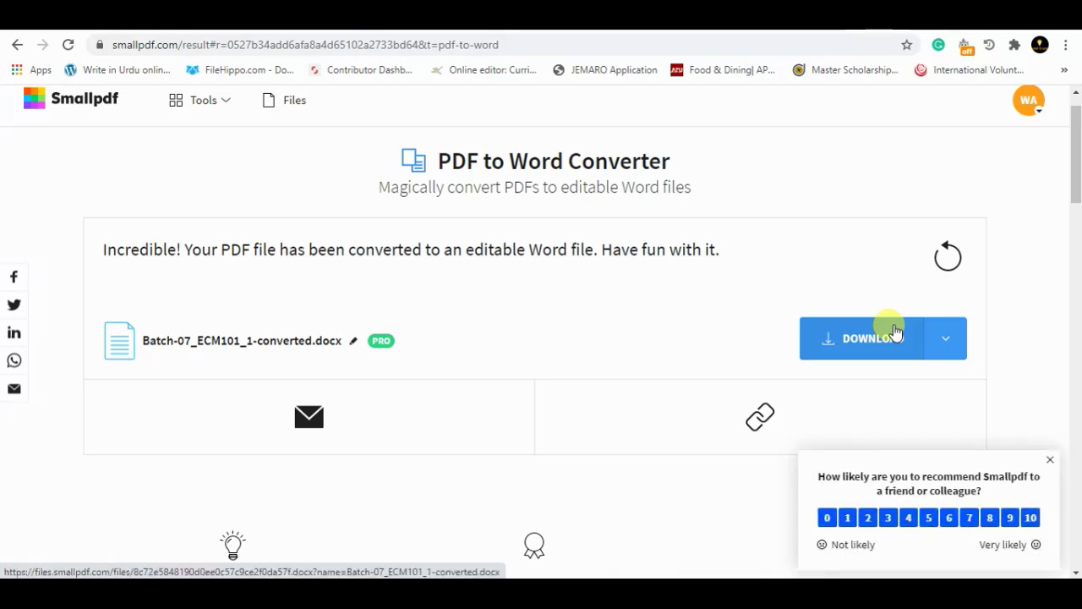
left_click(894, 332)
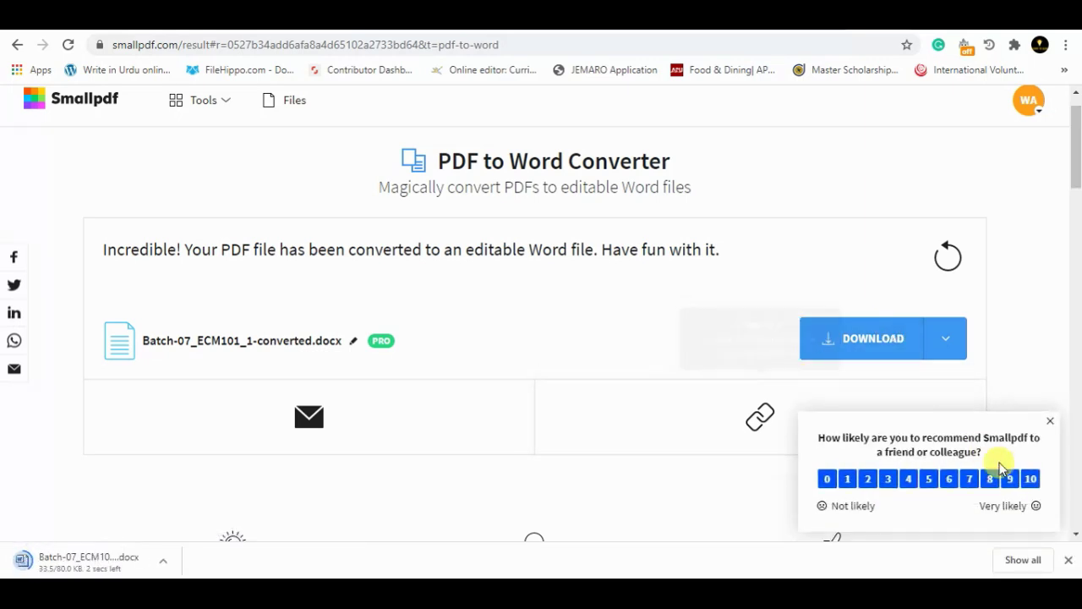
- Give Smallpdf a recommendation score of 10 and close the feedback panel
left_click(1032, 479)
left_click(918, 494)
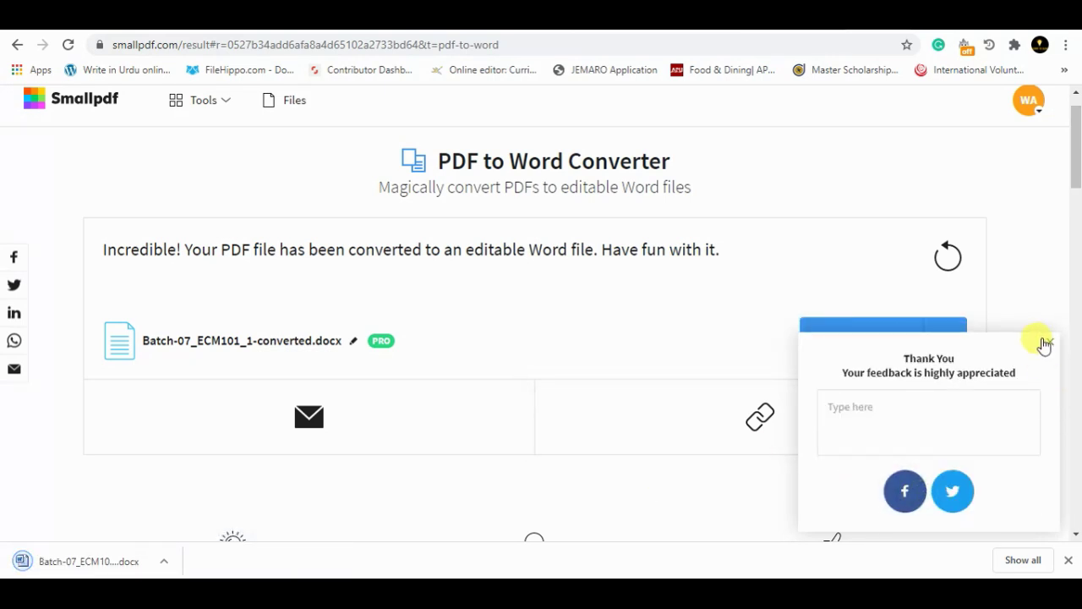
left_click(1049, 345)
- Open the converted document and delete the first-page instructions
left_click(108, 562)
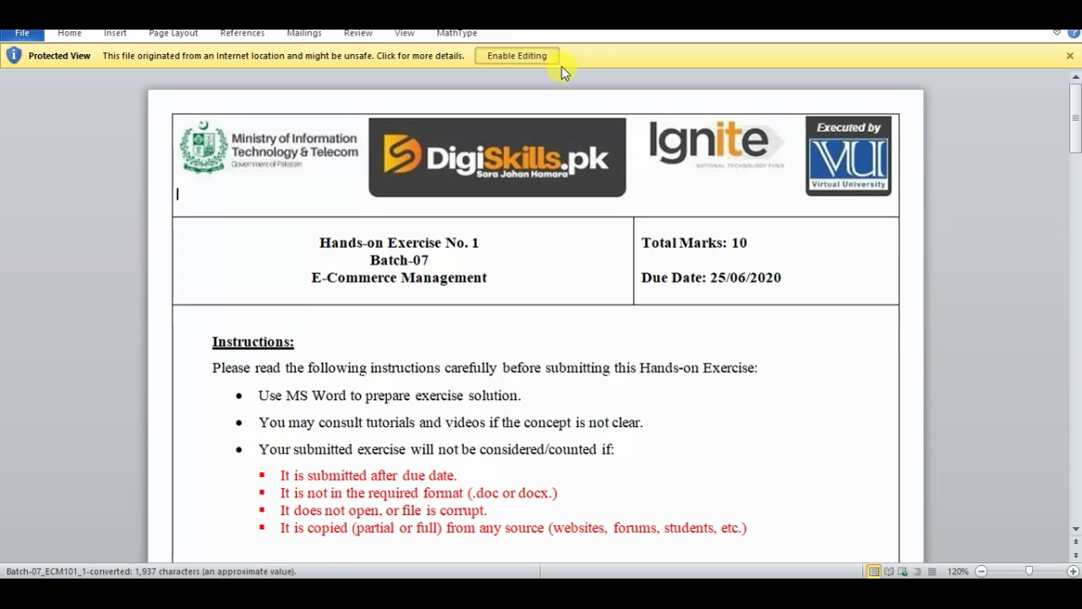
mouse_move(1075, 140)
left_mouse_down()
mouse_move(1074, 338)
mouse_move(1074, 250)
left_mouse_up()
left_click_drag(394, 294, 211, 161)
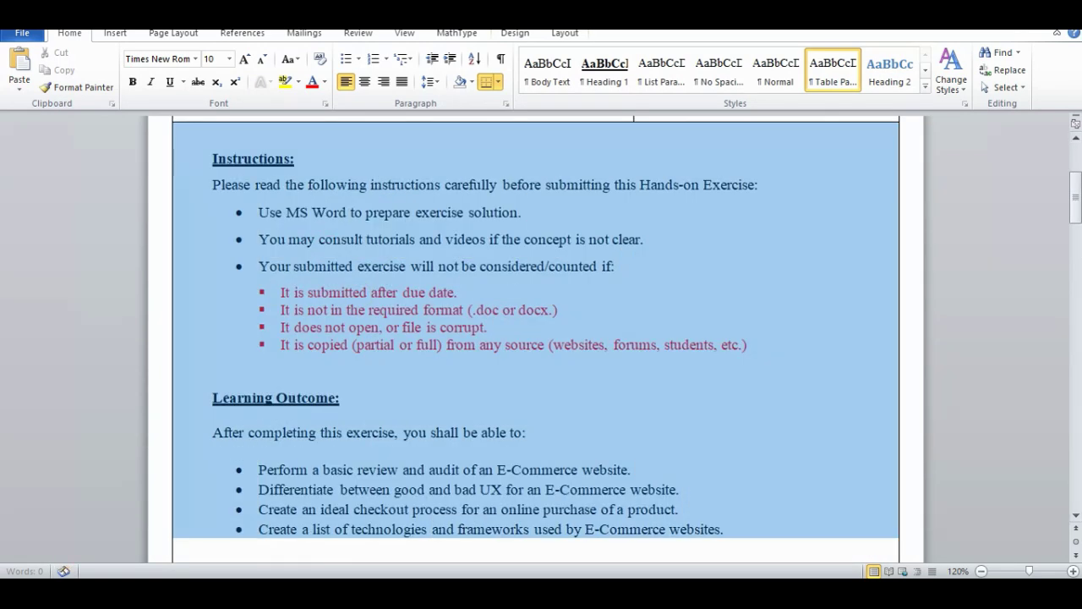
key("Delete")
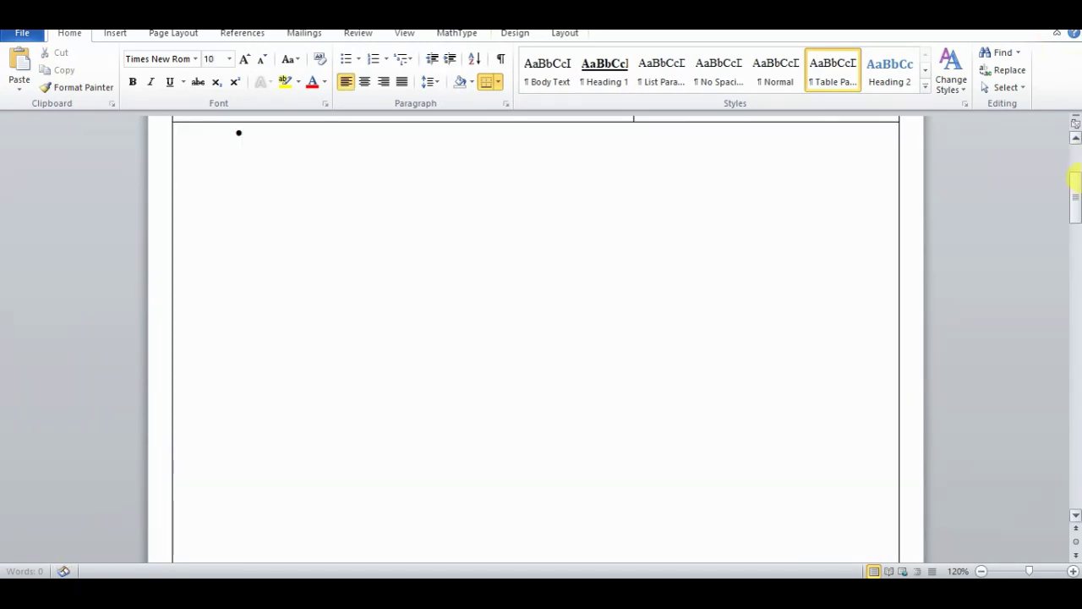
left_click_drag(1075, 179, 1077, 169)
left_click_drag(282, 330, 151, 128)
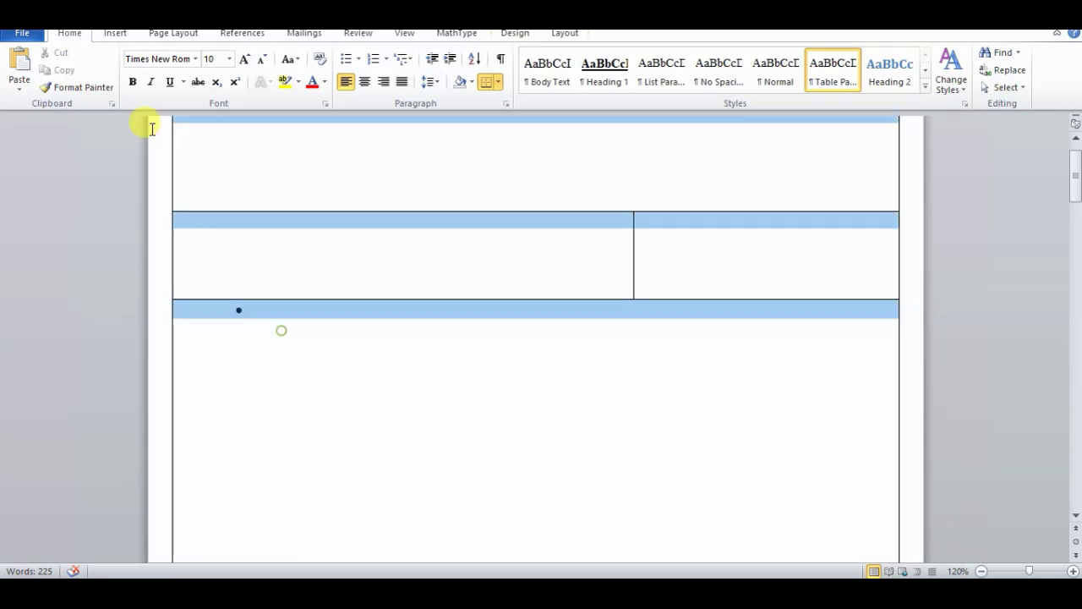
key("Left")
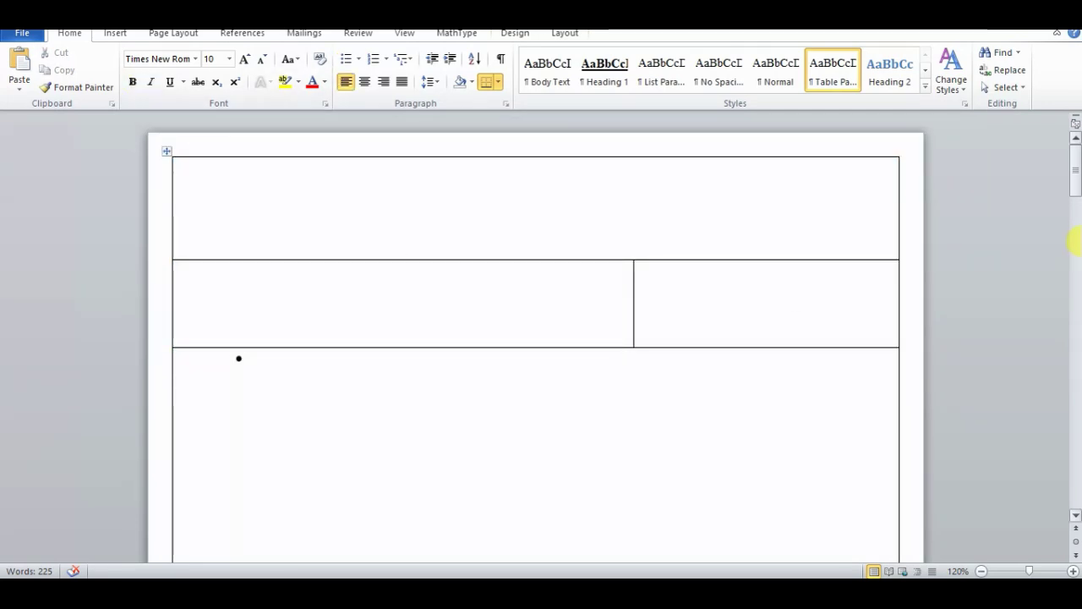
- Add an unnumbered empty line below task 1
left_click_drag(1074, 173, 1074, 188)
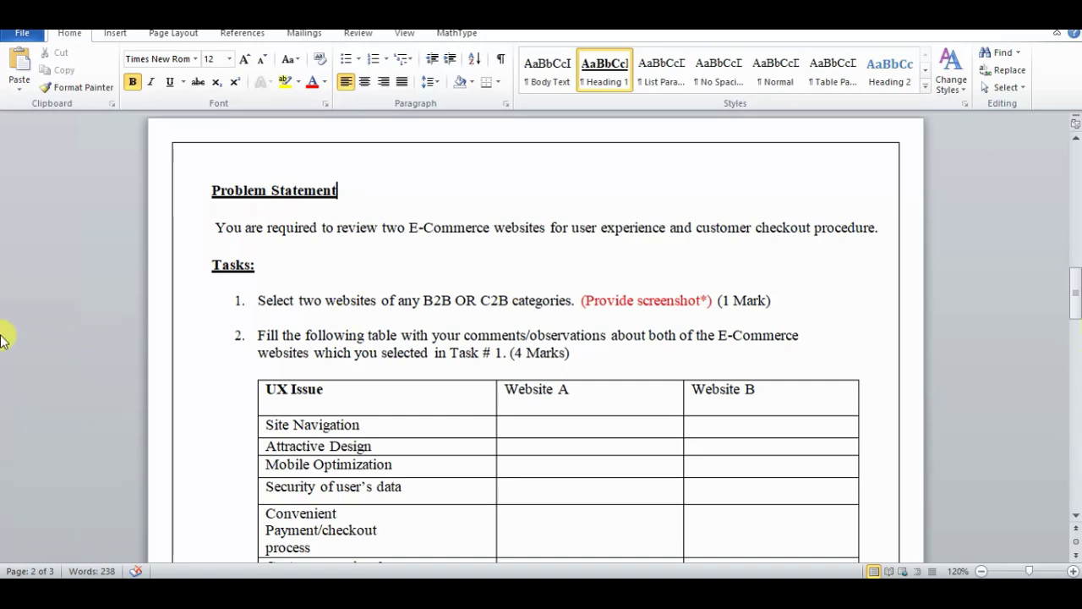
left_click_drag(258, 301, 791, 302)
key("Return")
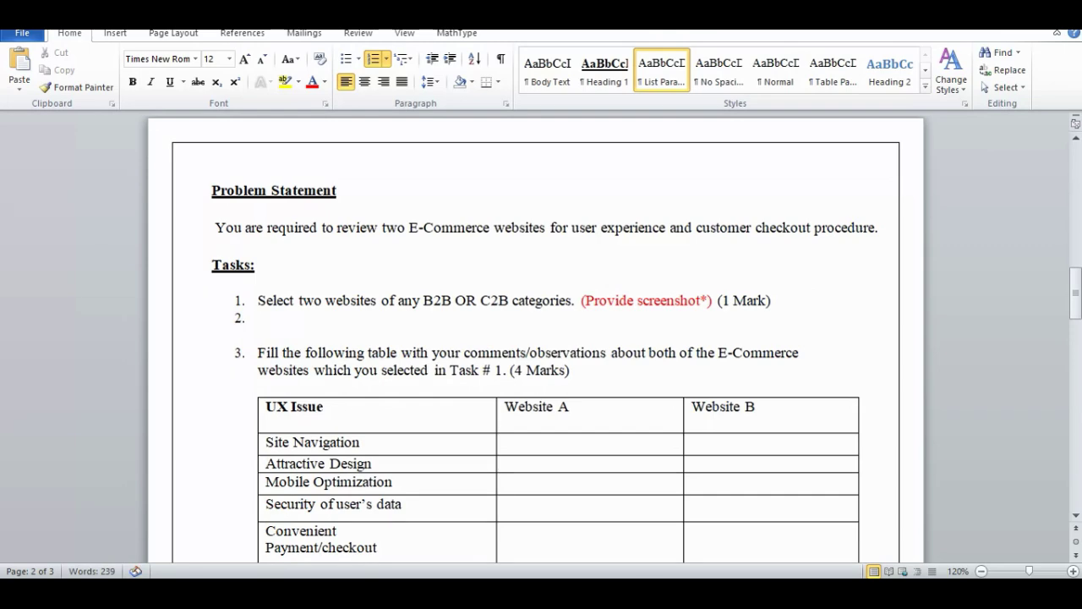
key("Return")
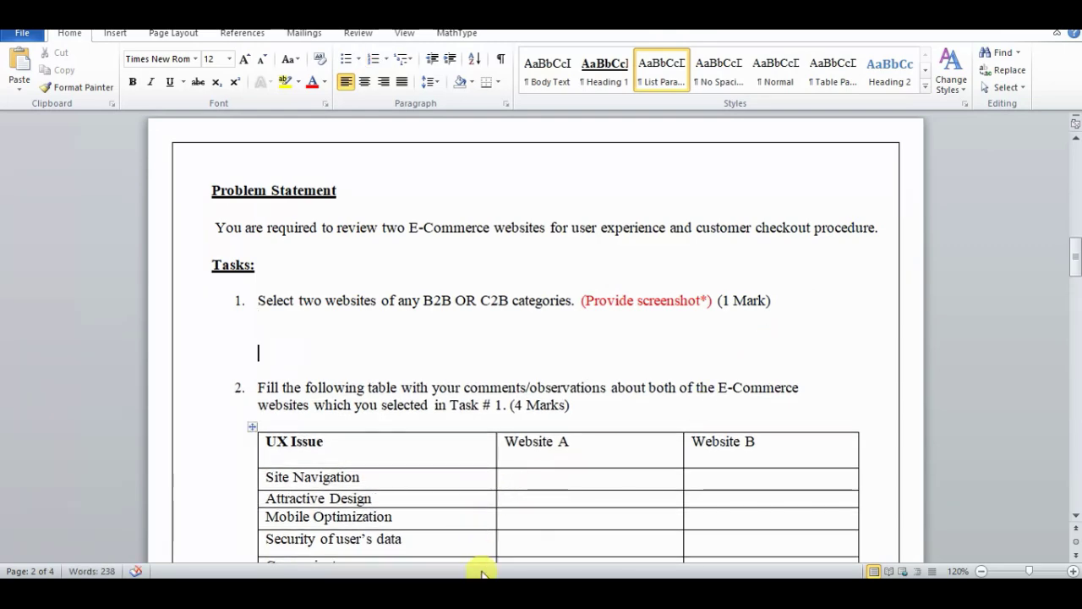
left_click(448, 533)
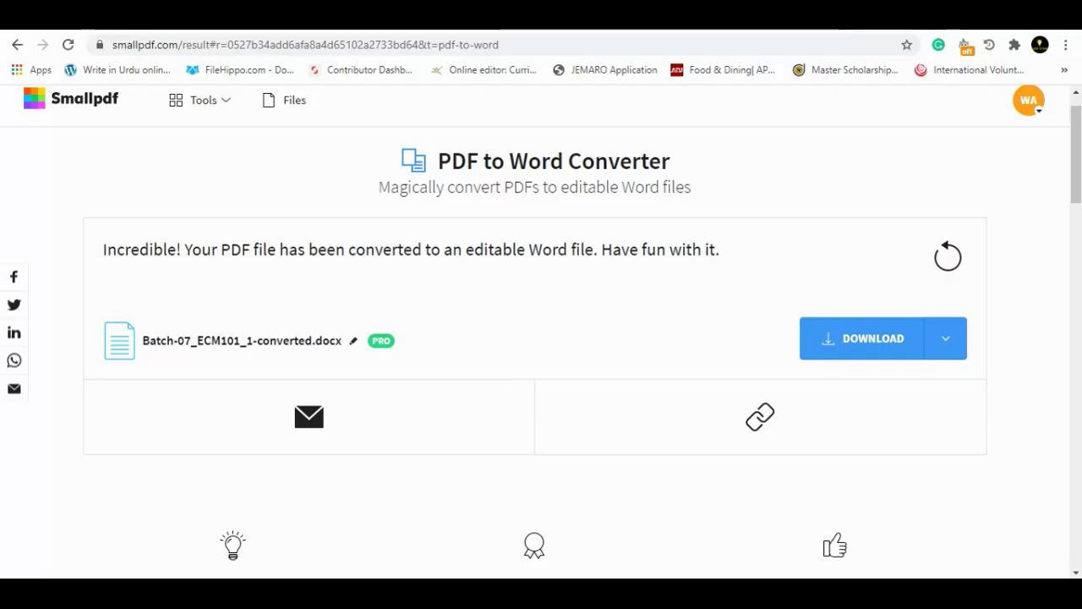
- Search Google for 'alibaba', open Alibaba.com, and remove an extra empty line below task 1
key("ctrl+t")
type("ali")
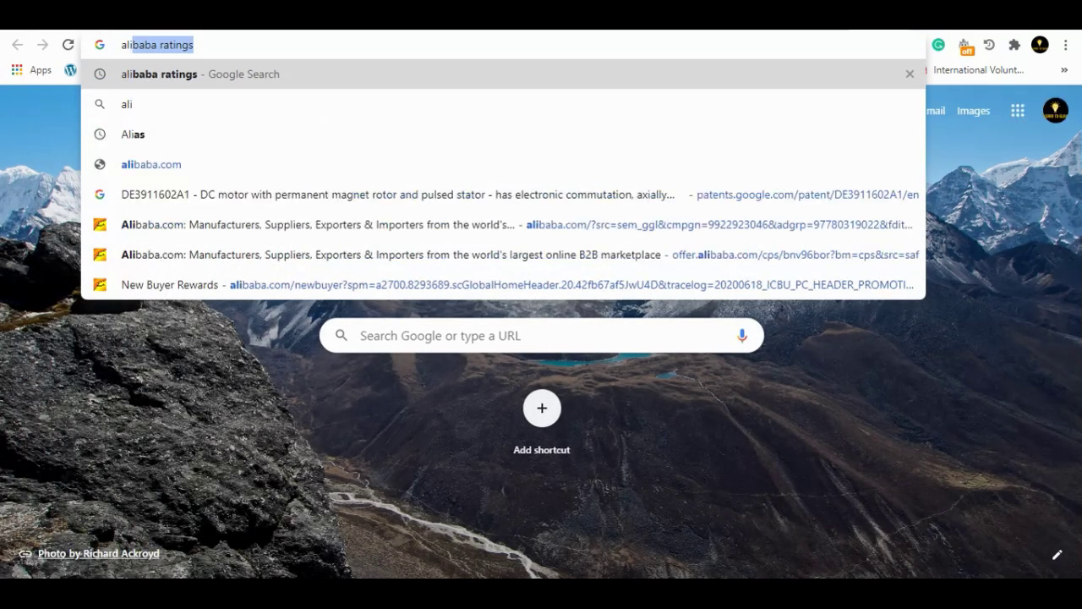
type("bab")
key("Right")
key("Down")
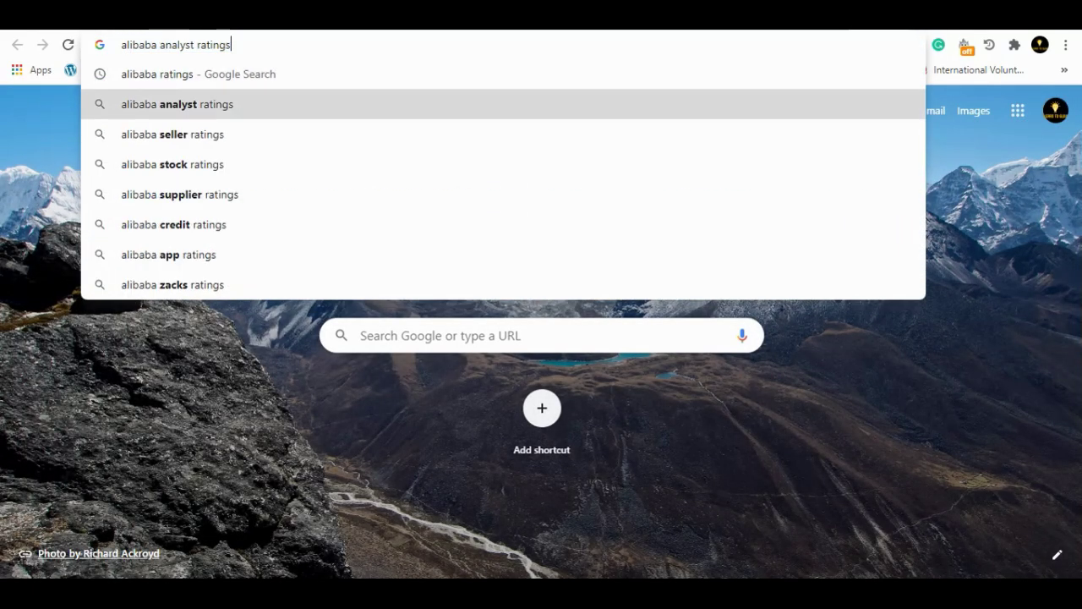
key("Down")
key("Up")
key("Up")
key("BackSpace")
key("BackSpace")
key("BackSpace")
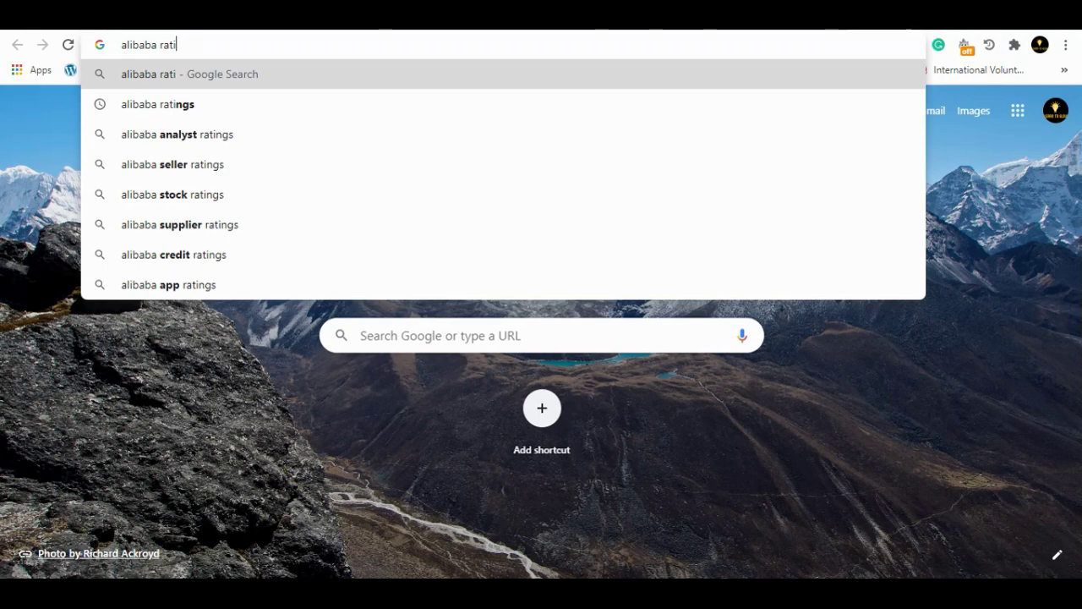
key("BackSpace")
key("BackSpace")
key("BackSpace")
key("BackSpace")
key("BackSpace")
key("Return")
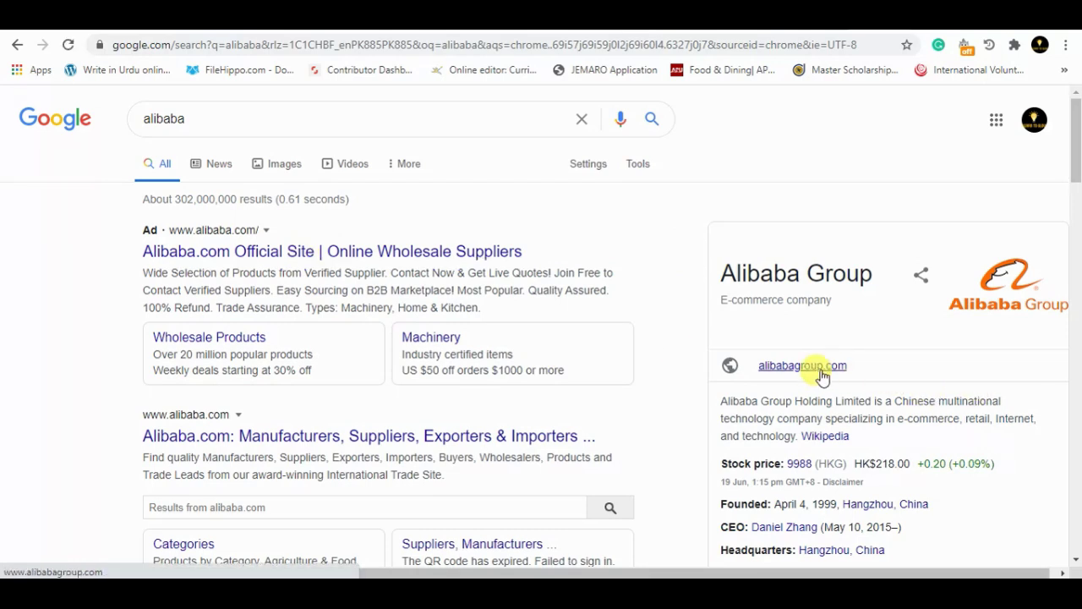
left_click(277, 259)
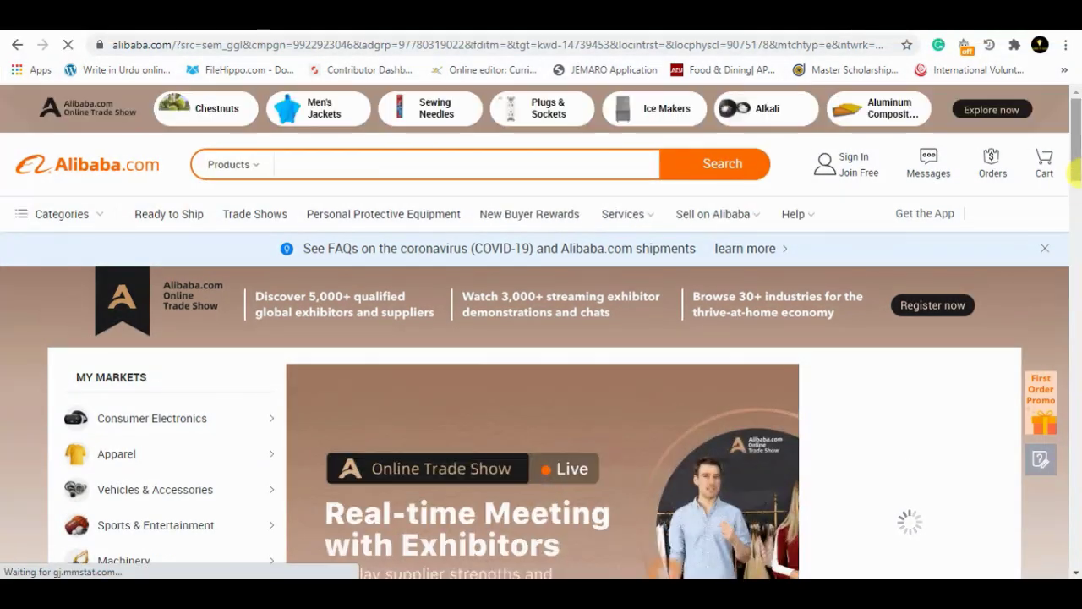
mouse_move(1073, 173)
left_mouse_down()
mouse_move(1075, 193)
mouse_move(1075, 179)
left_mouse_up()
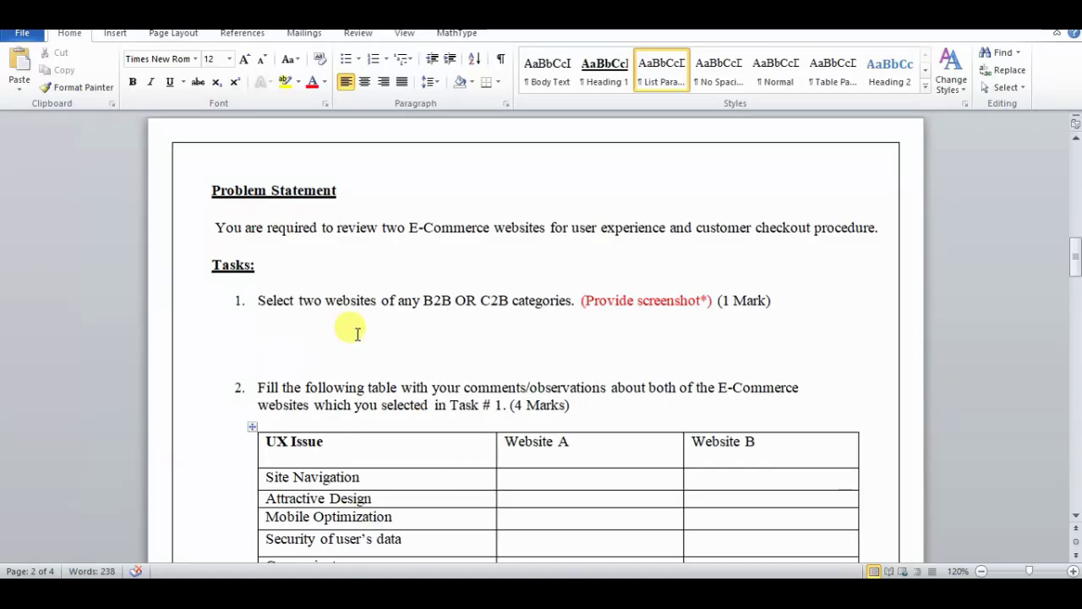
key("BackSpace")
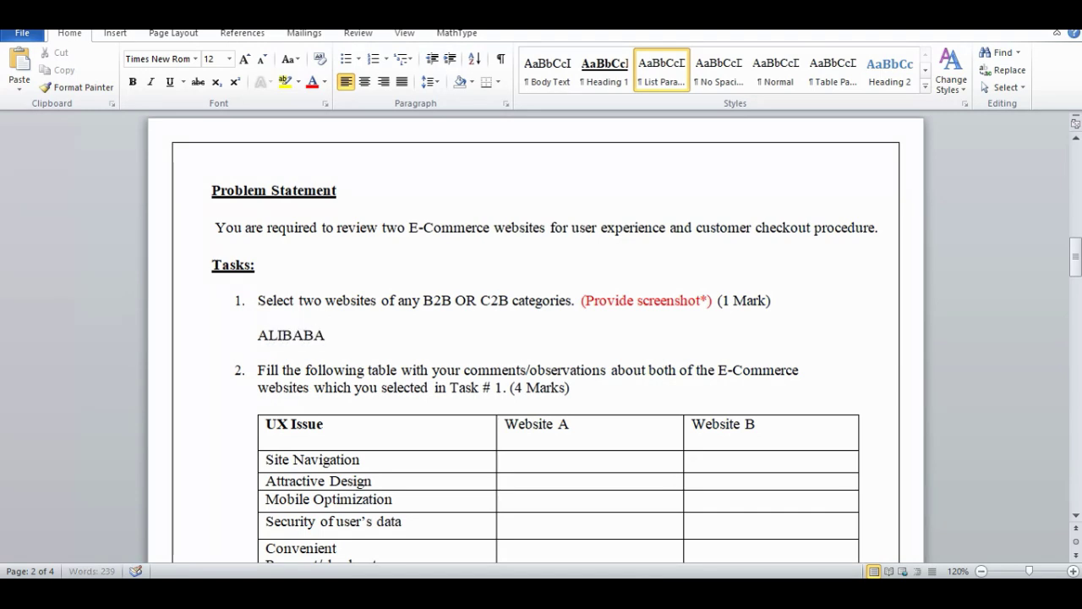
- Paste the Alibaba homepage screenshot on a new line under ALIBABA, followed by a blank line
key("Return")
key("ctrl+v")
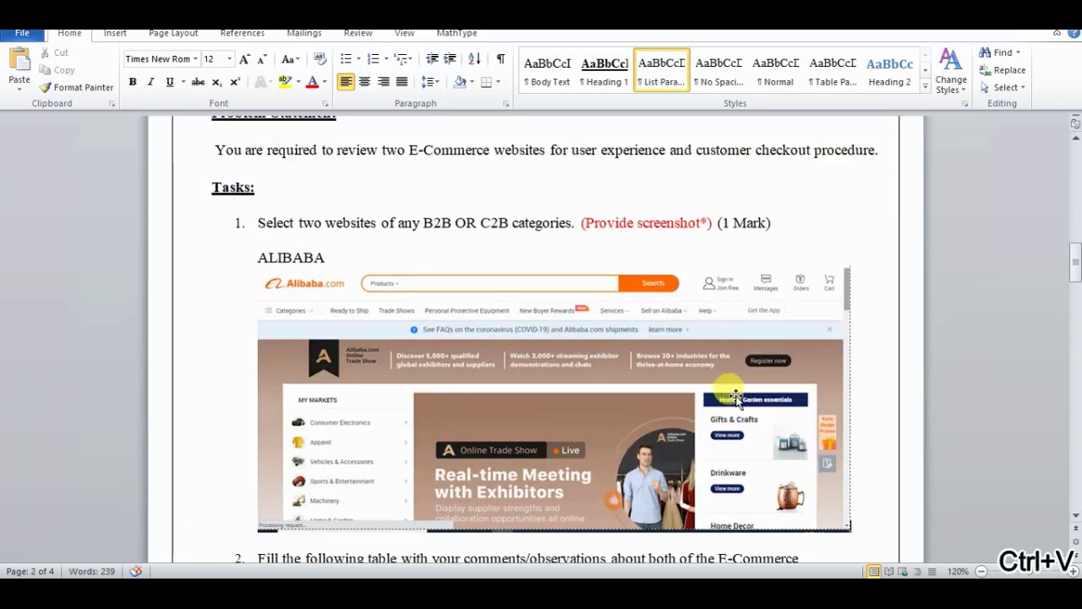
left_click_drag(1073, 269, 1074, 296)
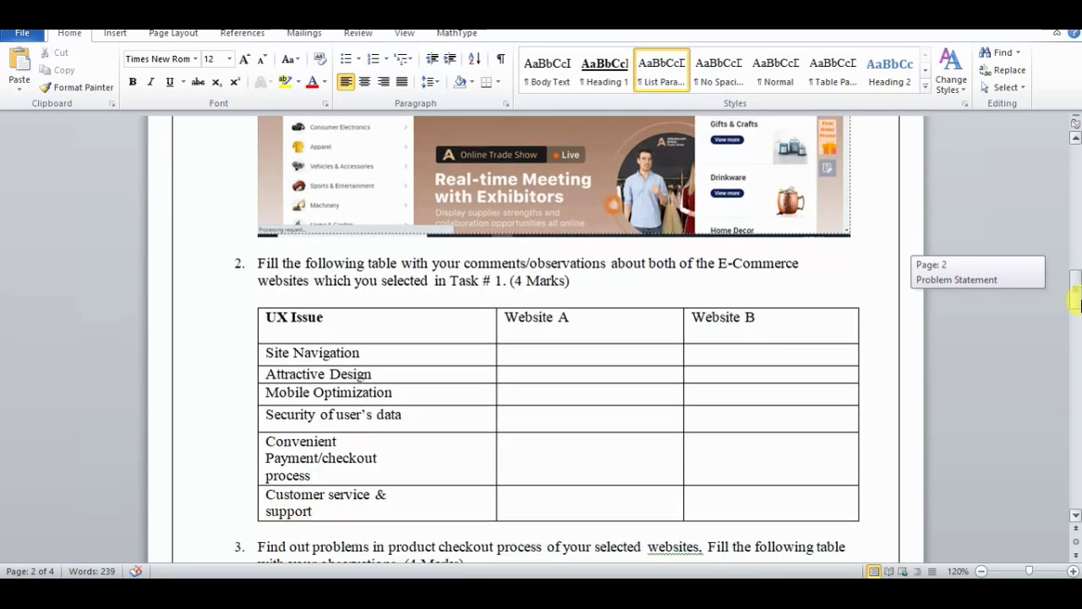
key("Return")
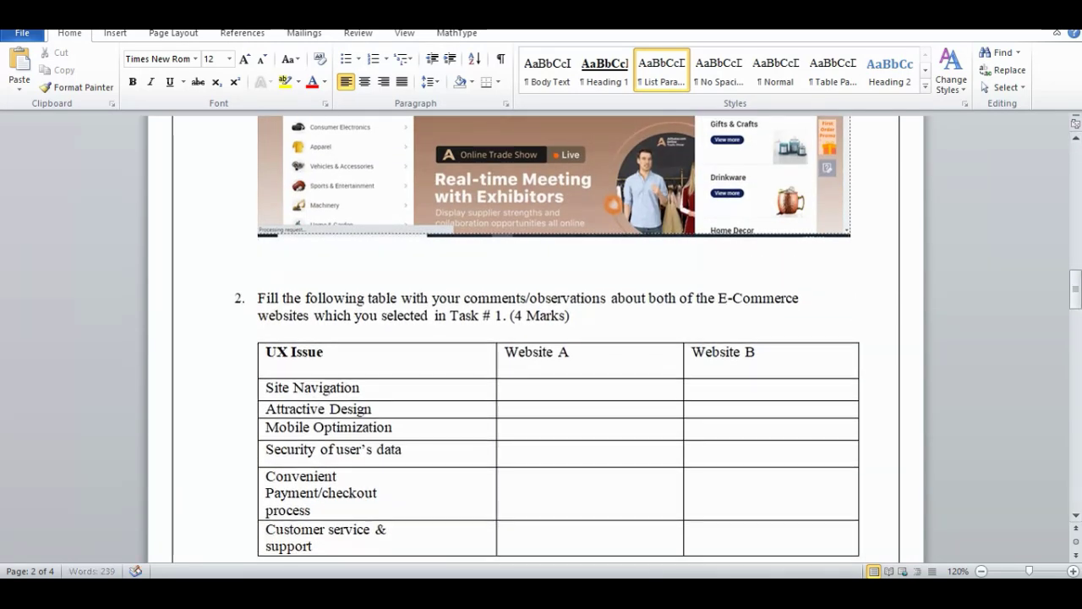
- Dismiss Alibaba's notification prompt and search the web for Amazon's website
key("alt+Tab")
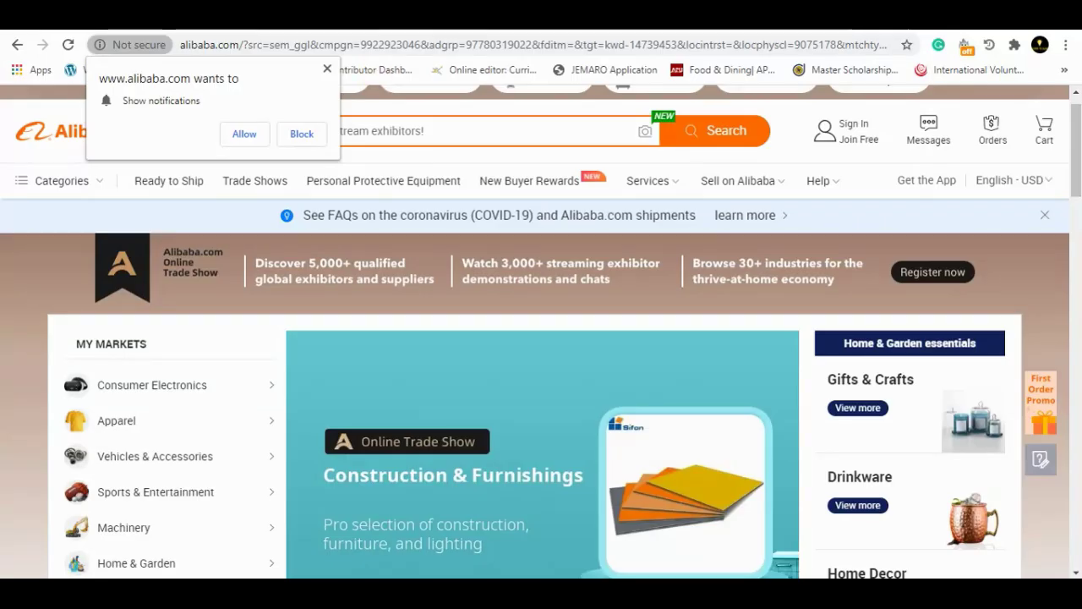
left_click(325, 68)
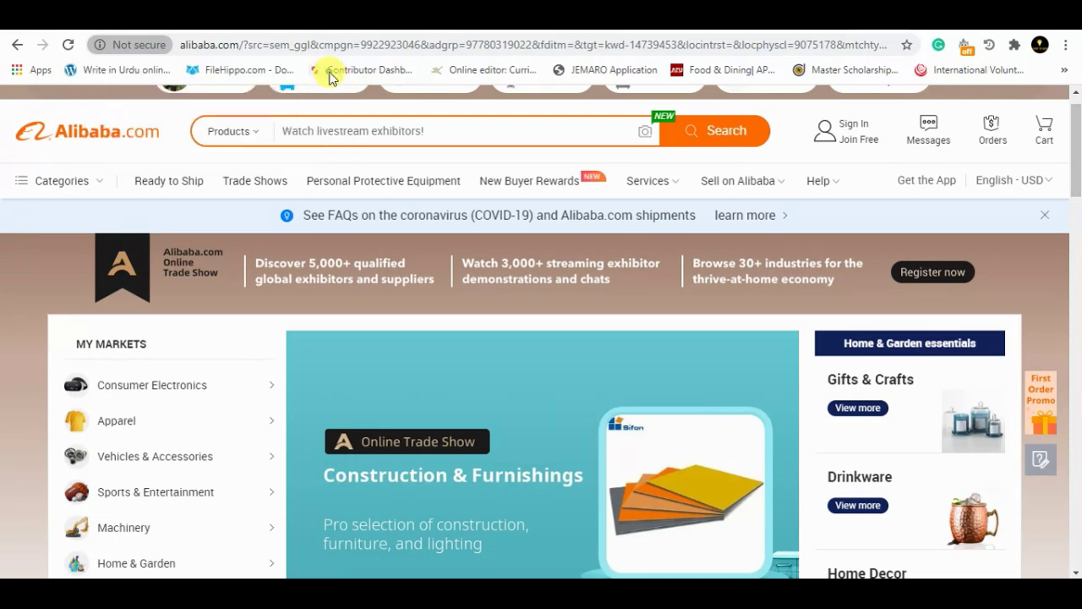
left_click(374, 44)
type("a.")
key("BackSpace")
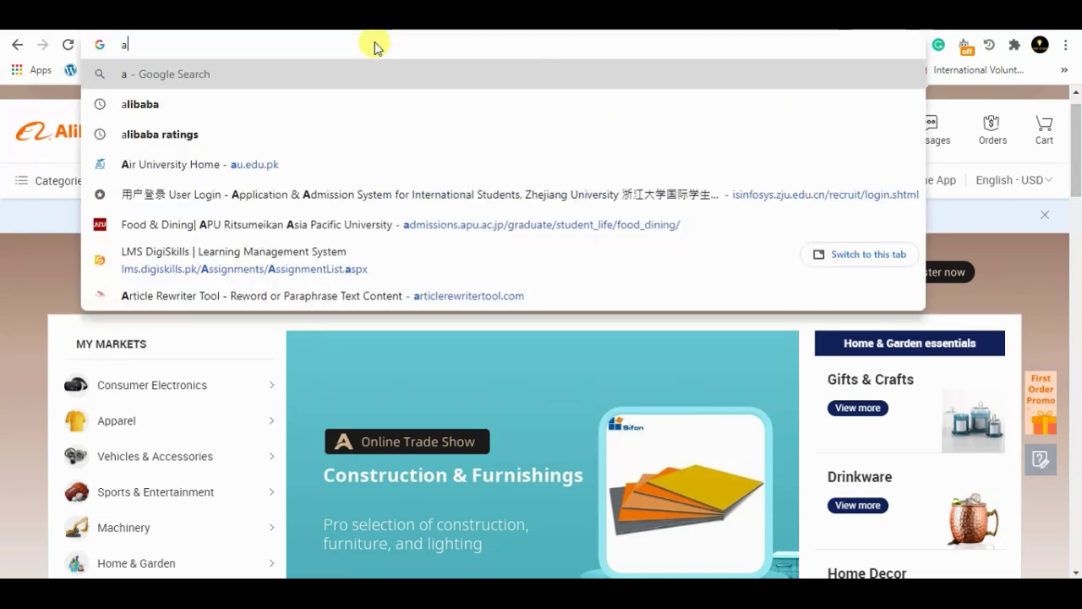
type("mazon")
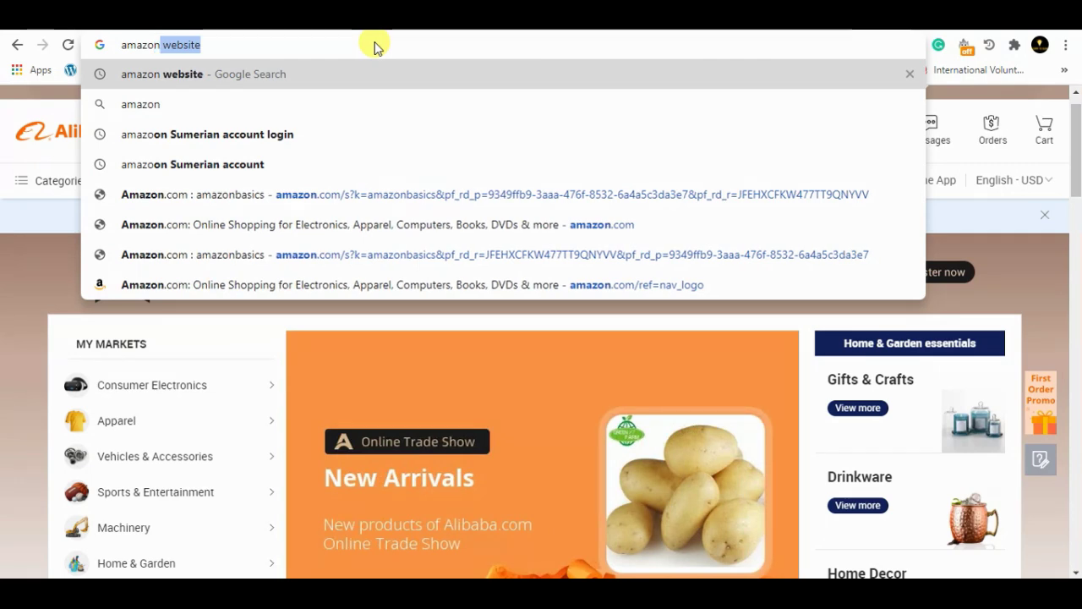
key("Return")
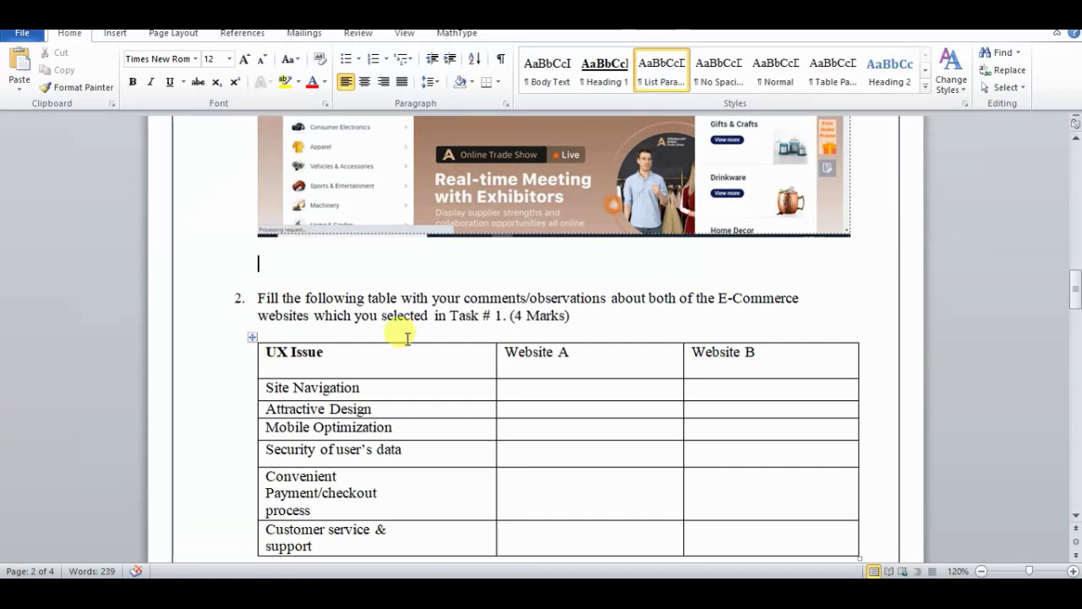
- Type the label 'Amazon' and paste the Amazon homepage screenshot with blank lines between screenshots
type("Am")
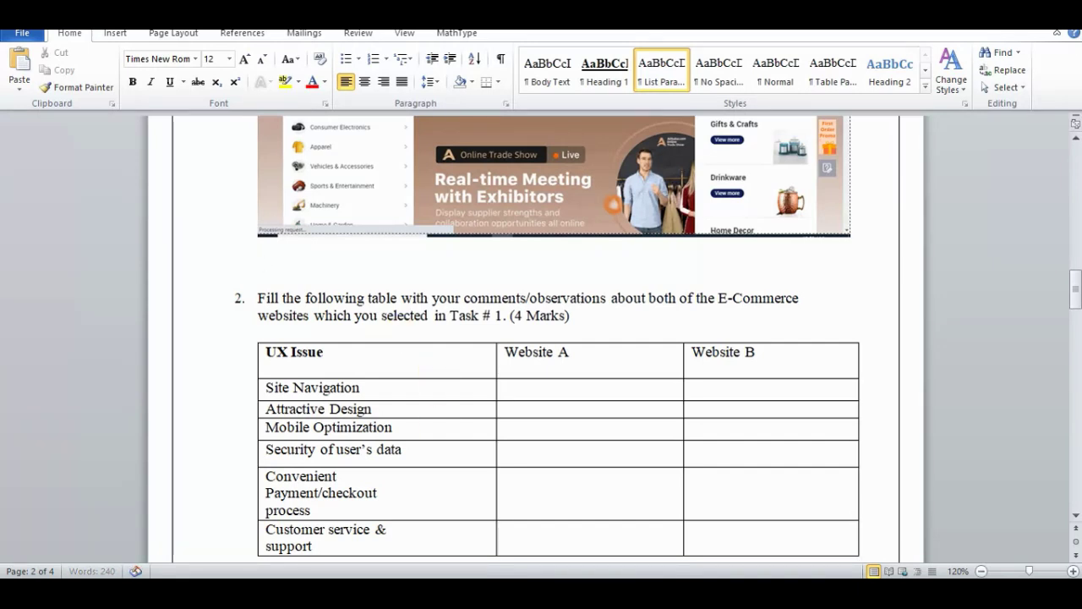
key("ctrl+v")
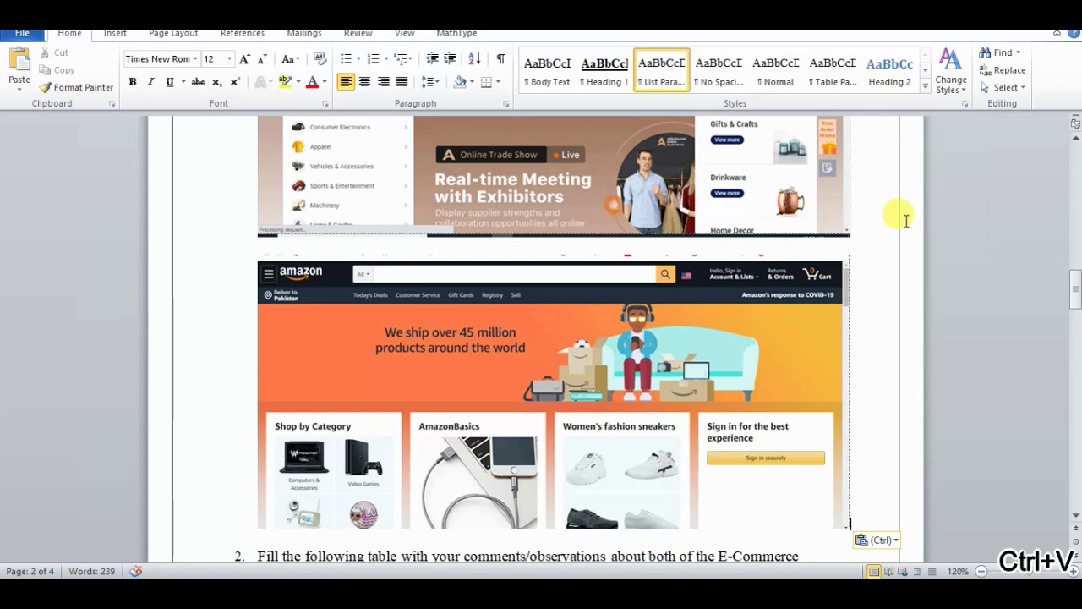
key("Return")
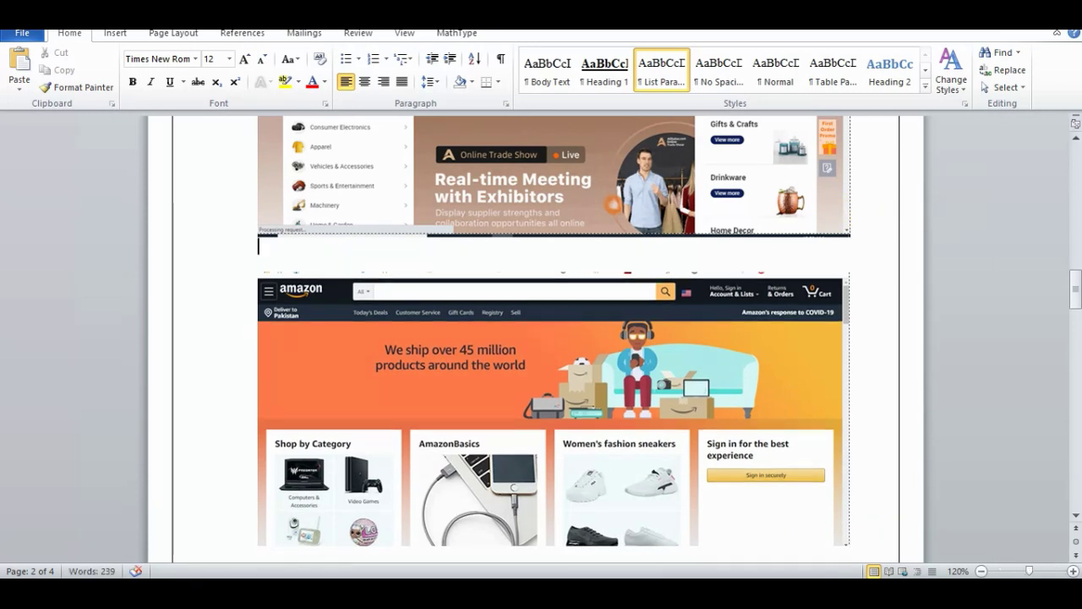
key("Return")
type("Amazon")
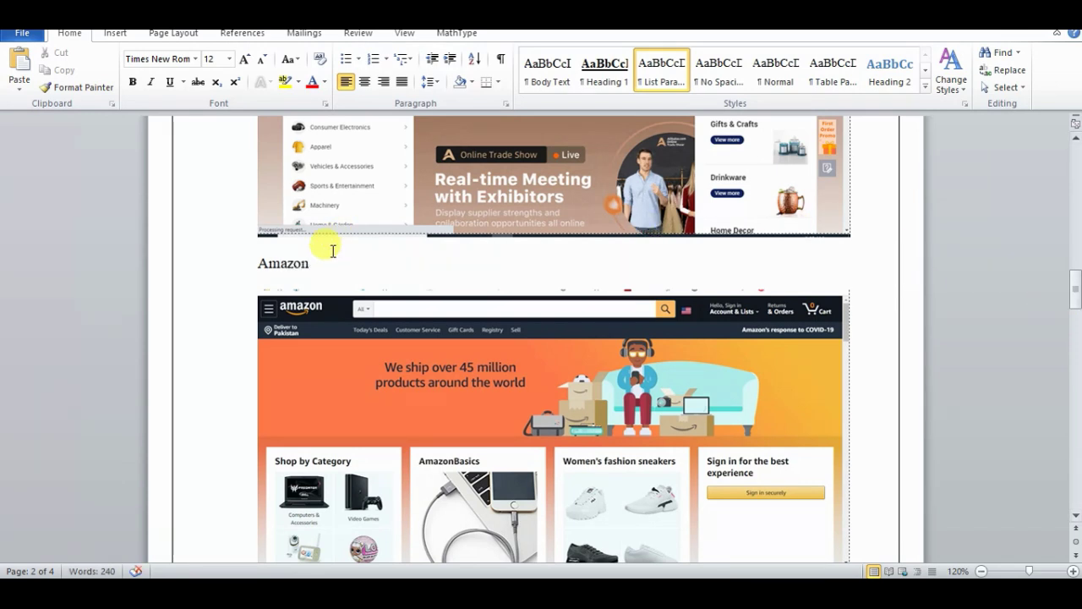
- Make the Amazon label bold and push task 2 onto the next page
double_click(288, 263)
left_click(135, 83)
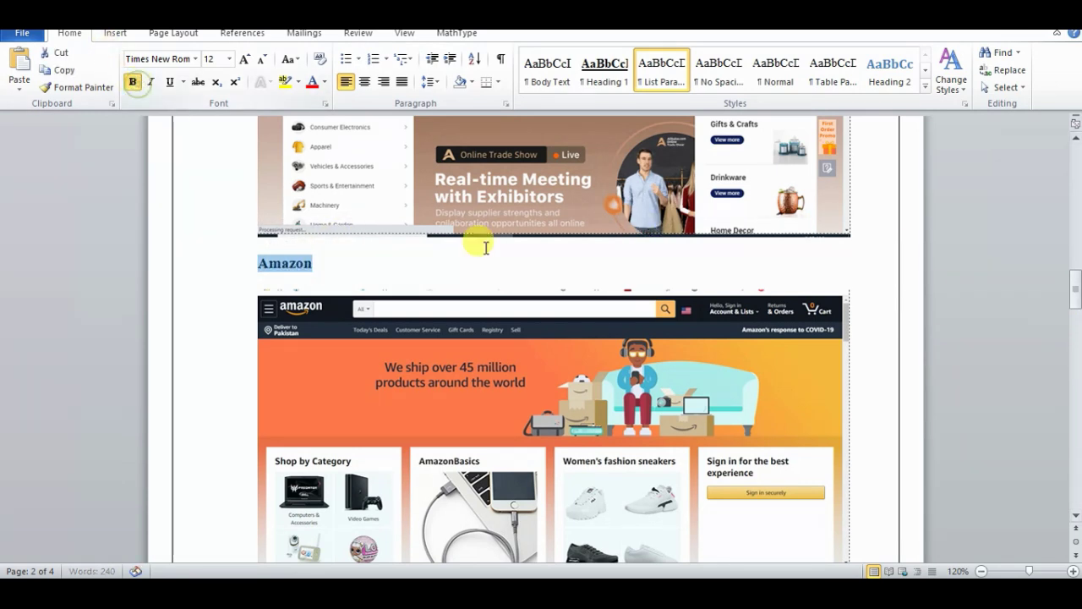
left_click(491, 250)
left_click_drag(1075, 290, 1075, 311)
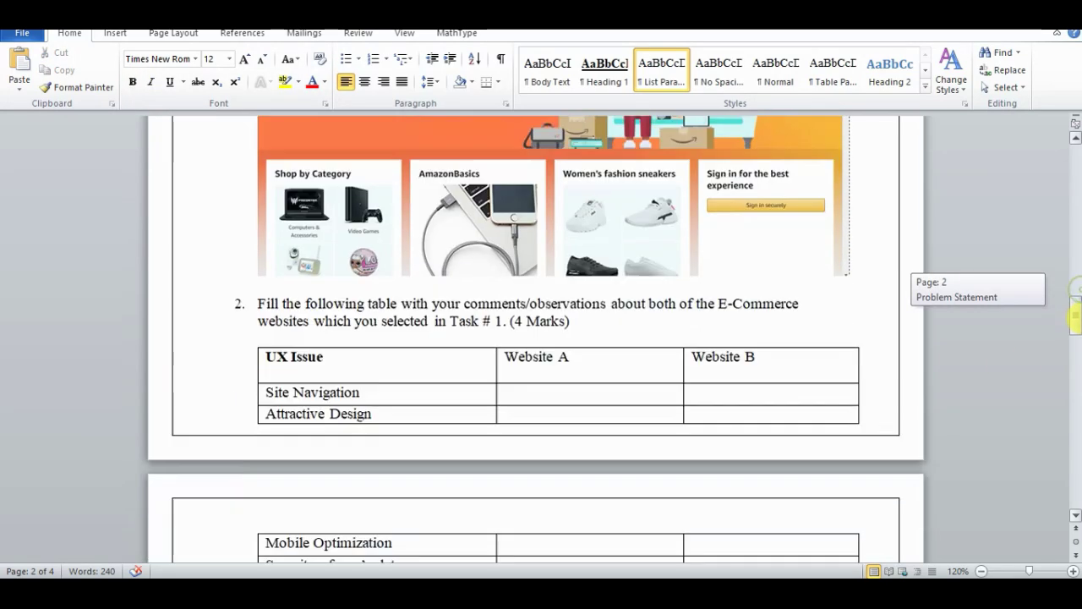
left_click(854, 247)
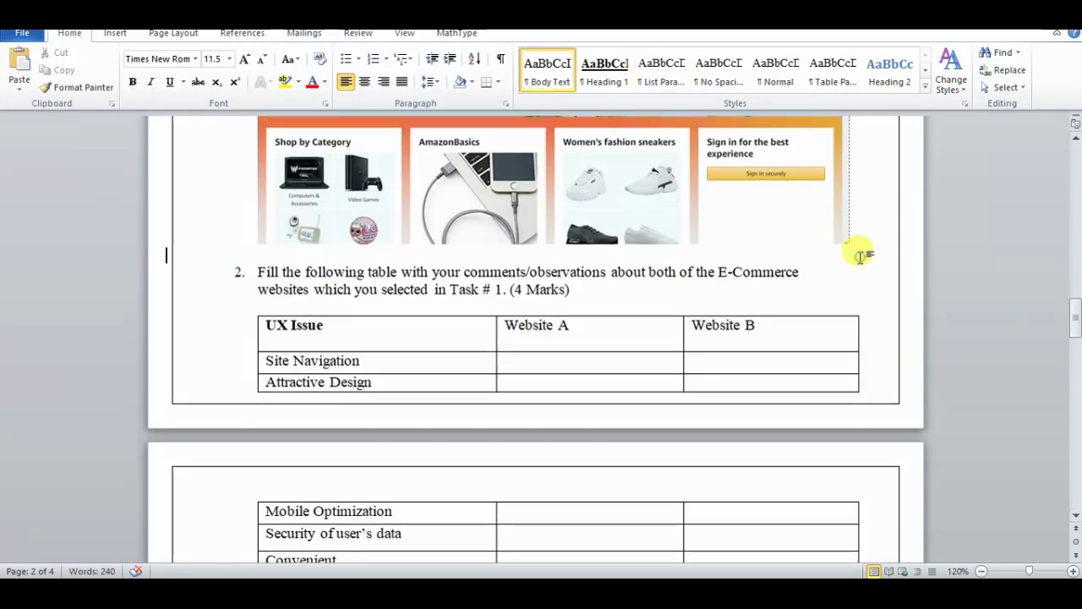
key("Return")
key("Return")
key("Return")
key("Return")
key("Return")
key("Return")
key("Return")
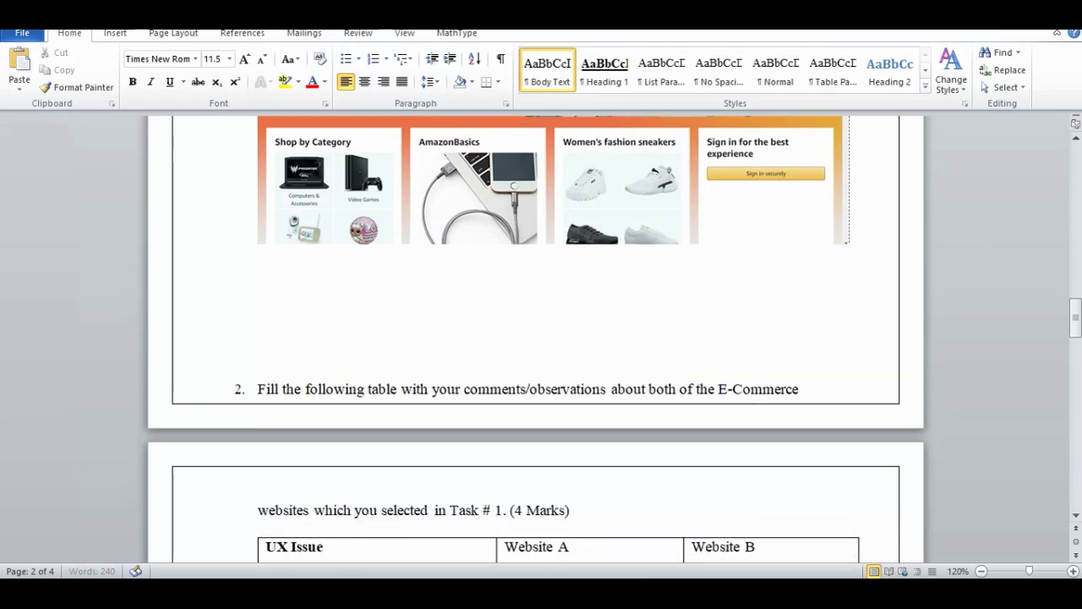
key("Return")
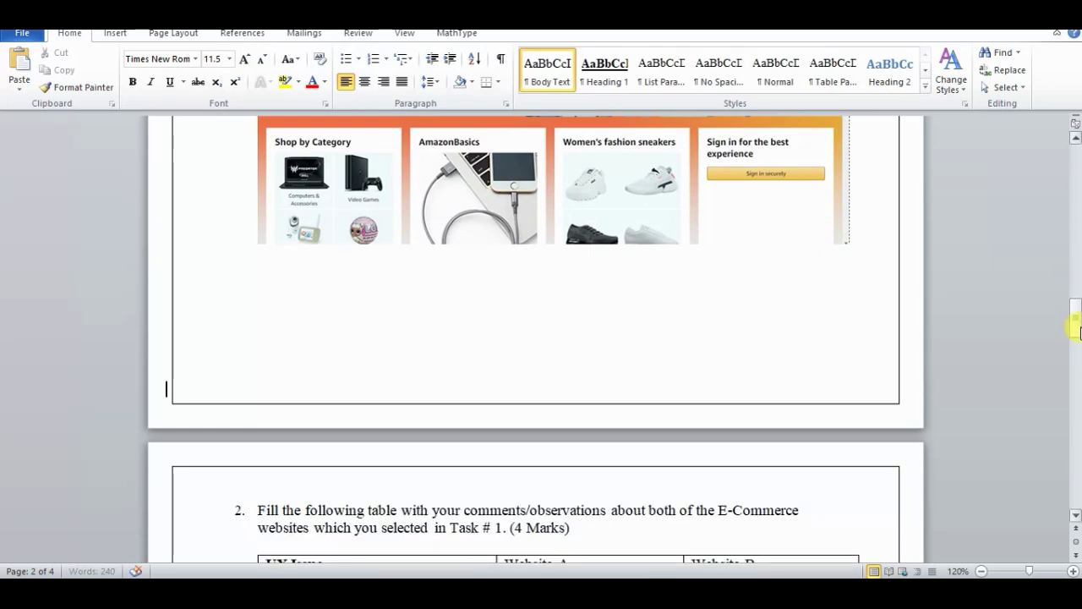
- Enter 'Excellent' for Site Navigation under both Website A and Website B in the task 2 table
left_click_drag(1078, 332, 1072, 346)
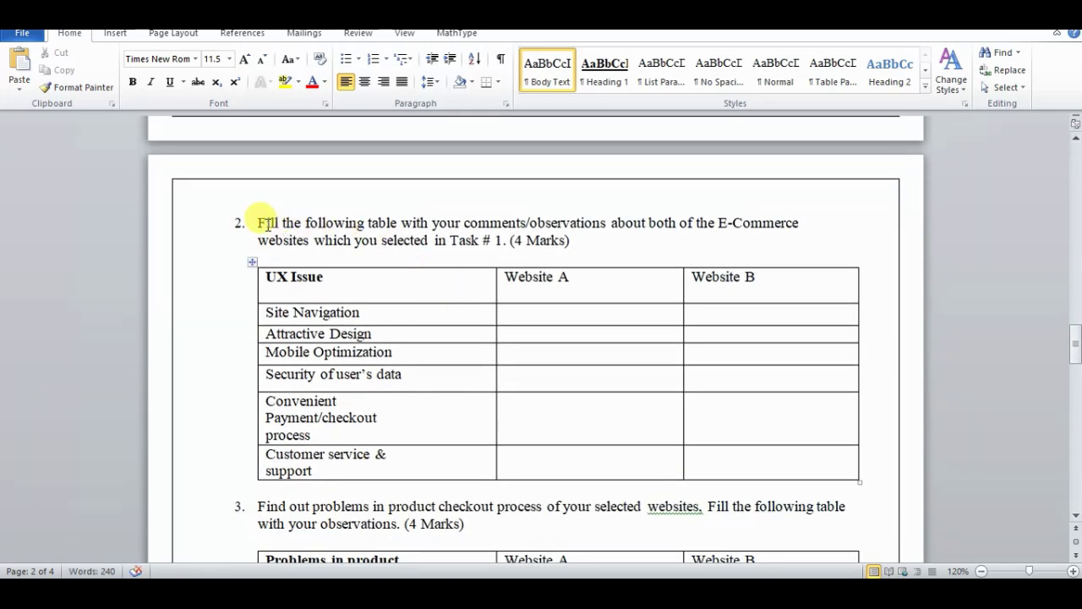
left_click_drag(267, 224, 594, 239)
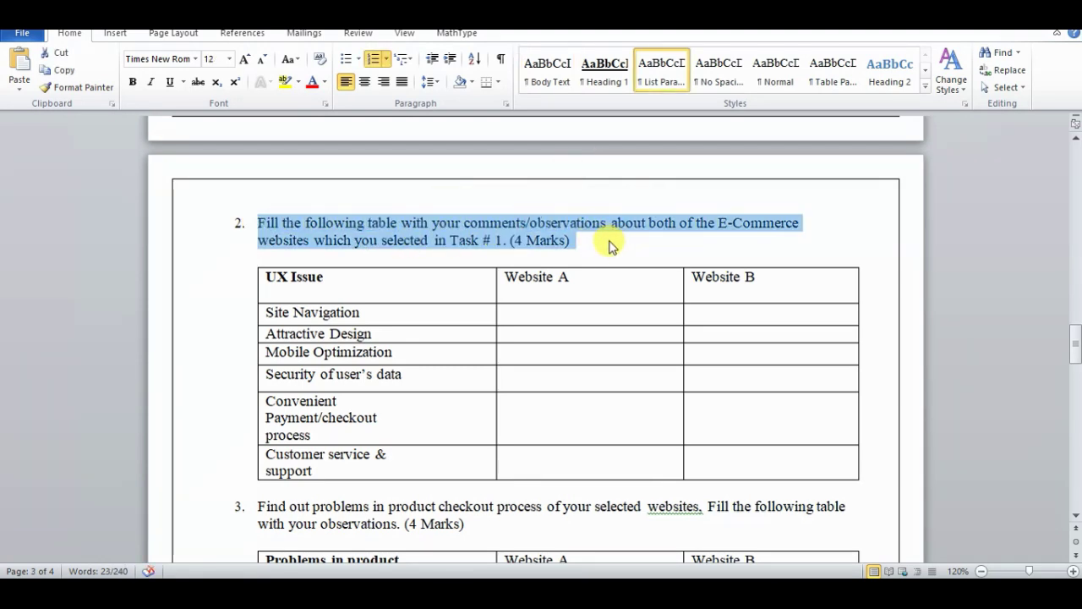
left_click(607, 250)
scroll(960, 404, "down", 1)
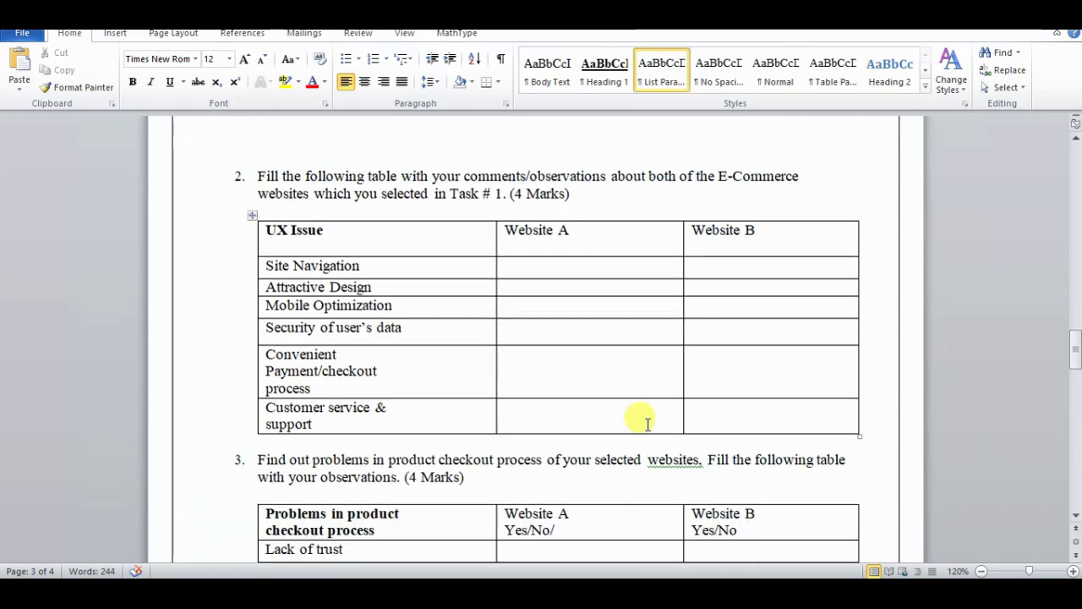
left_click_drag(1075, 349, 1075, 342)
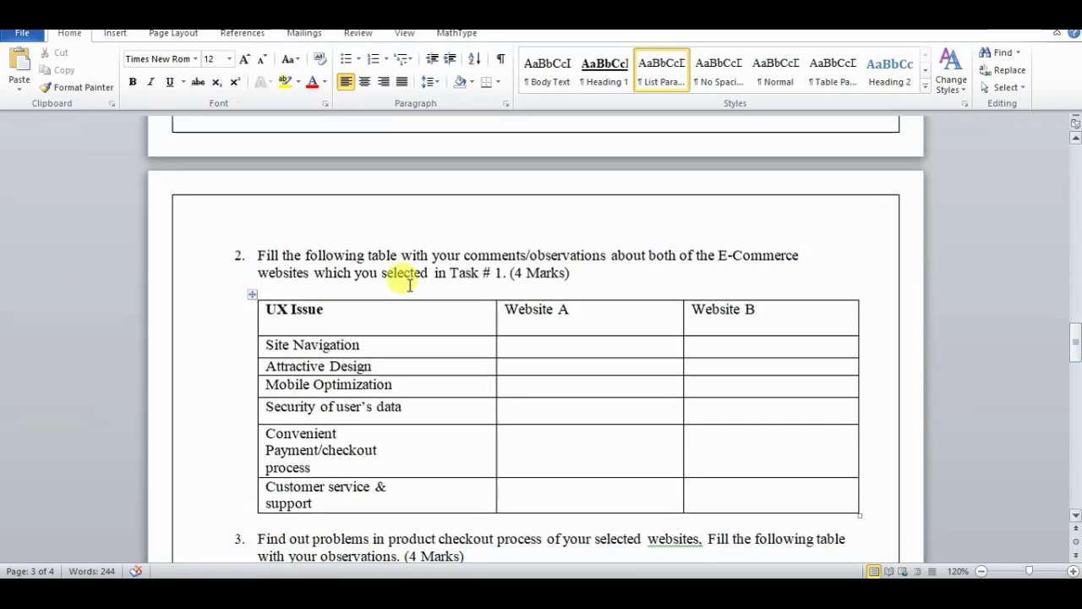
left_click(269, 342)
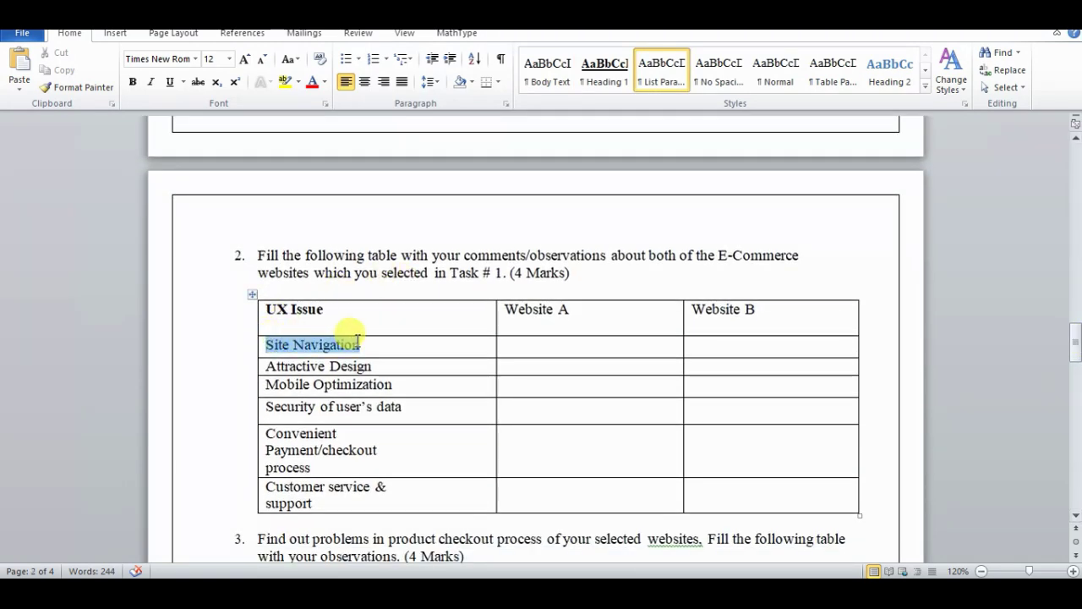
left_click_drag(277, 341, 388, 340)
left_click(388, 341)
type("Excelle")
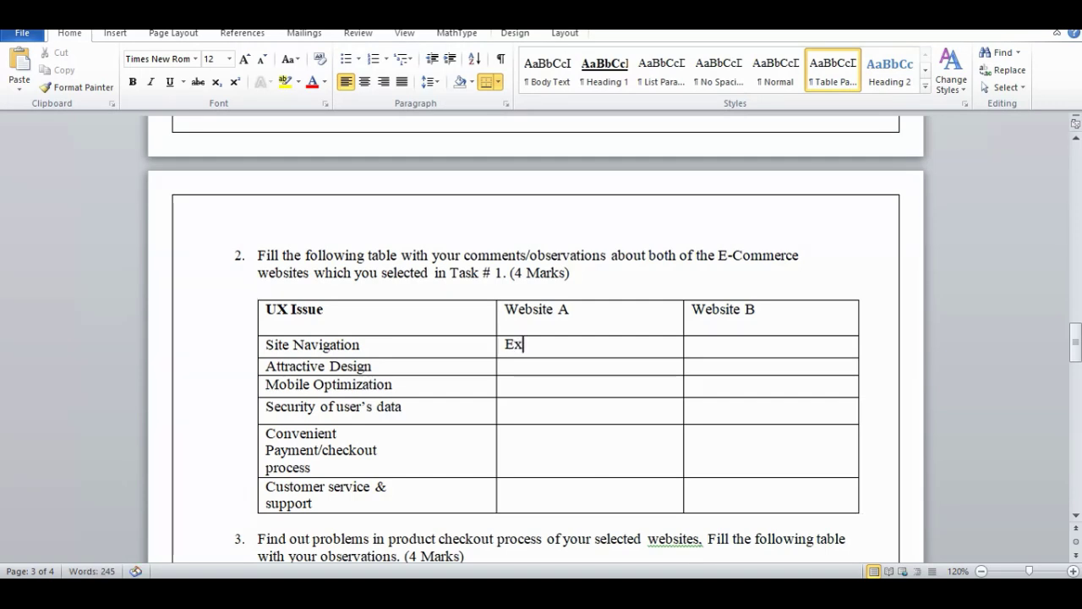
type("nt")
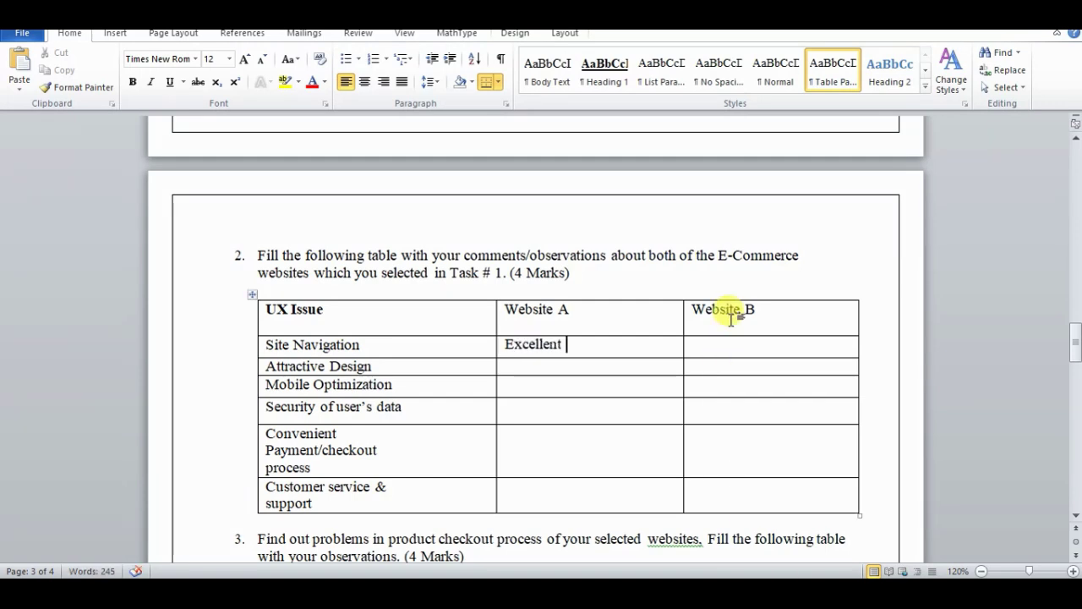
left_click(699, 343)
type("E")
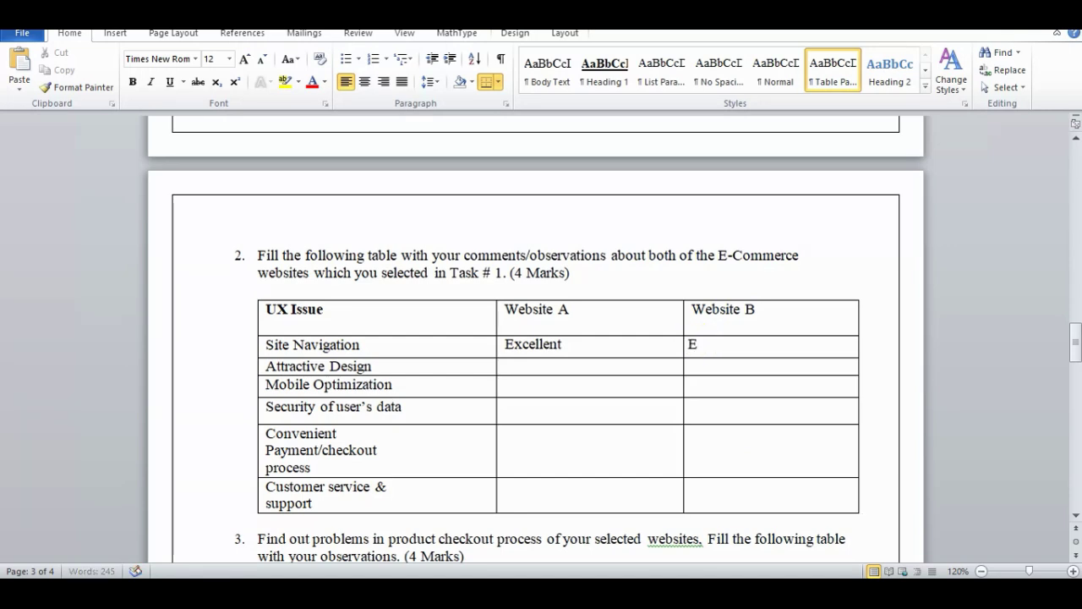
type("xcellen")
type("t")
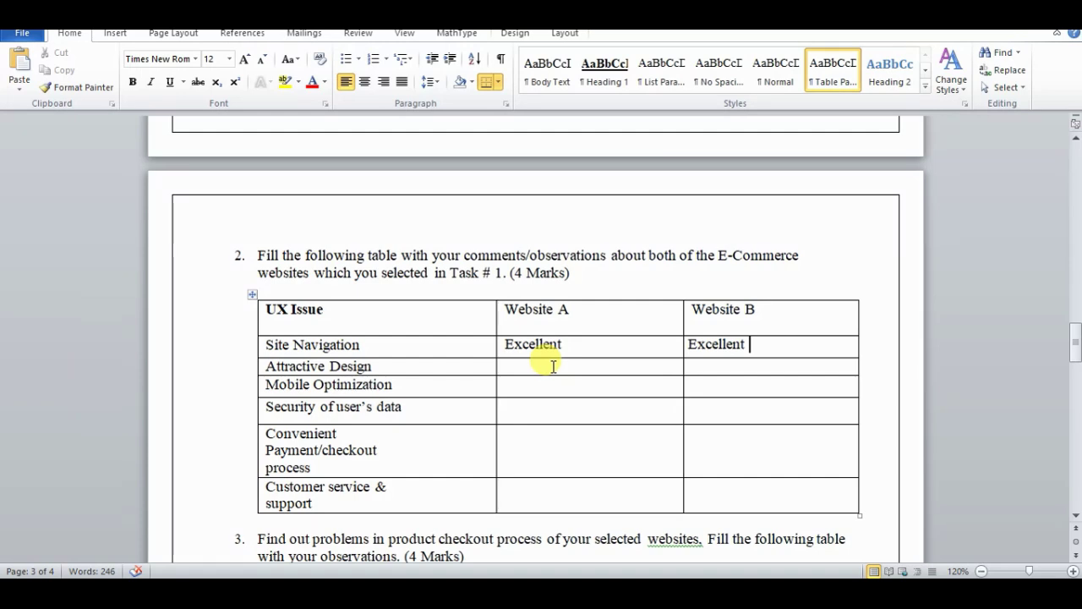
- Rate Attractive Design 'Good, Easy' (A) and 'Excellent' (B), and Mobile Optimization 'Yes Excellent' for A
left_click(551, 366)
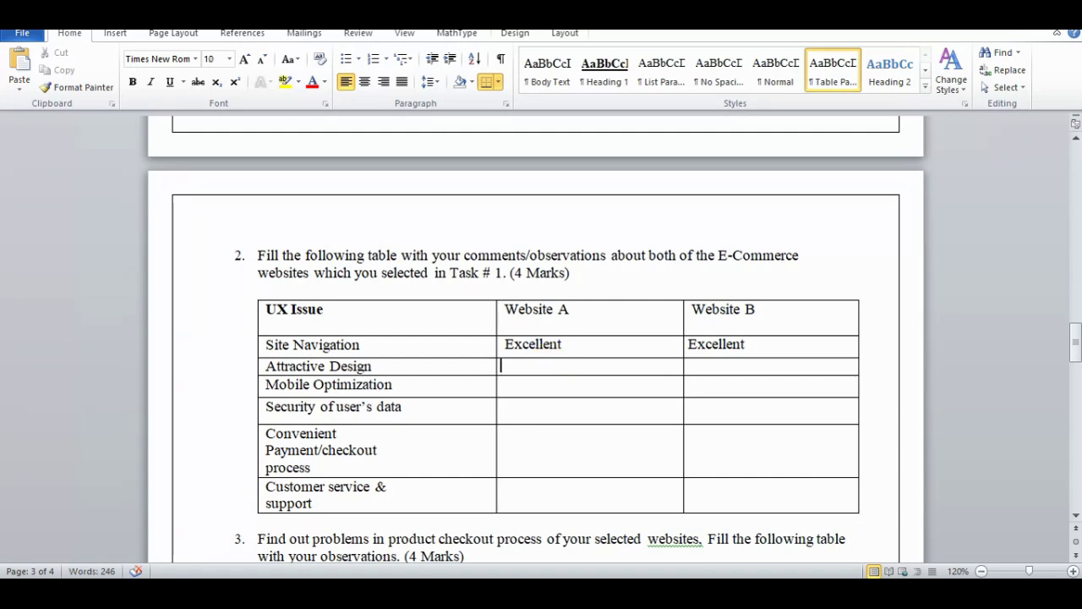
type("Goo")
type("d, E")
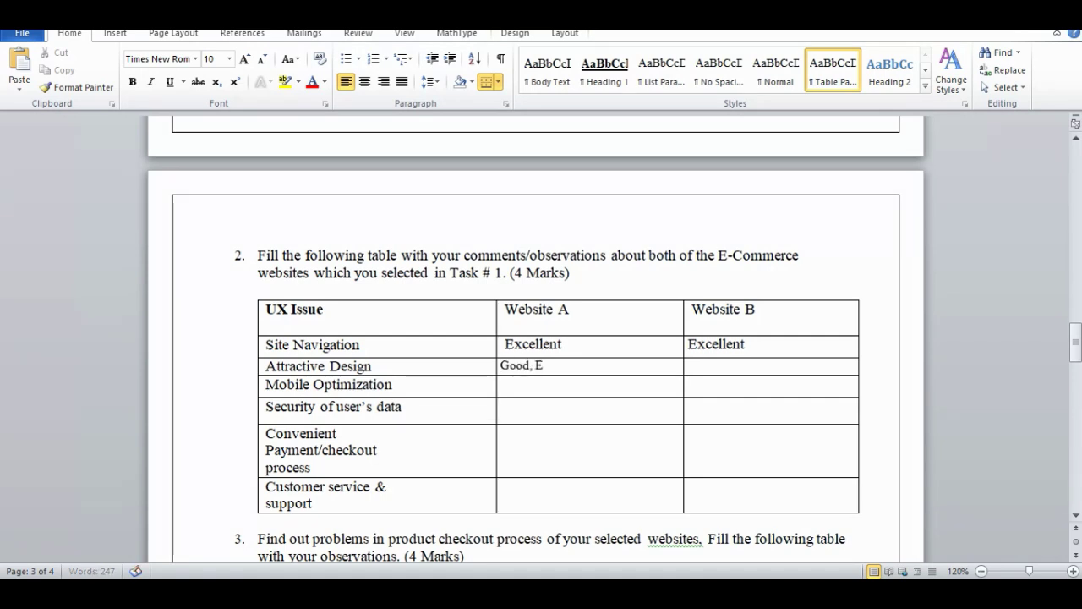
type("say")
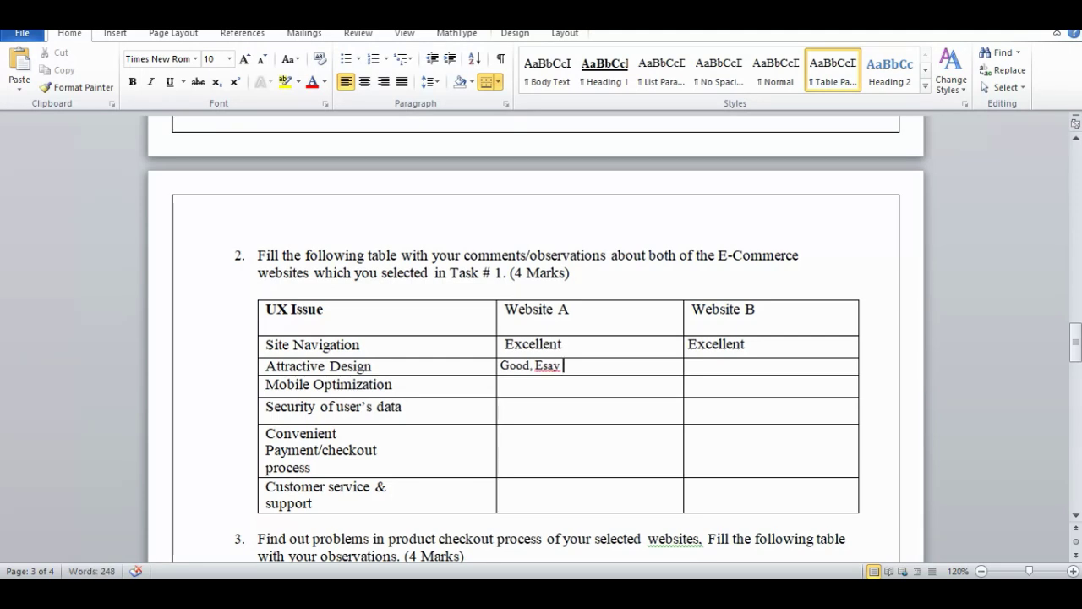
key("BackSpace")
key("BackSpace")
key("BackSpace")
key("BackSpace")
type("asy")
left_click(721, 365)
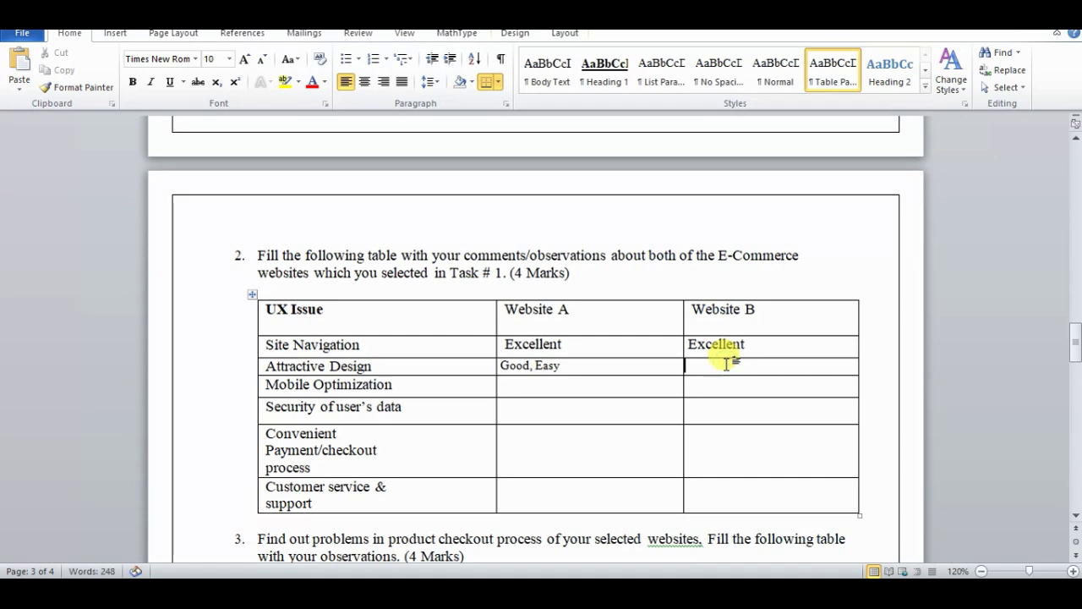
type("Ex")
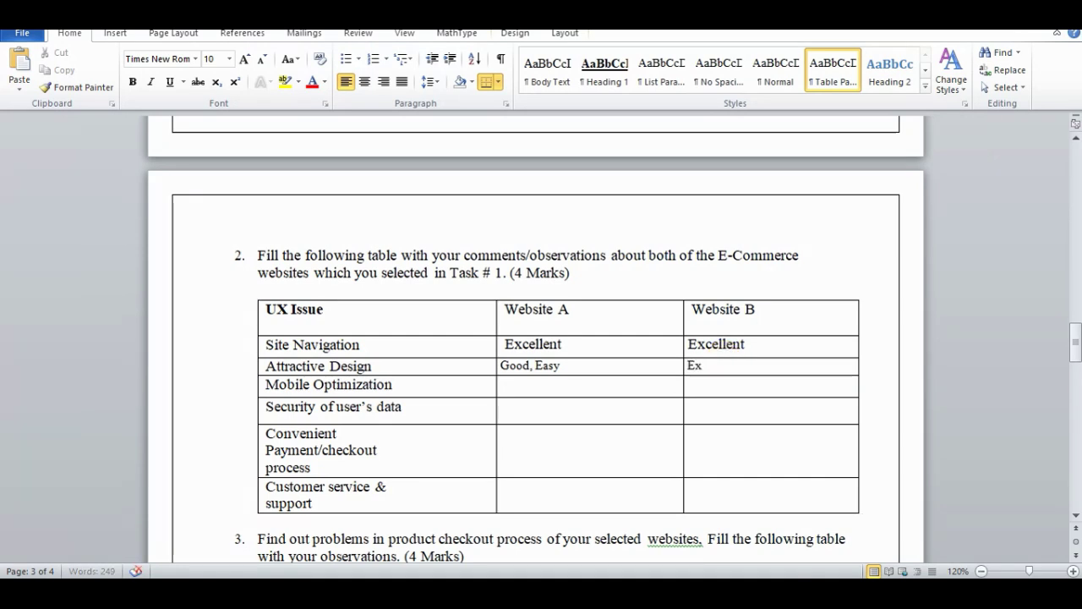
type("cel")
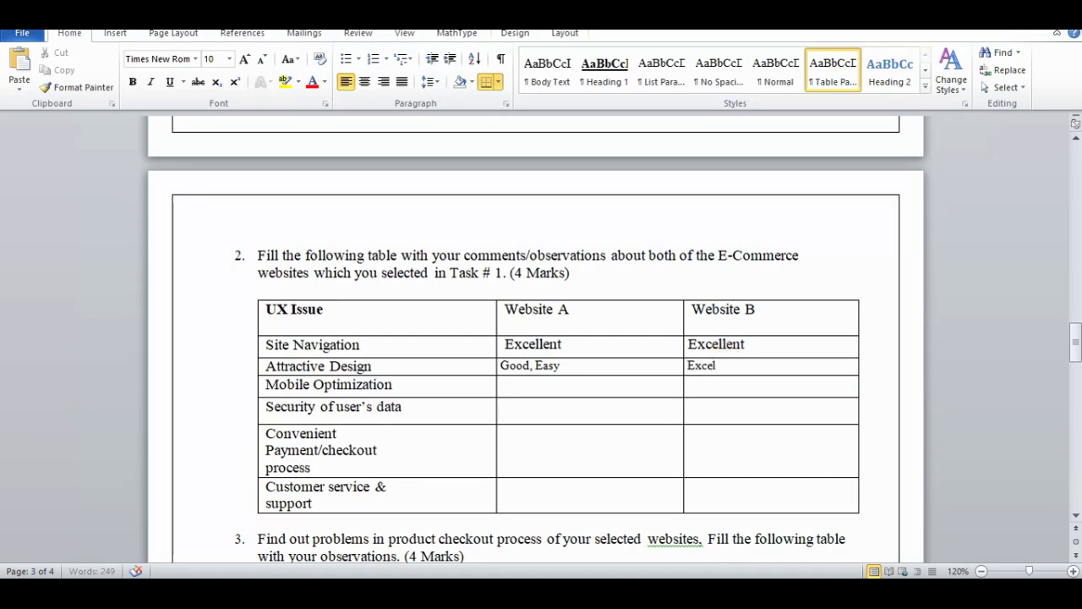
type("lent")
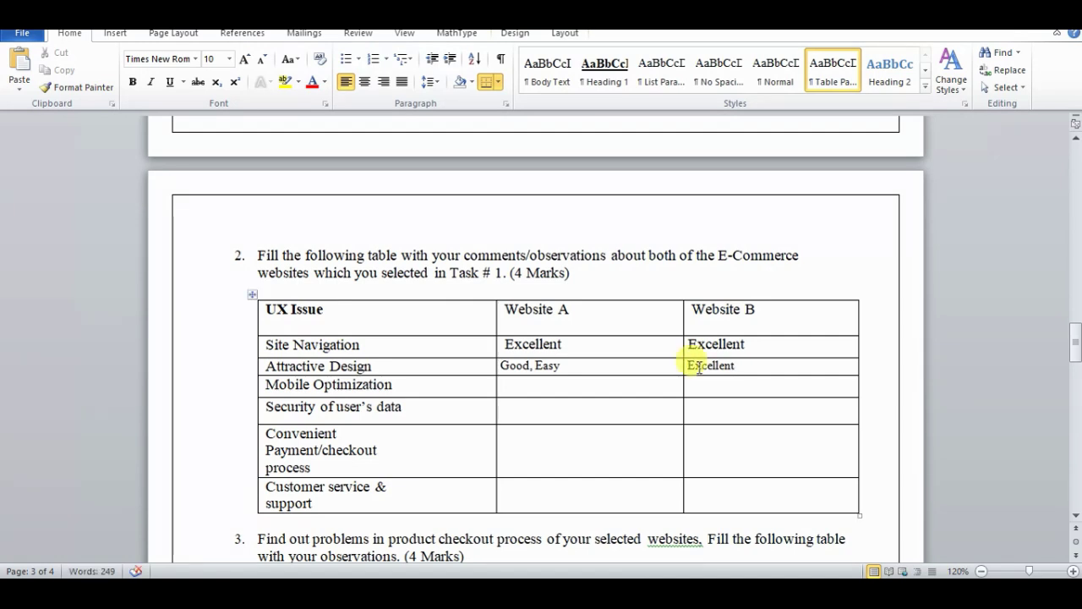
left_click(520, 386)
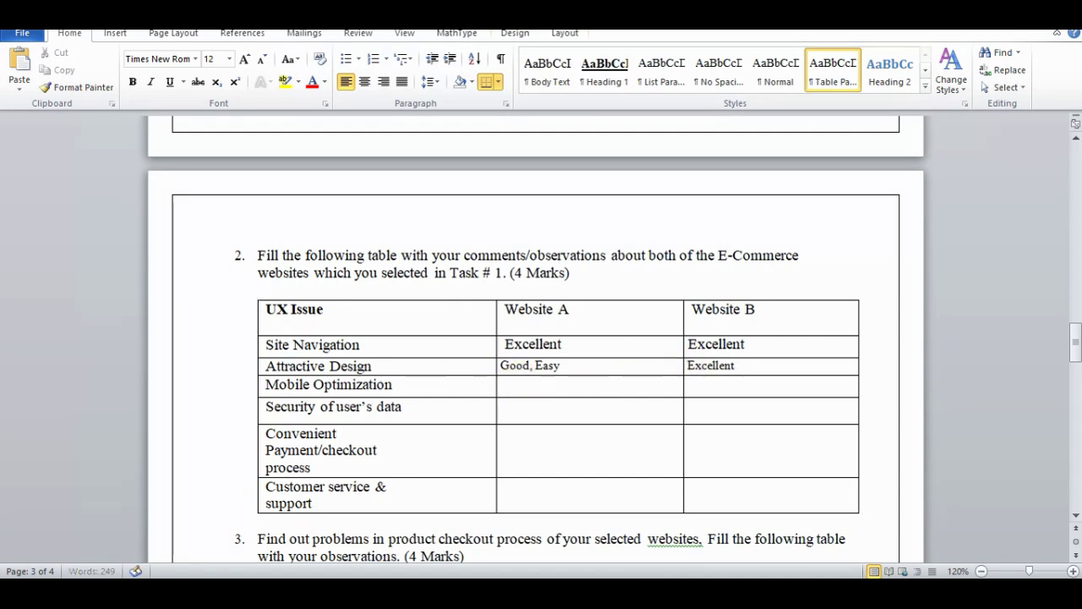
type("Yes")
type(" Ex")
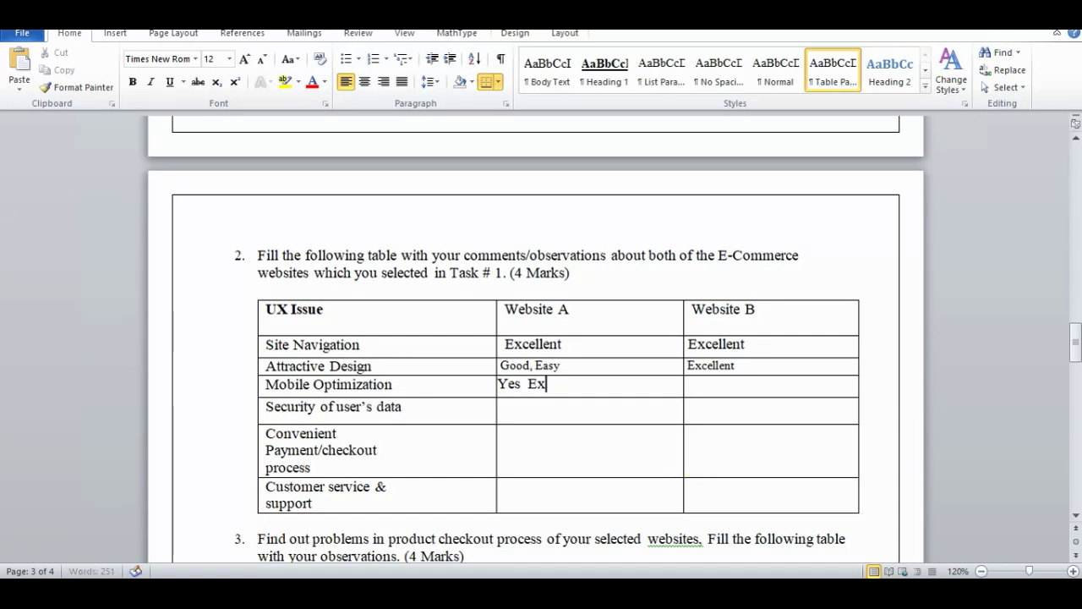
type("cellent")
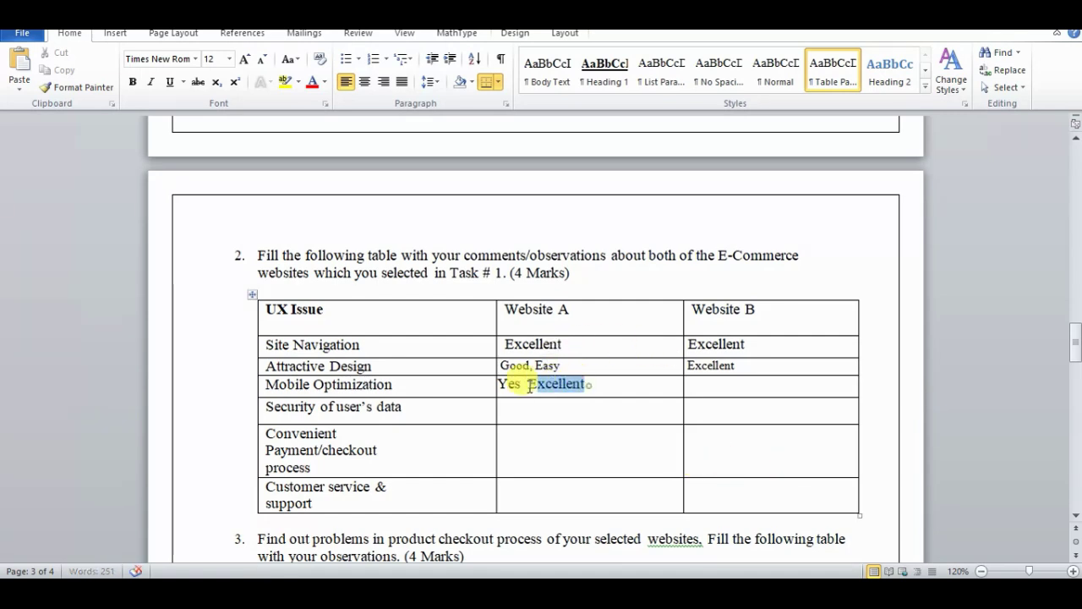
- Copy 'Yes Excellent' into Website B's Mobile Optimization cell
mouse_move(586, 384)
left_mouse_down()
mouse_move(505, 386)
mouse_move(592, 386)
left_mouse_up()
type("c")
key("ctrl+c")
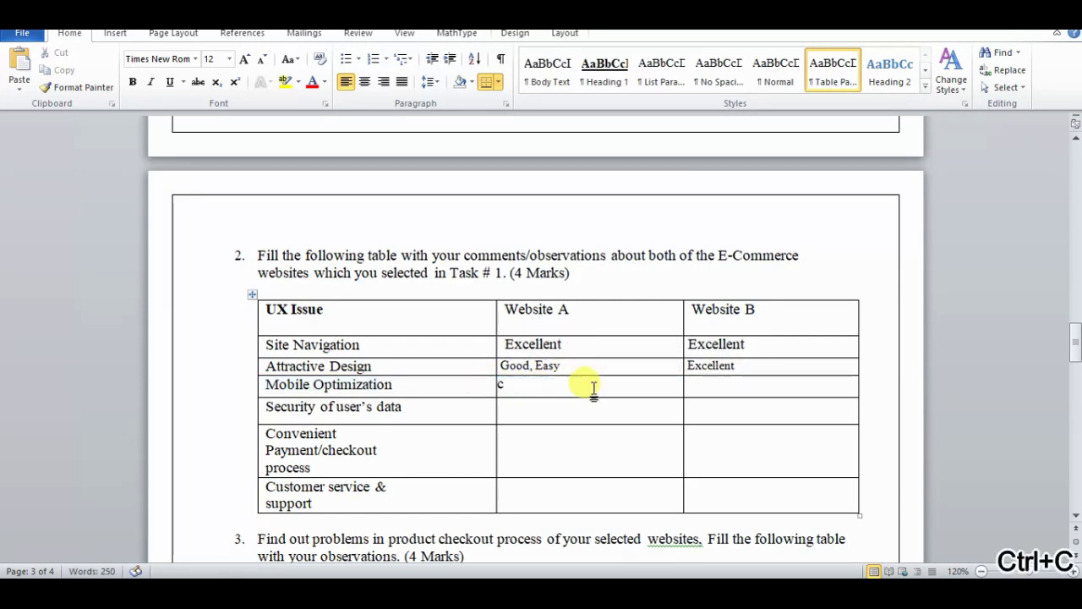
key("BackSpace")
key("ctrl+v")
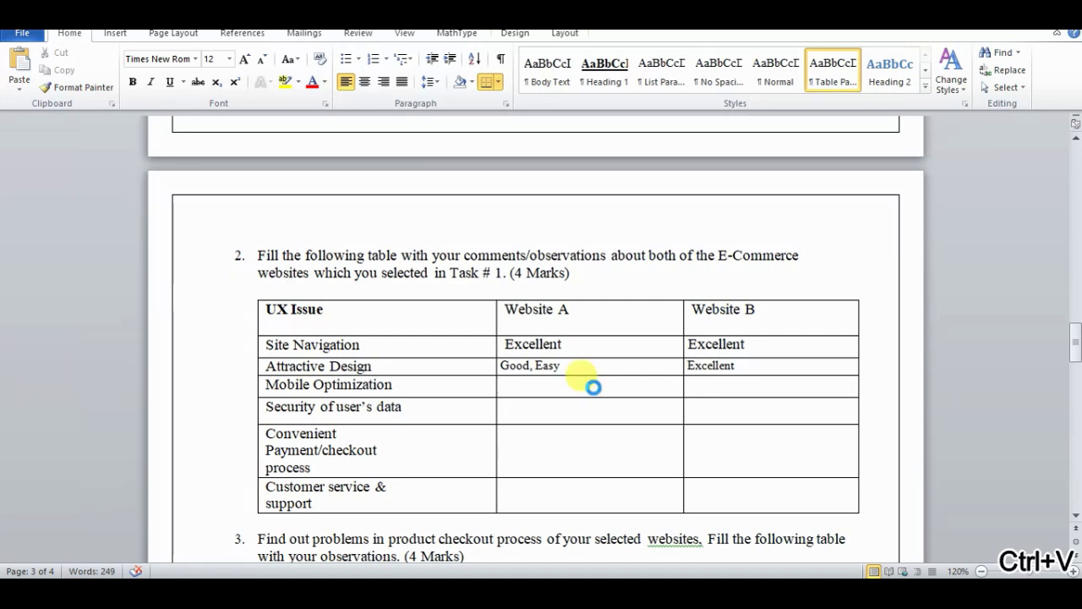
key("ctrl+z")
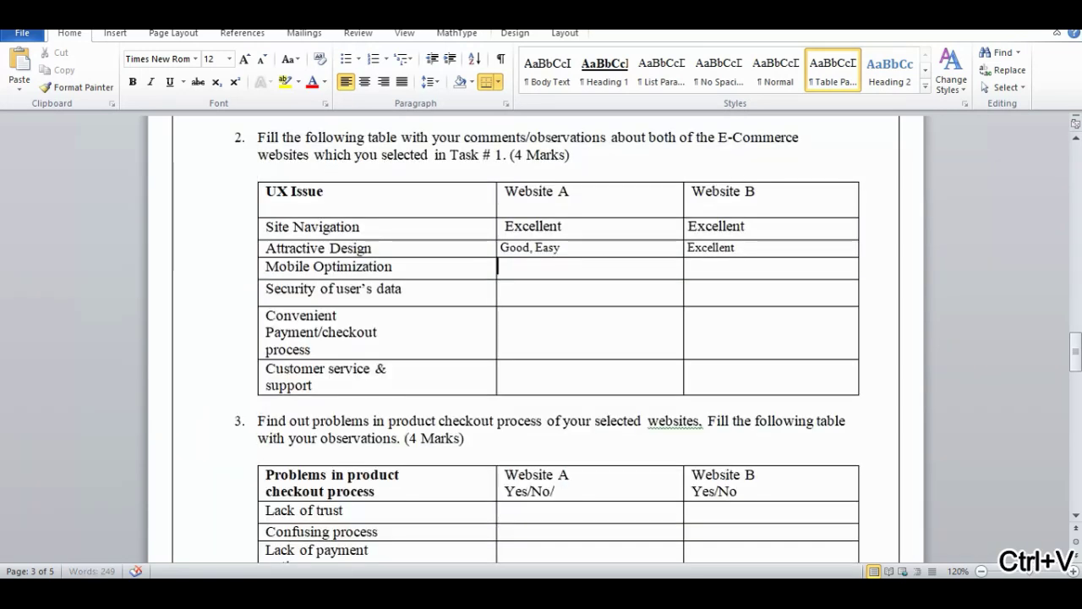
key("ctrl+v")
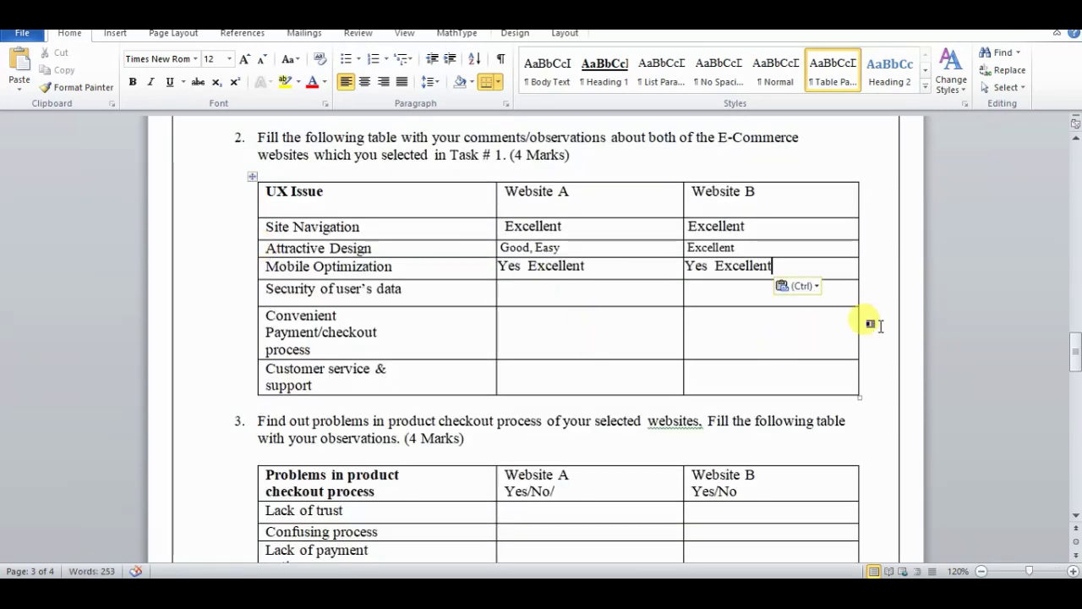
left_click(974, 319)
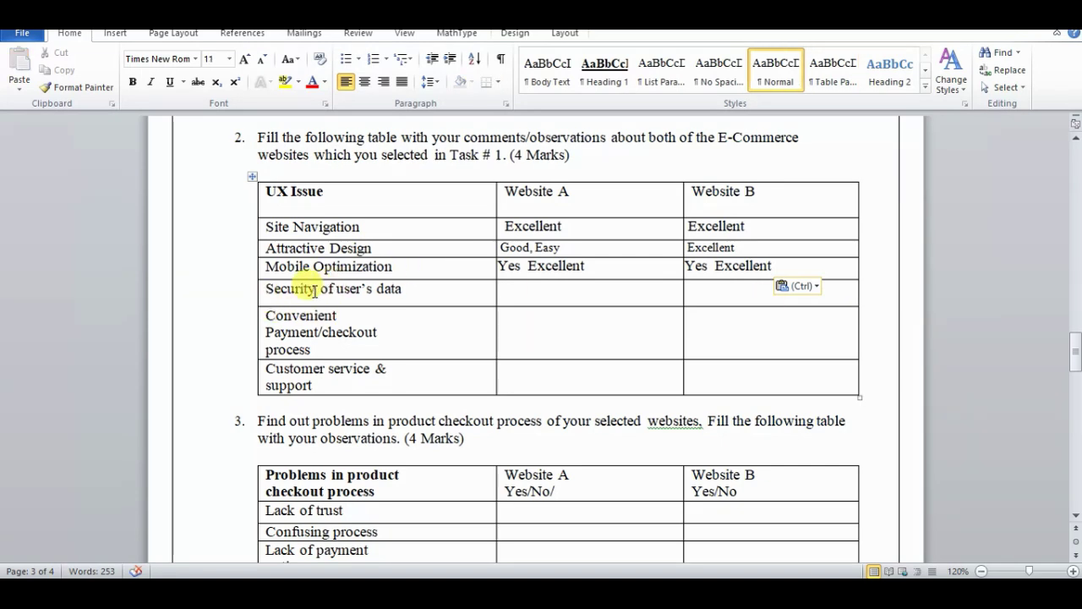
- Enter 'Yes keep data safe', left-aligned, in both Security of user's data cells
left_click_drag(263, 286, 417, 280)
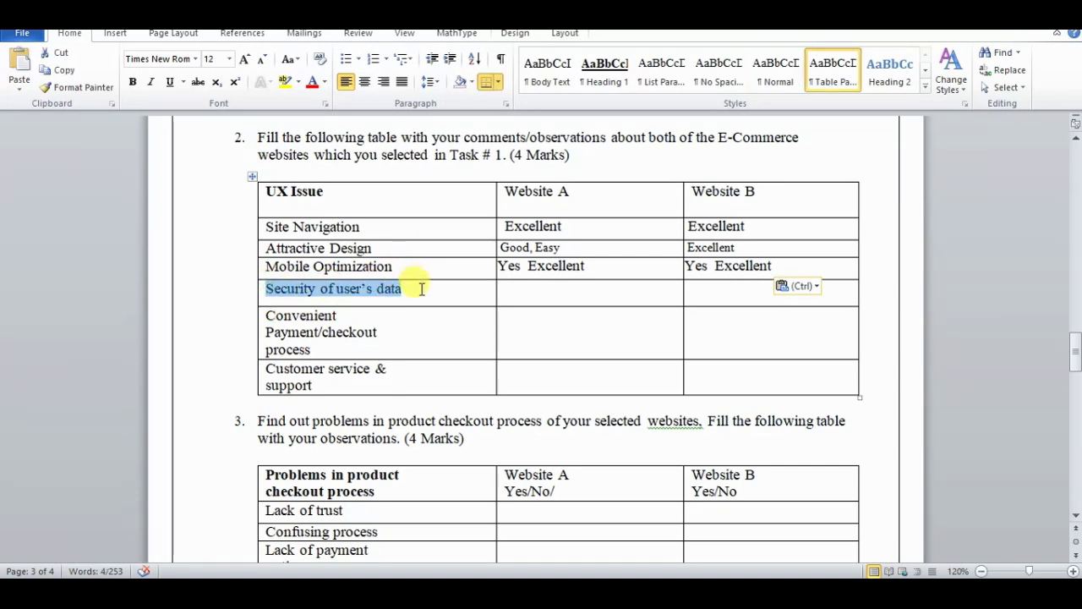
left_click(418, 288)
left_click(571, 289)
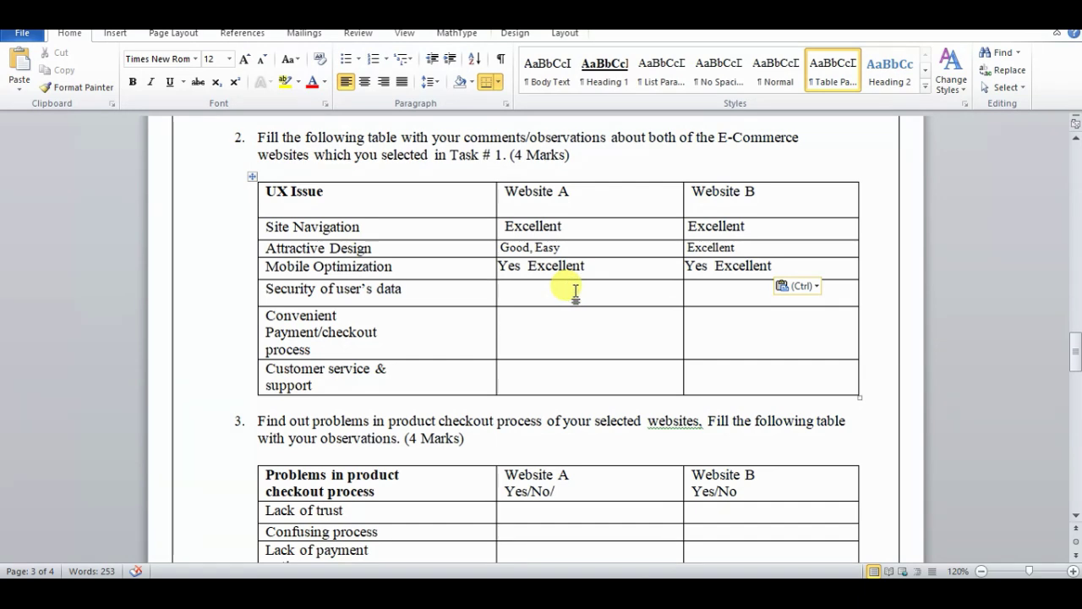
type("Yes ")
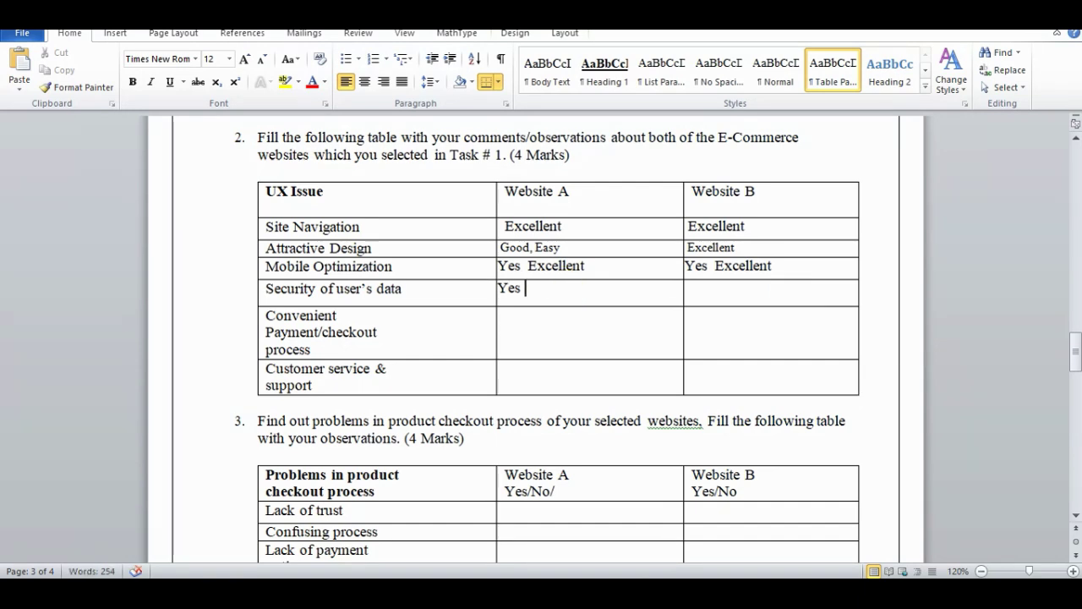
type("Keep data")
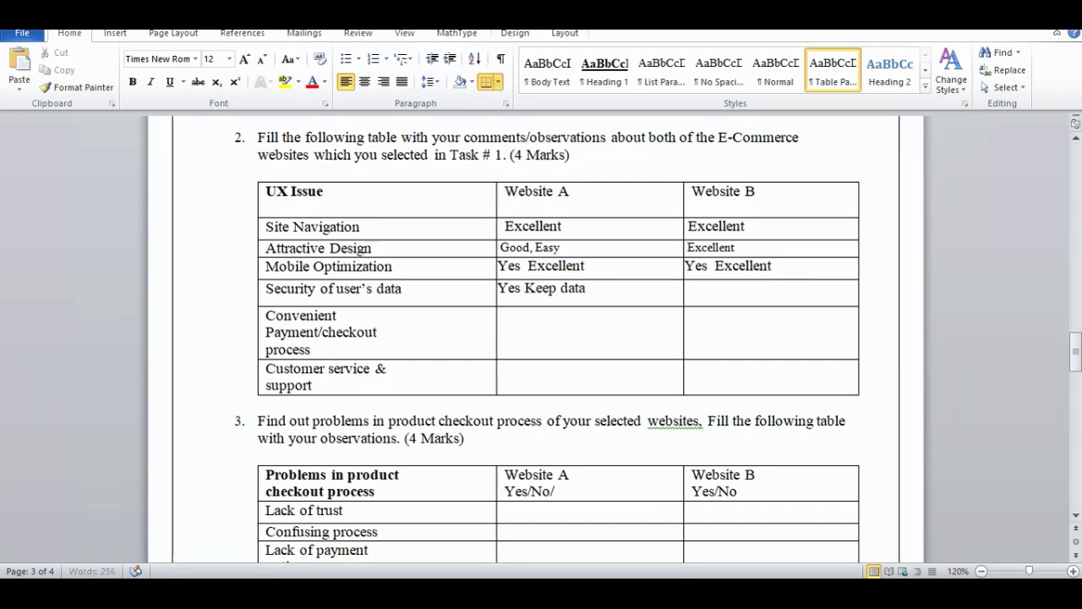
type(" safe")
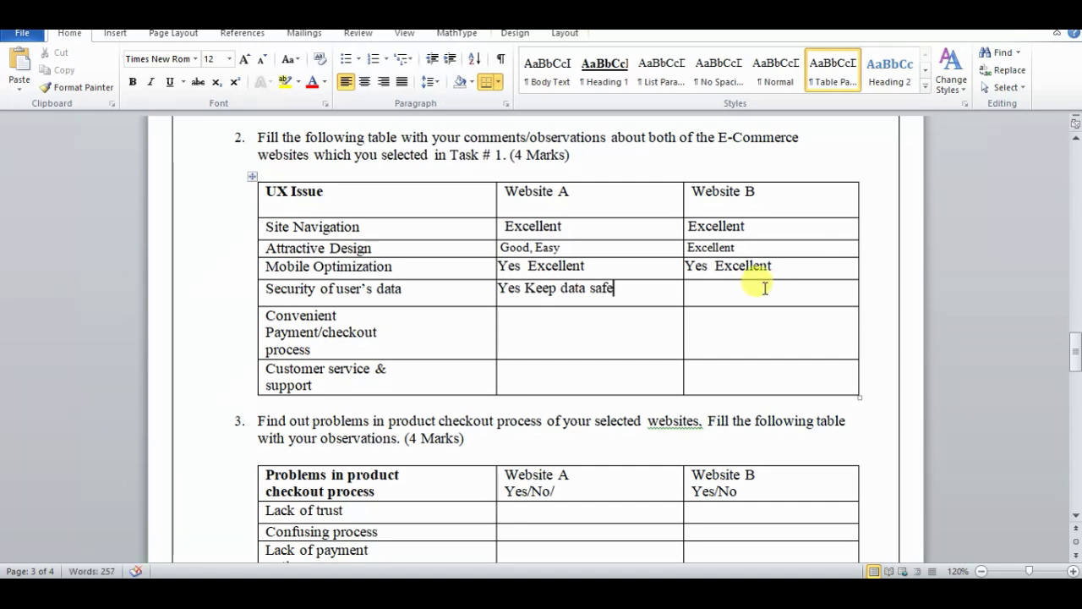
left_click(756, 287)
type("Yes k")
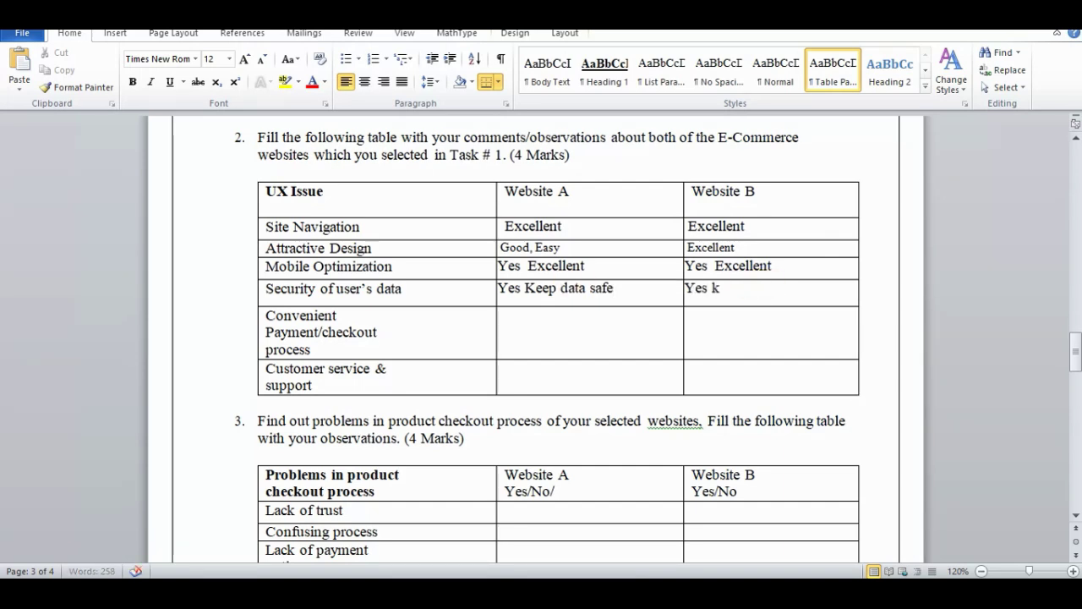
type("eep data")
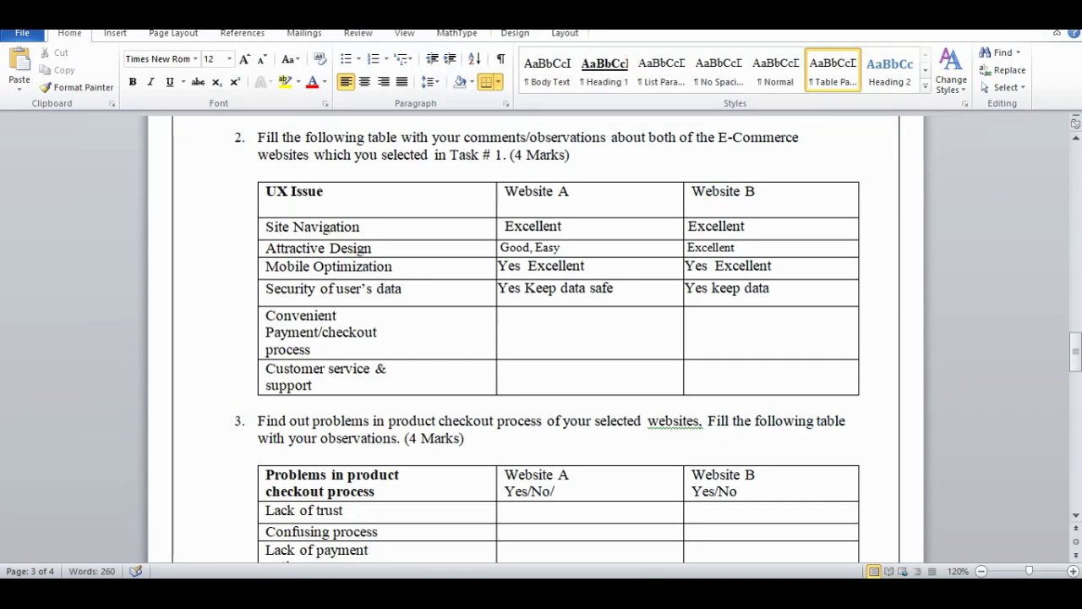
type(" safe")
key("ctrl+r")
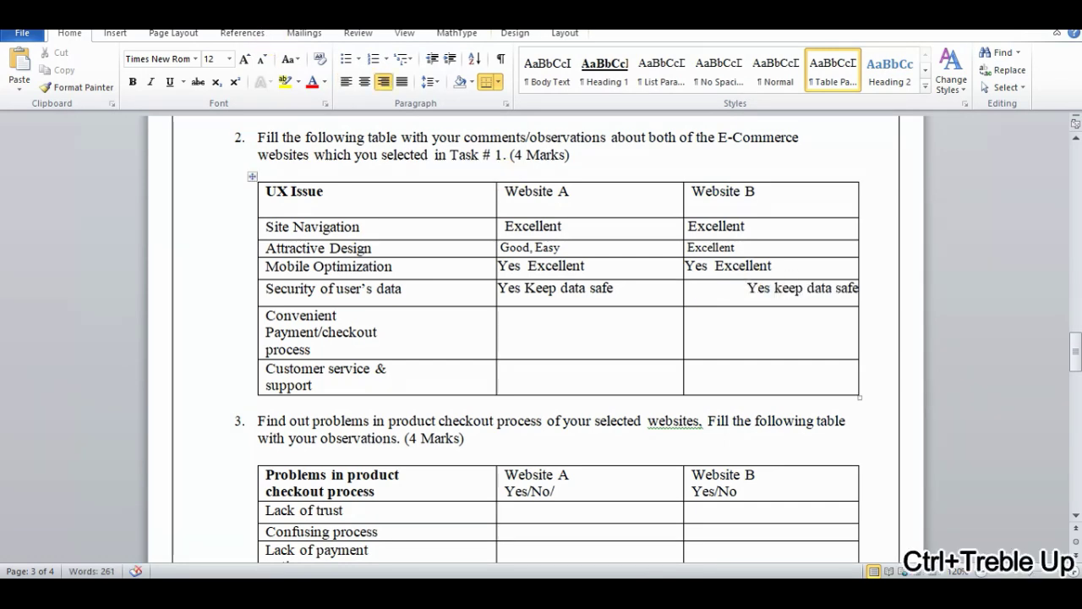
left_click(346, 81)
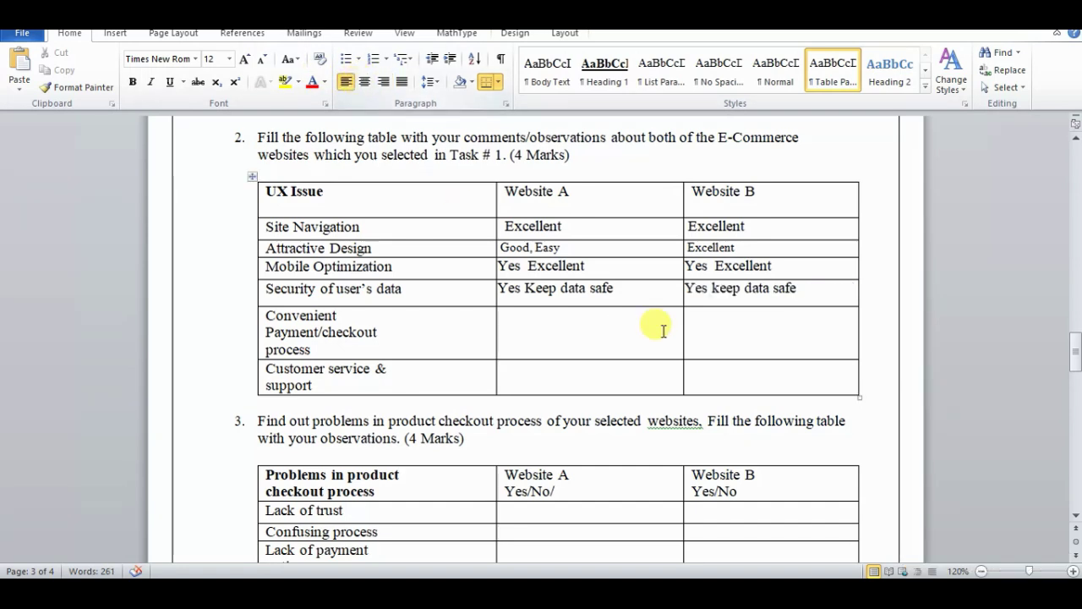
left_click(550, 331)
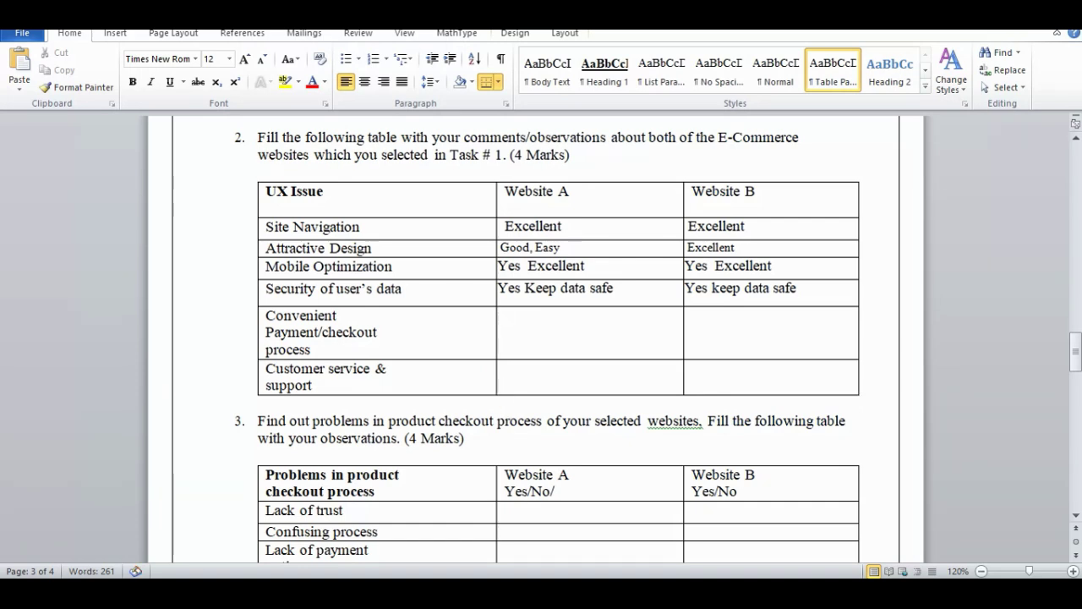
- Type 'Safe Process' for Website A and 'Safe process' for Website B under Convenient Payment
type("sAFE ")
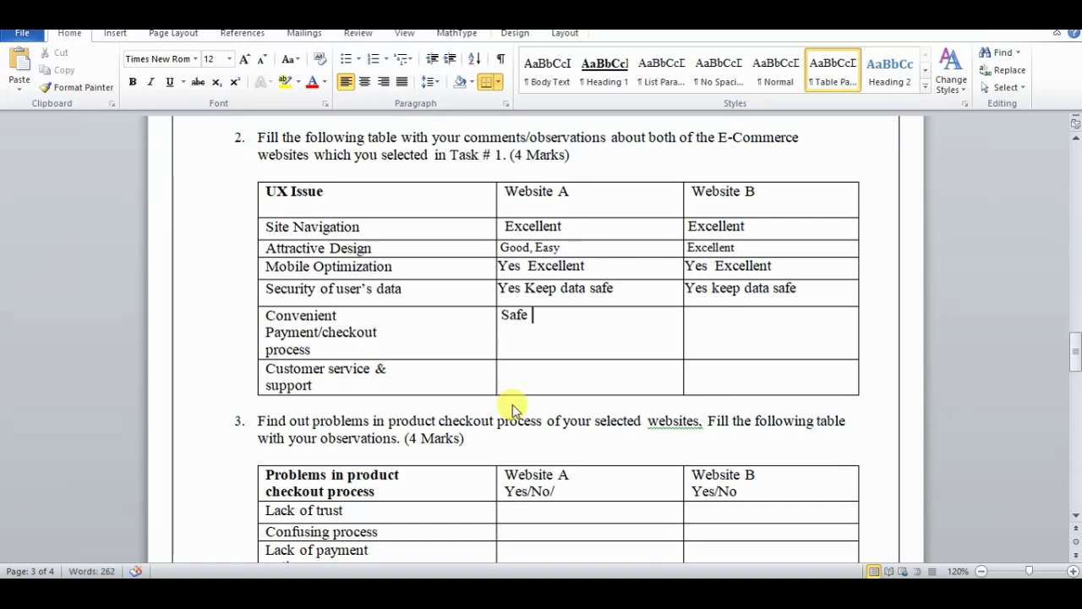
type("Process")
left_click(727, 317)
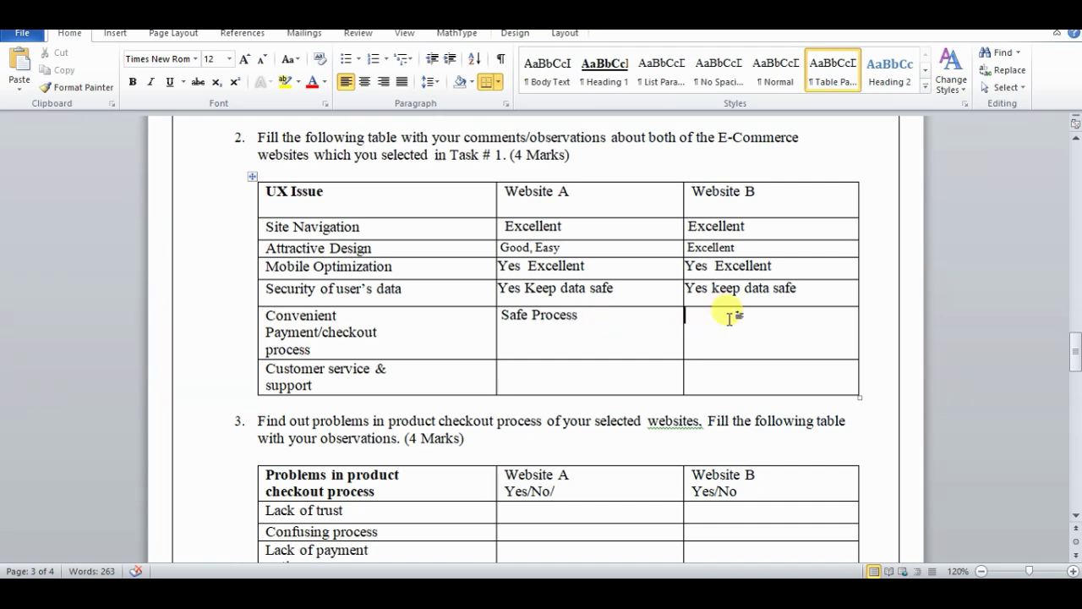
type("Safe ")
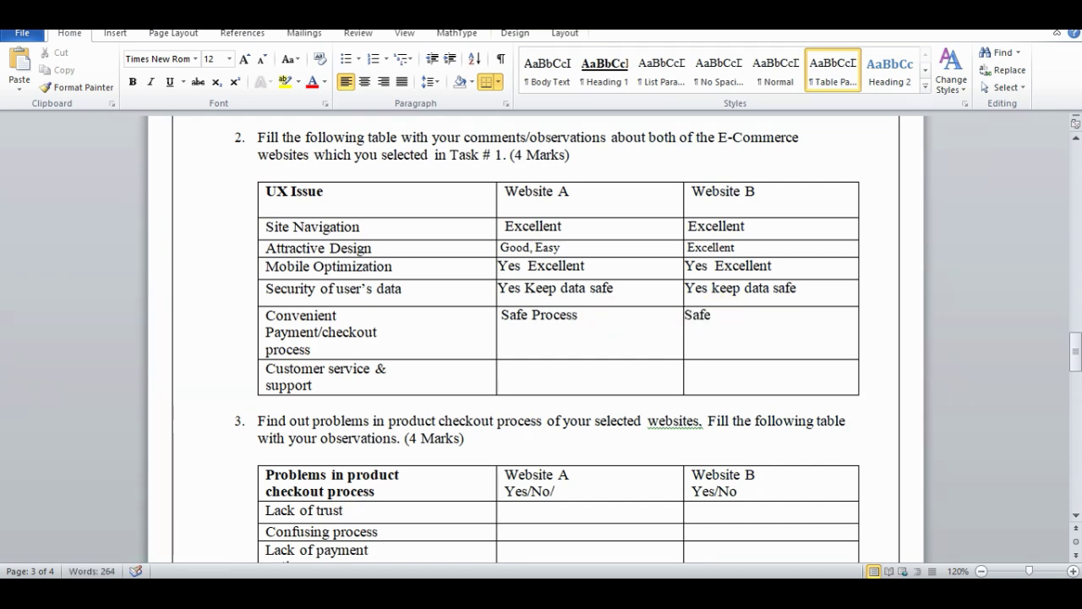
type("proce")
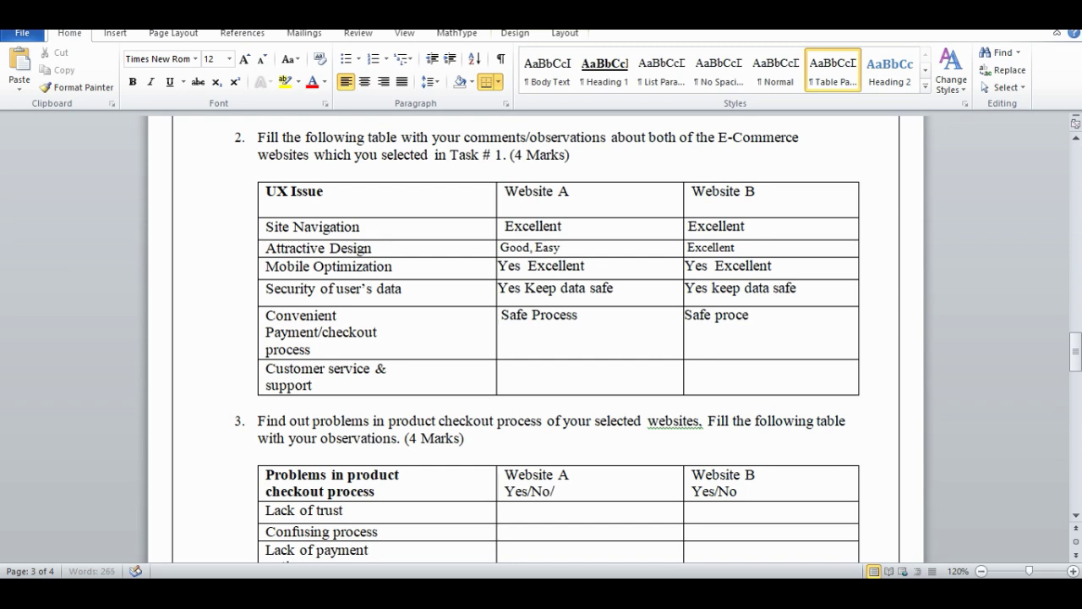
type("ss")
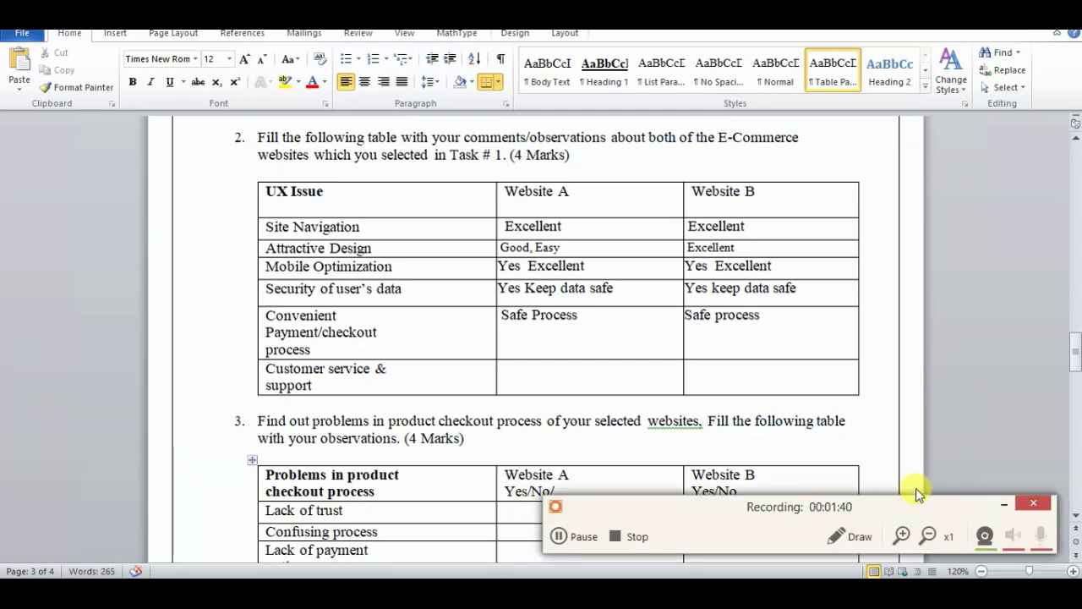
- Enter Website A's customer service reply, 'Very Responsive Reply within some...'
left_click_drag(265, 368, 312, 386)
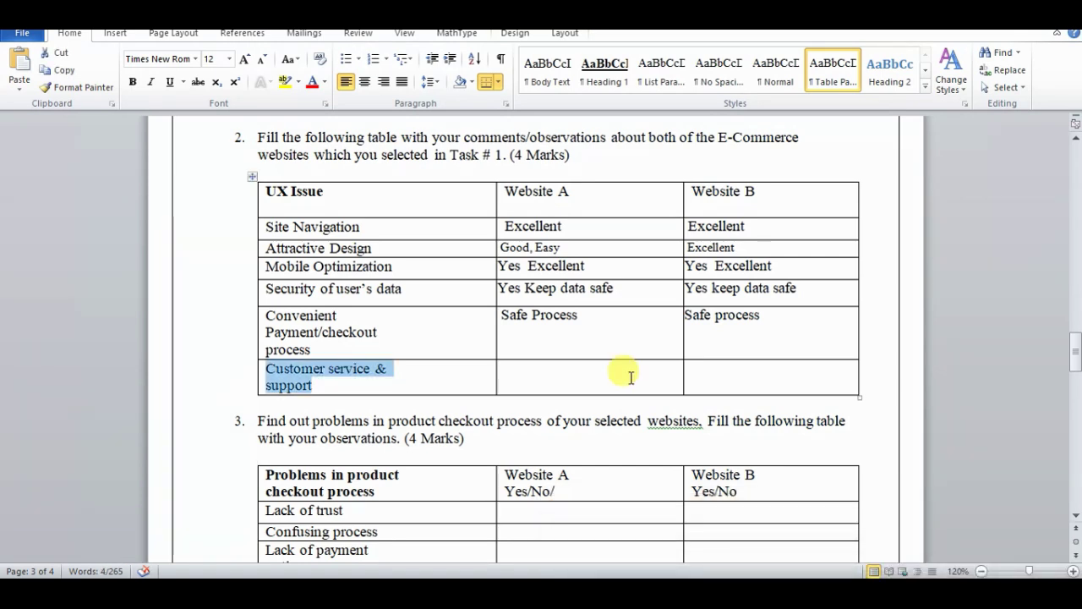
left_click(574, 368)
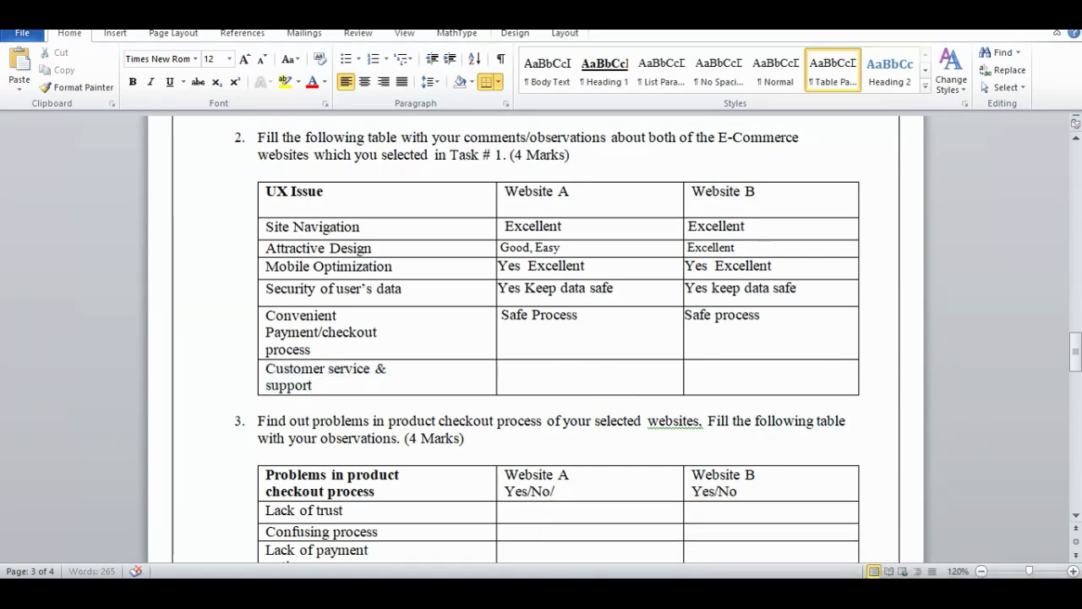
type("Very")
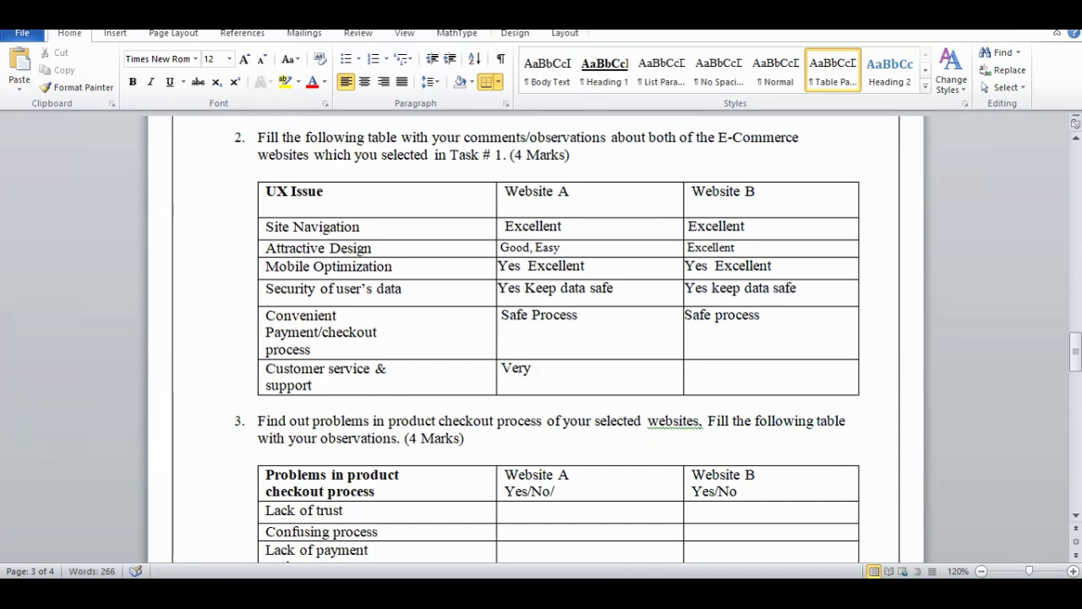
type(" Res")
type("ponsive ")
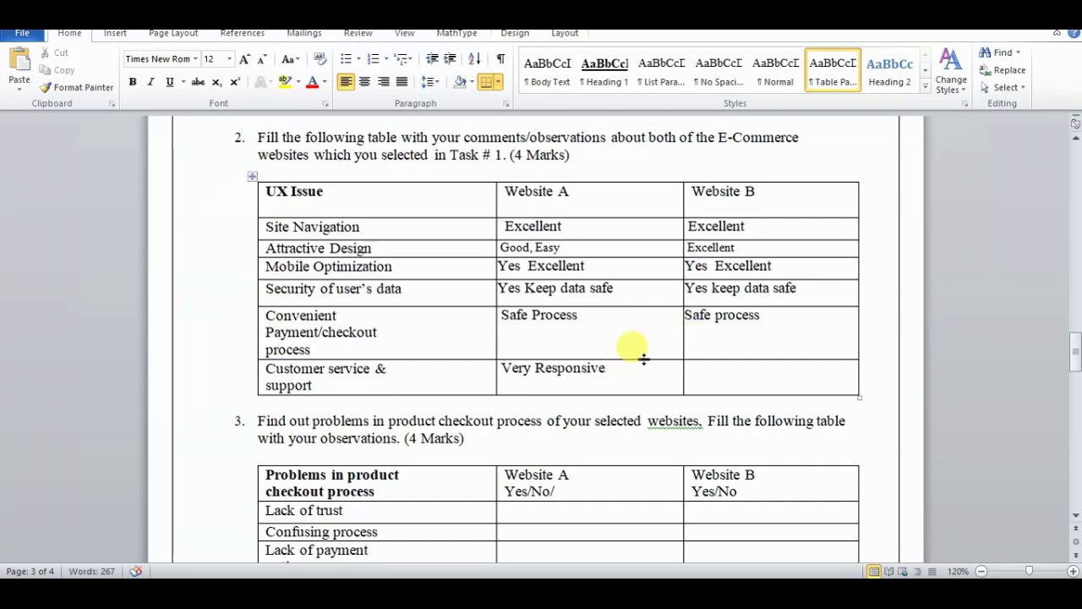
type("Repl")
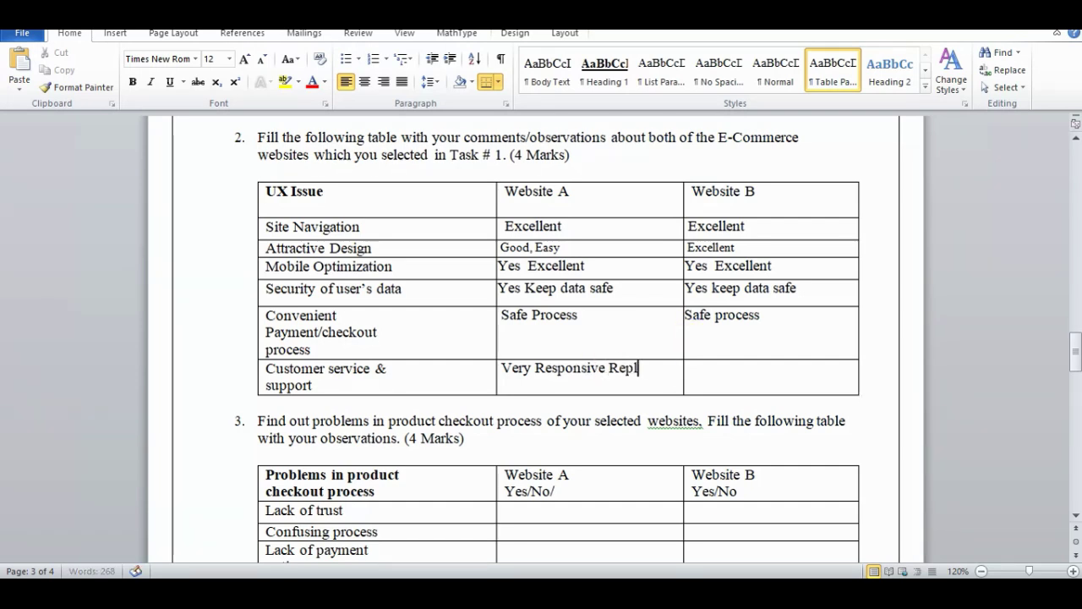
type("y with")
type("in")
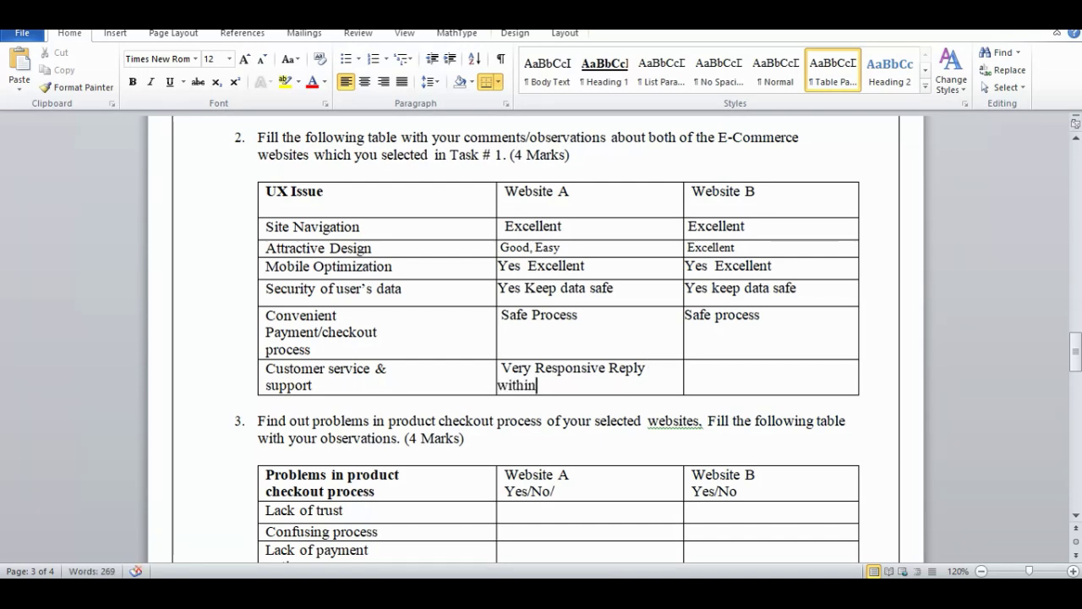
type(" so")
key("BackSpace")
key("BackSpace")
type("some m")
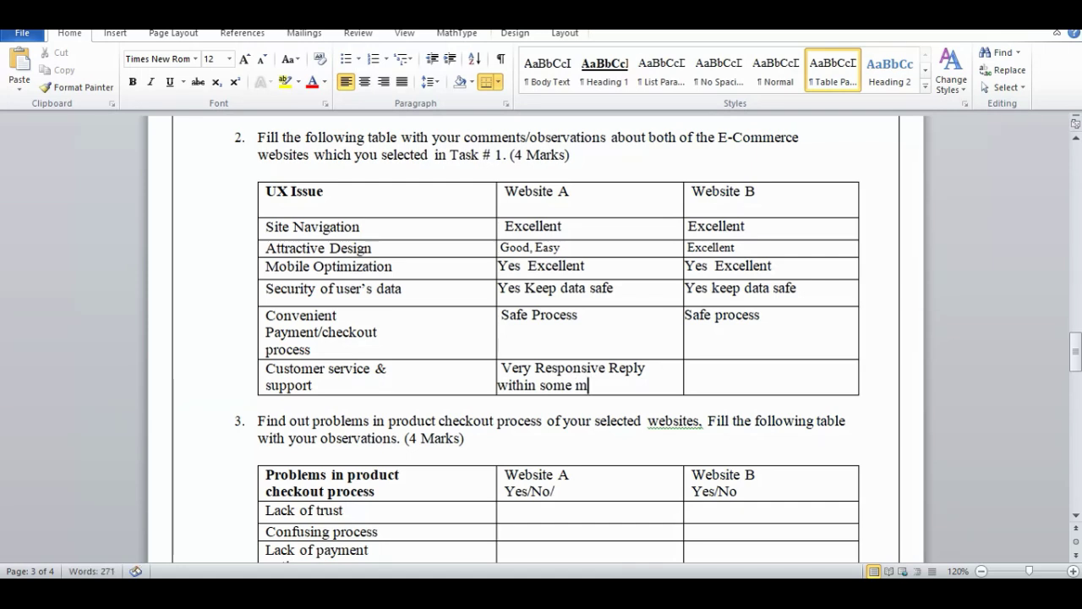
key("BackSpace")
type("m")
- Type Website B's customer service reply, correcting 'momemnt' to 'moment' via spelling suggestion
left_click(695, 380)
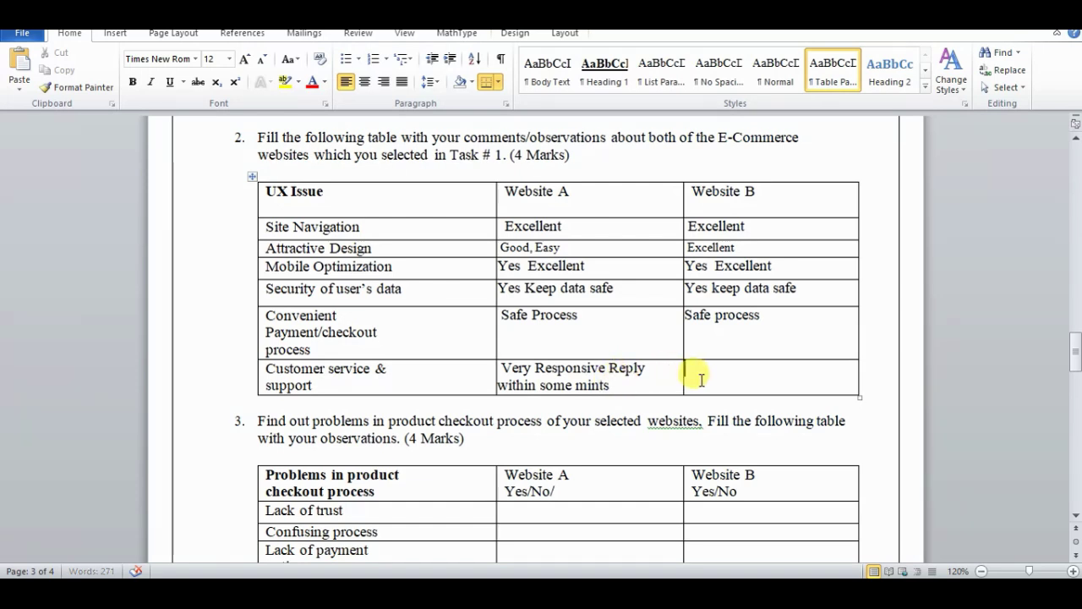
type("Same")
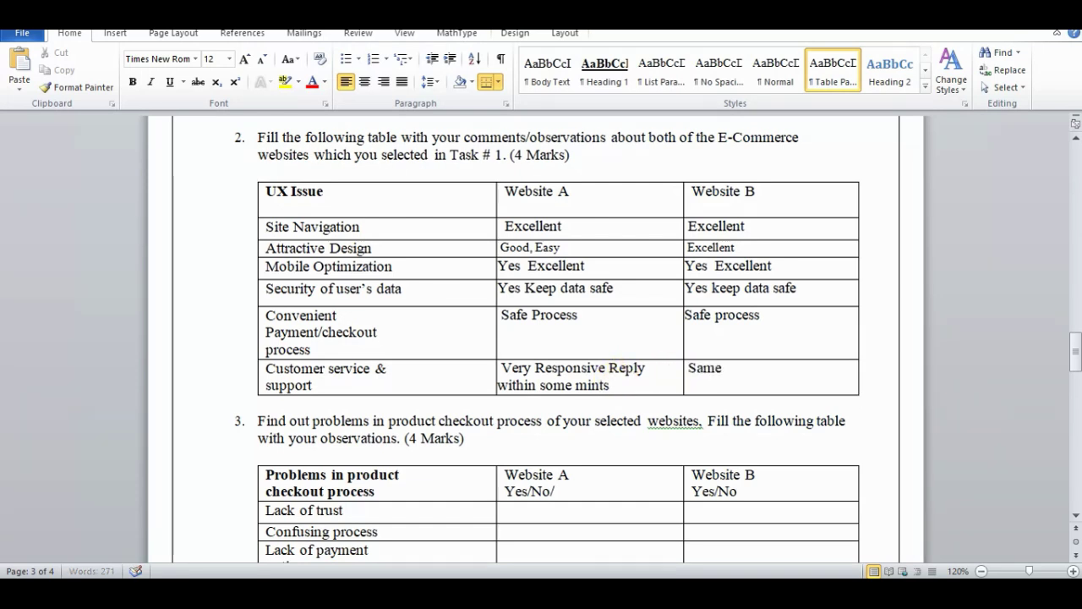
type(" very advance syste")
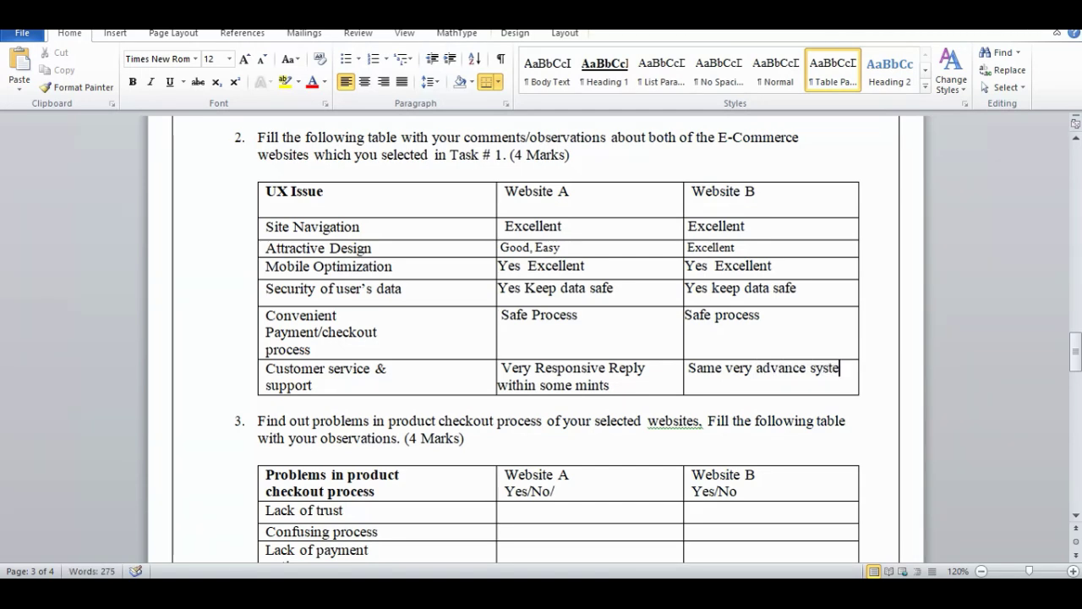
type("m")
type(" r")
type("eply within")
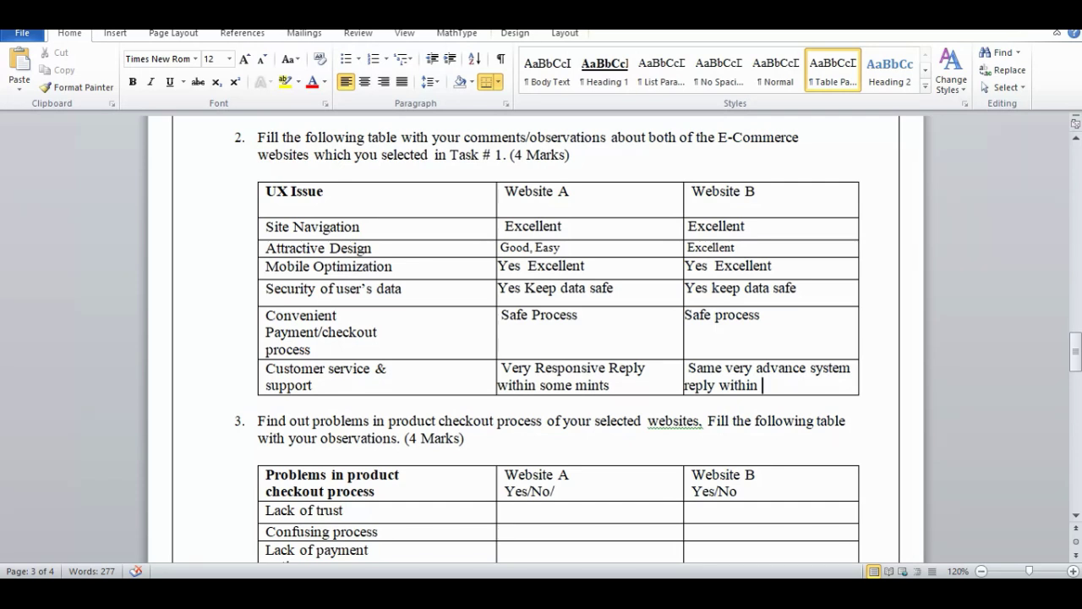
type("some ")
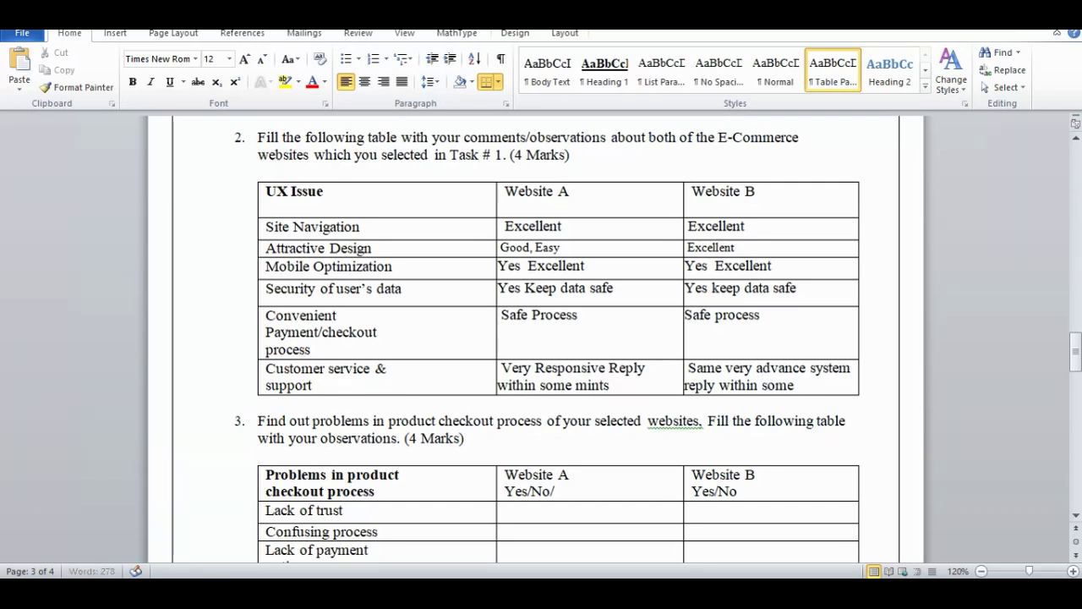
type("moo")
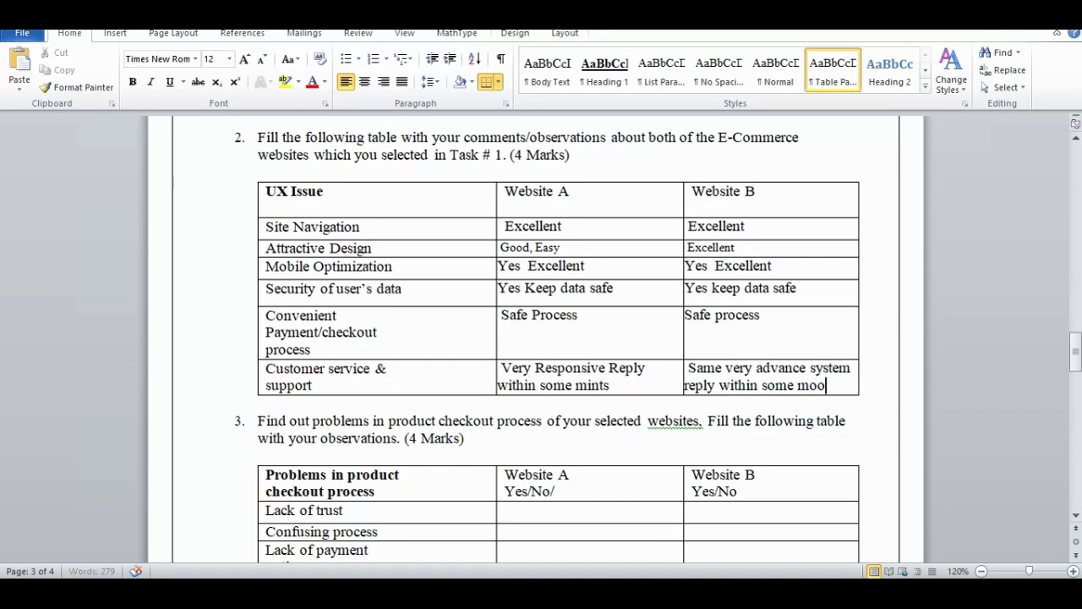
type("memnts")
key("BackSpace")
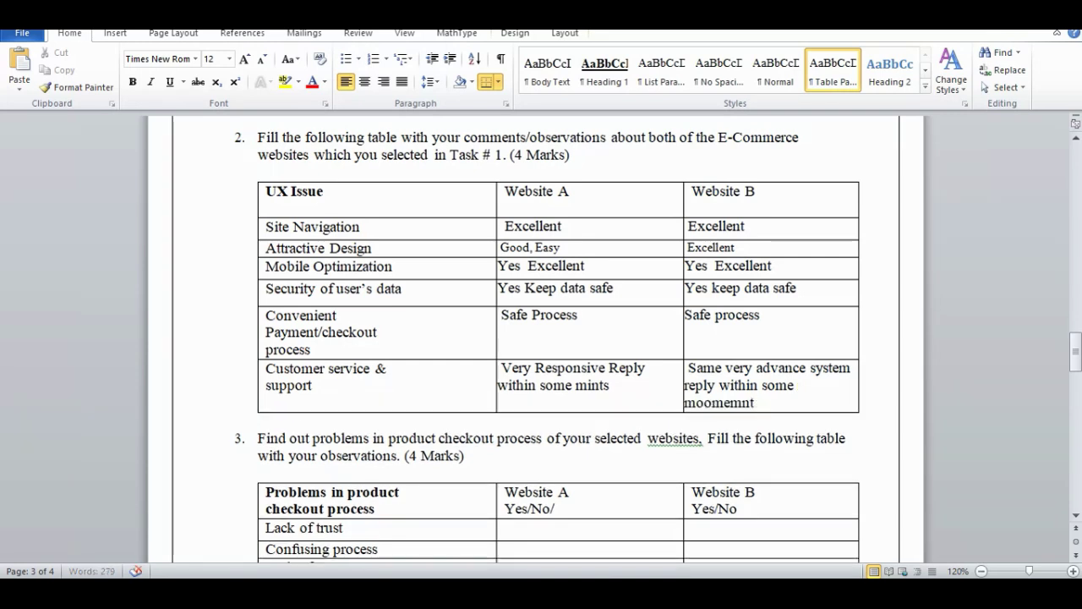
left_click(708, 402)
key("BackSpace")
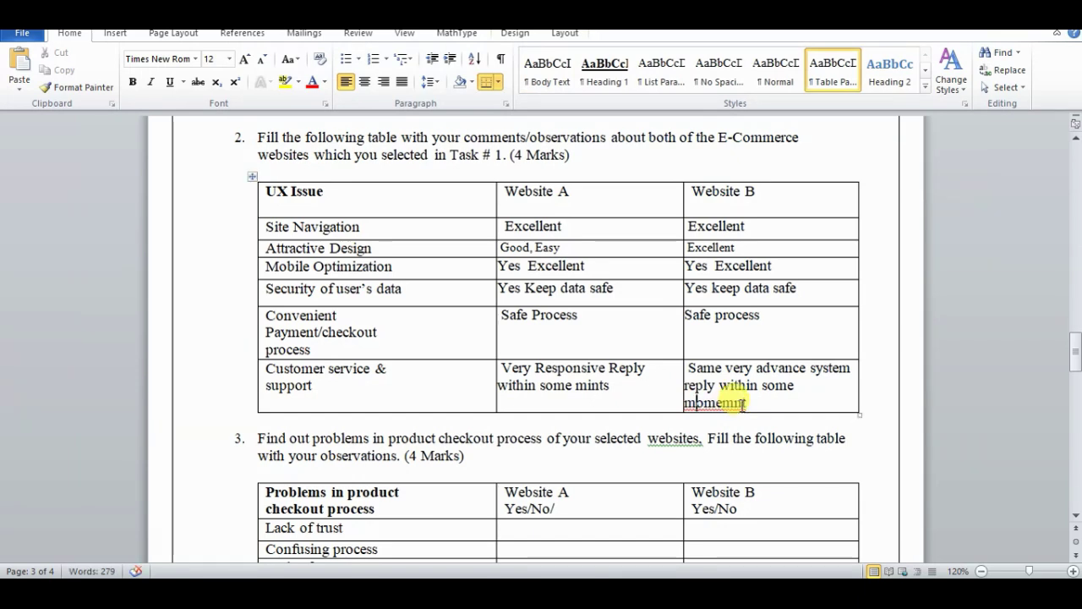
right_click(742, 404)
left_click(792, 175)
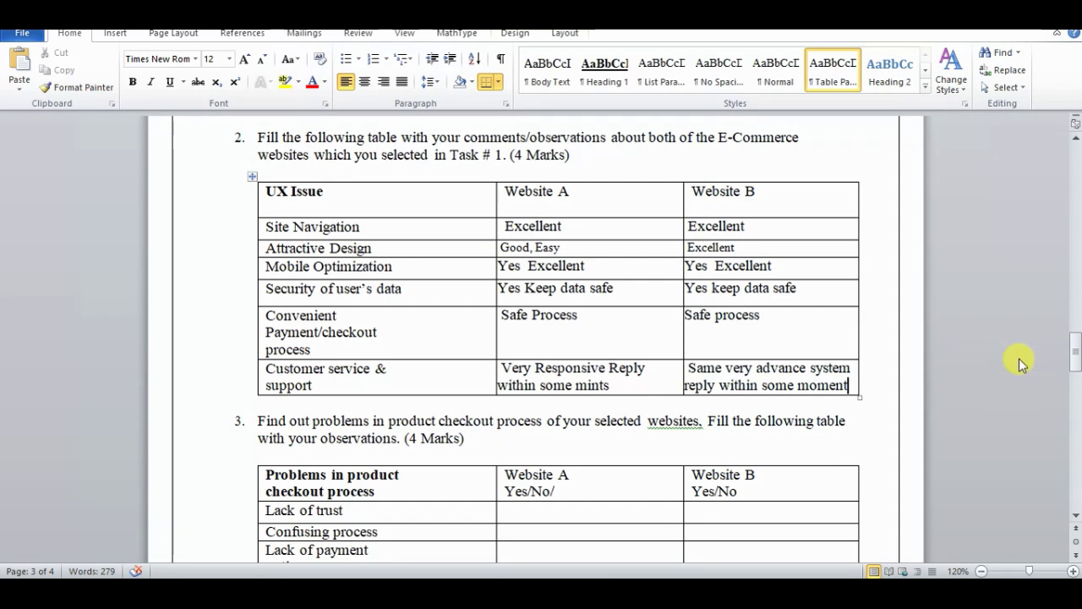
left_click_drag(1076, 353, 1076, 377)
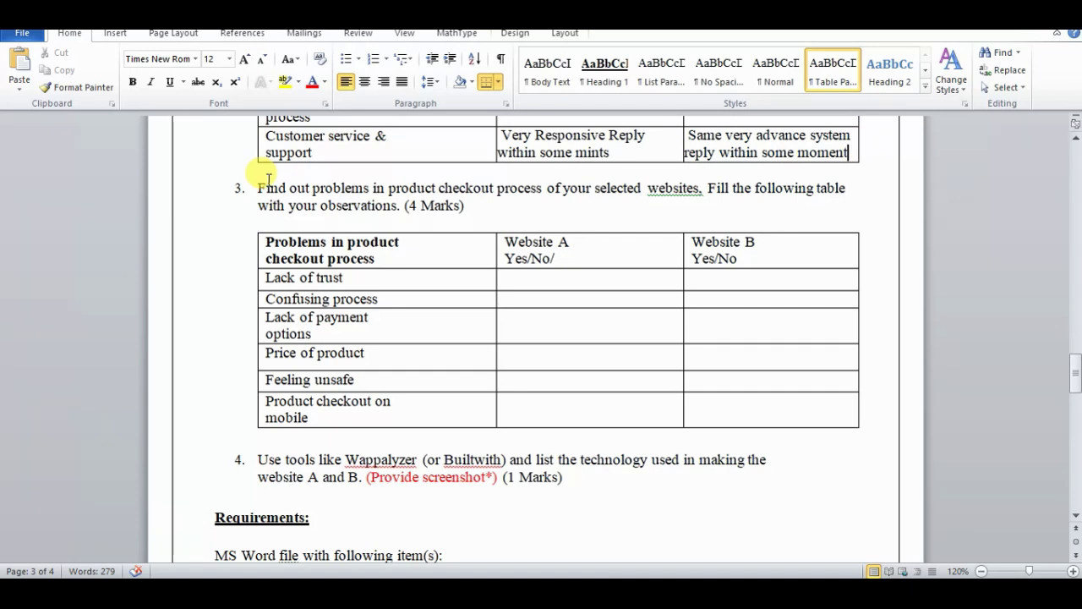
- Answer No for both websites in the Lack of trust row
mouse_move(257, 188)
left_mouse_down()
mouse_move(366, 188)
mouse_move(463, 206)
left_mouse_up()
left_click(467, 205)
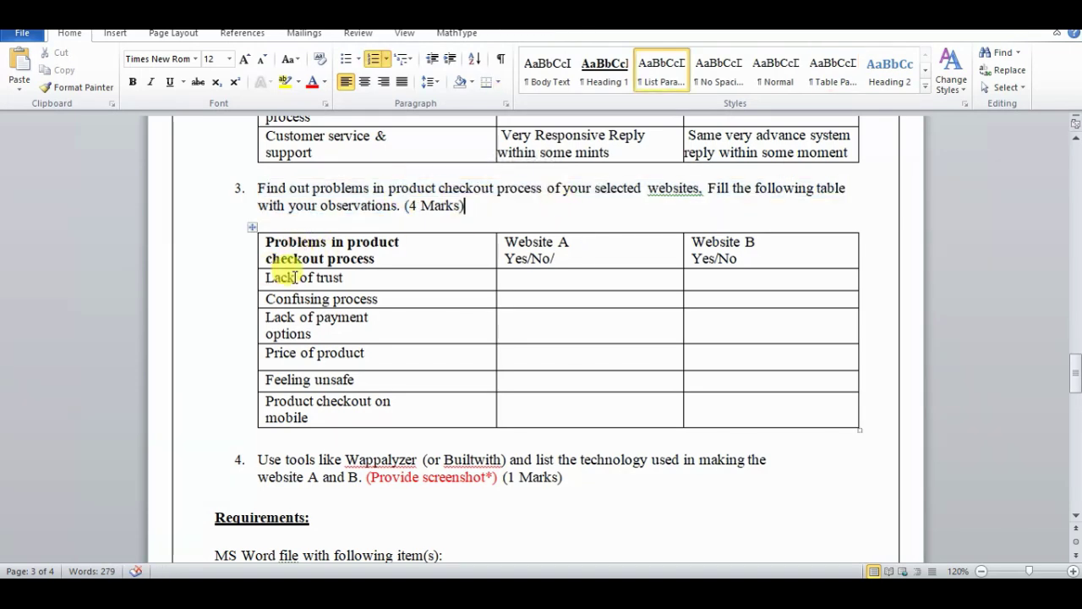
left_click(542, 284)
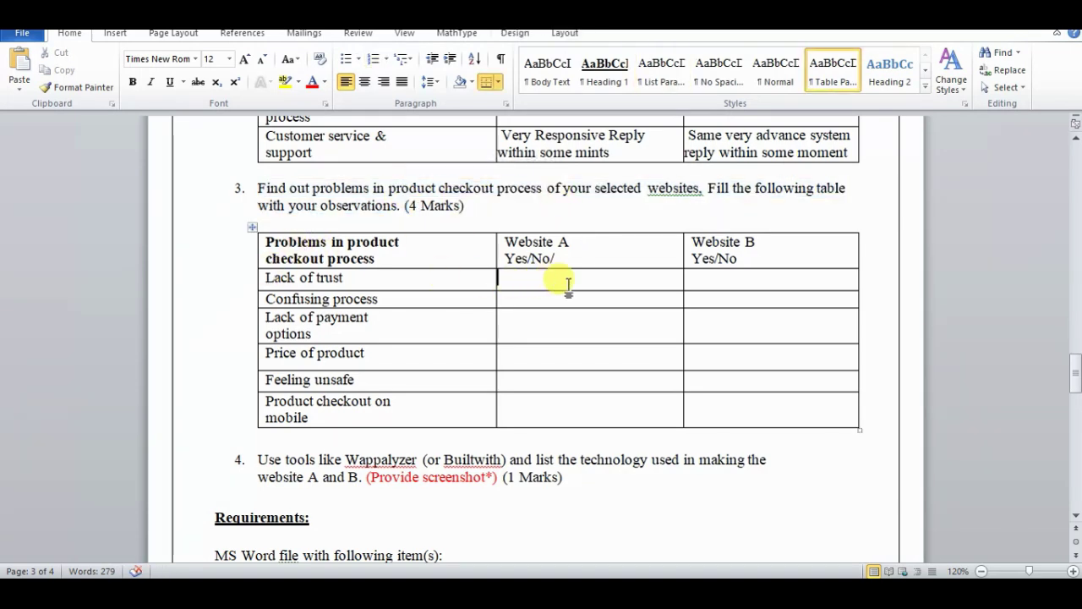
type("No")
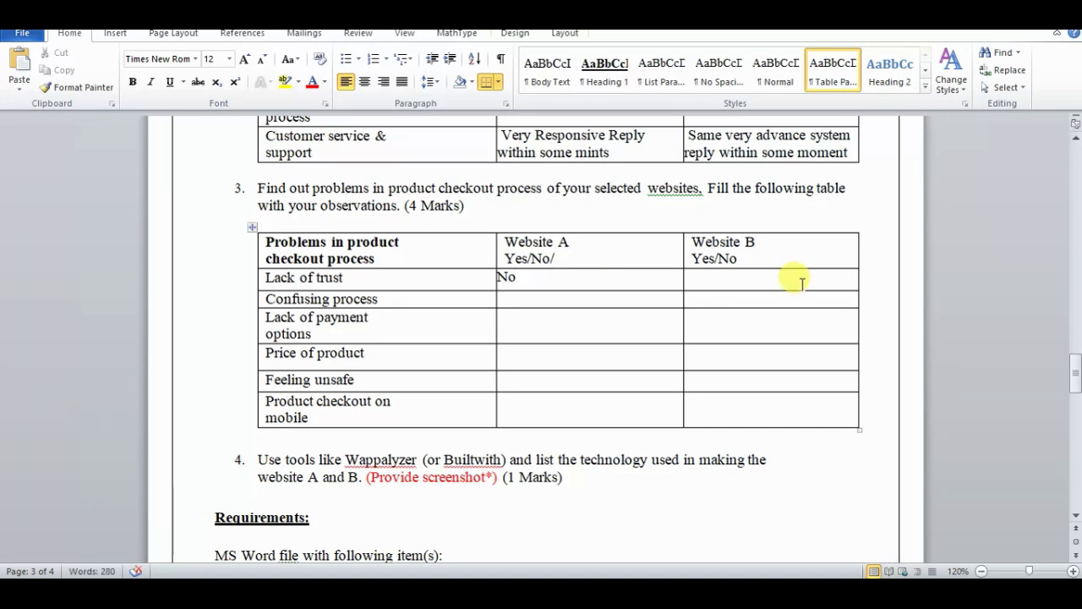
left_click(733, 282)
type("NO")
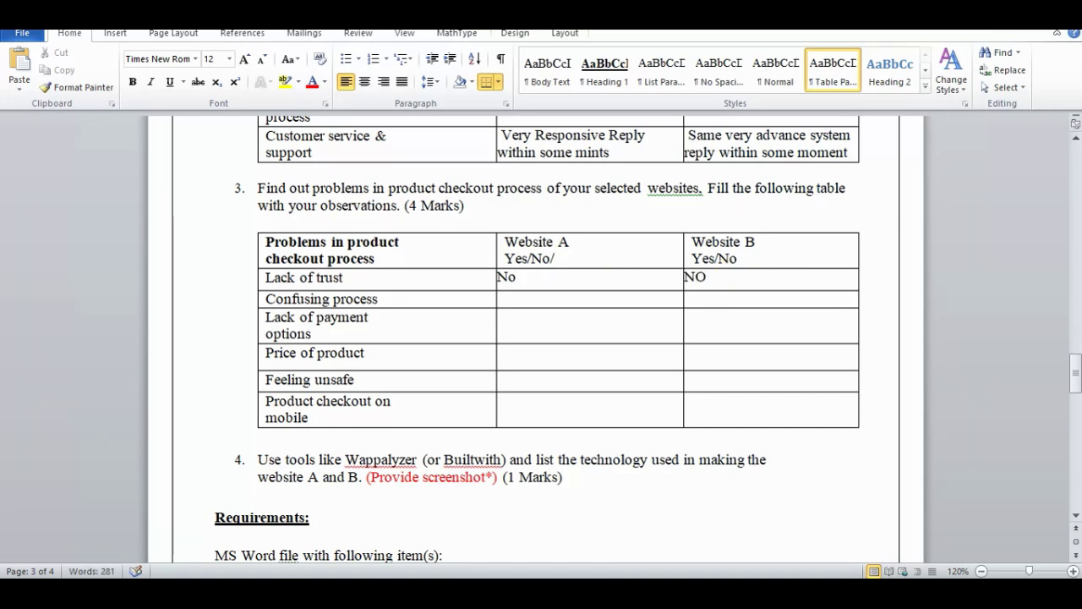
- Answer Confusing process No/Yes and Lack of payment options No/No
left_click(508, 296)
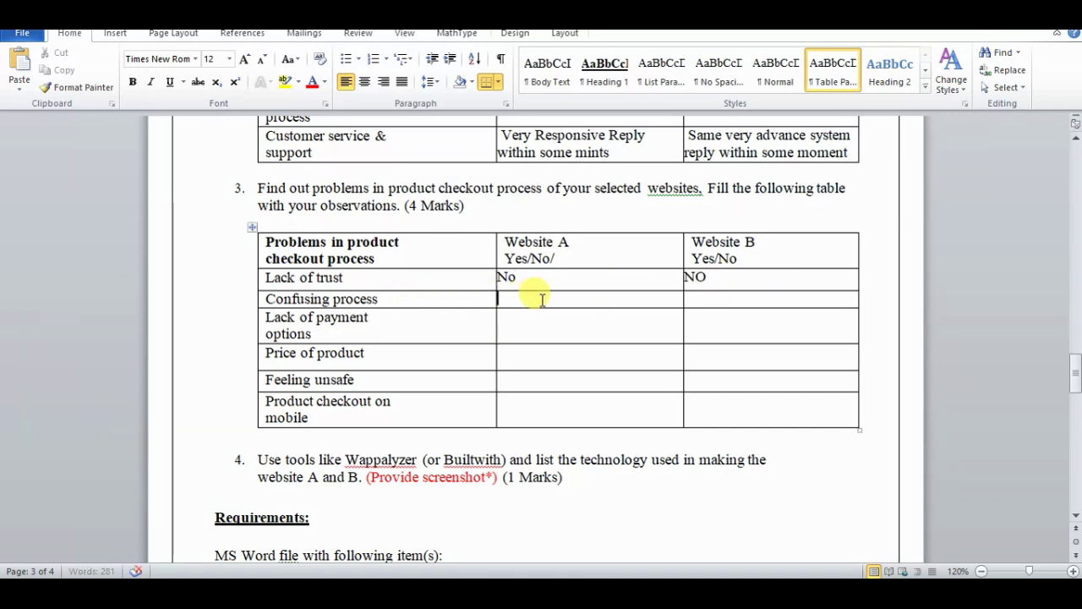
type("noNo")
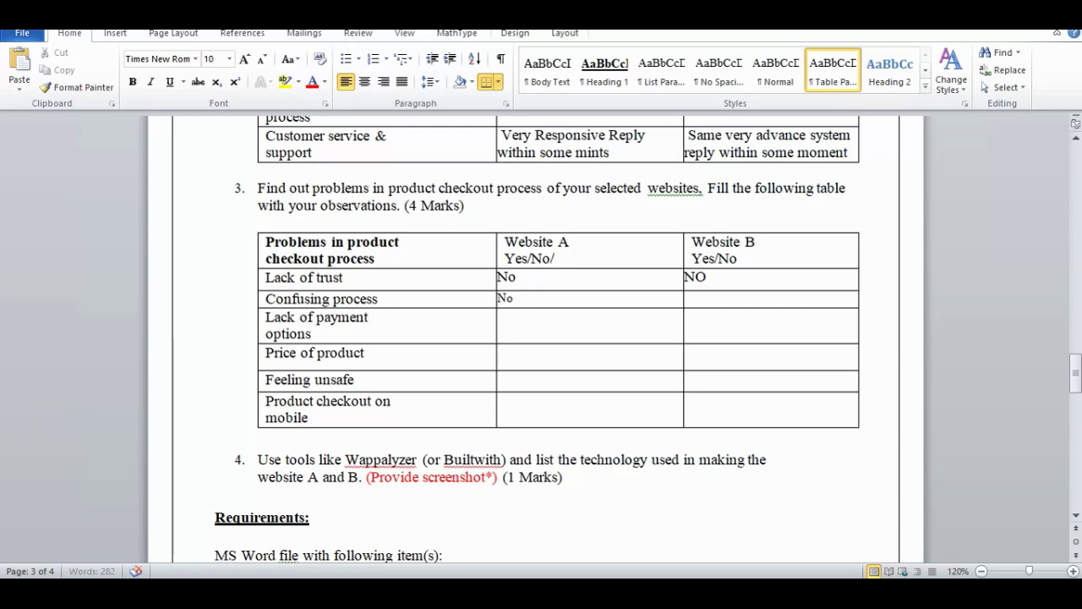
left_click(701, 297)
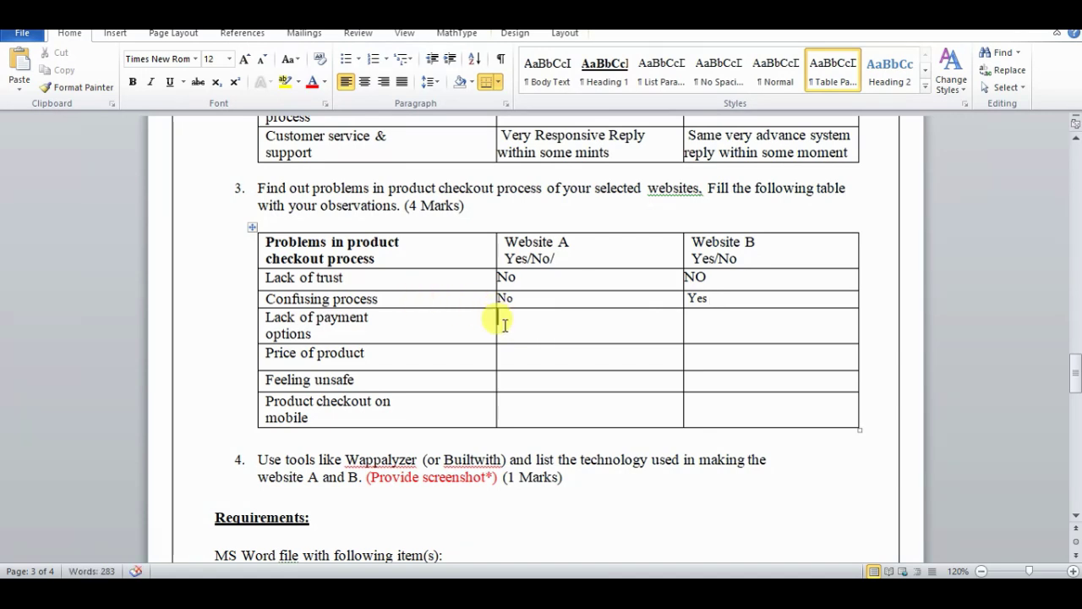
left_click(505, 325)
type("No")
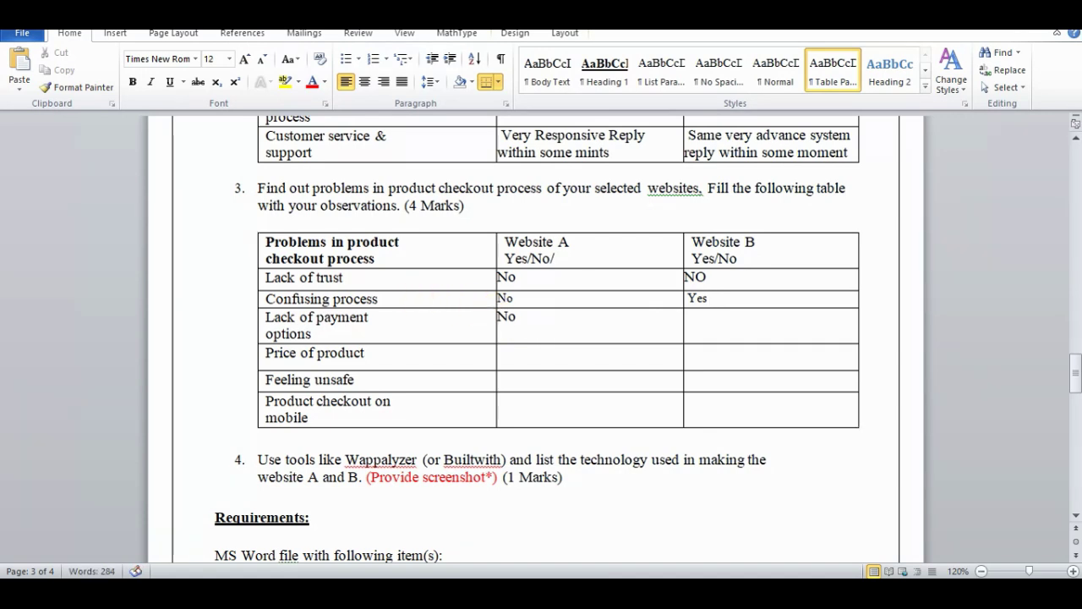
left_click(714, 315)
type("Nio")
key("BackSpace")
key("BackSpace")
type("o")
left_click(530, 359)
left_click_drag(269, 353, 387, 358)
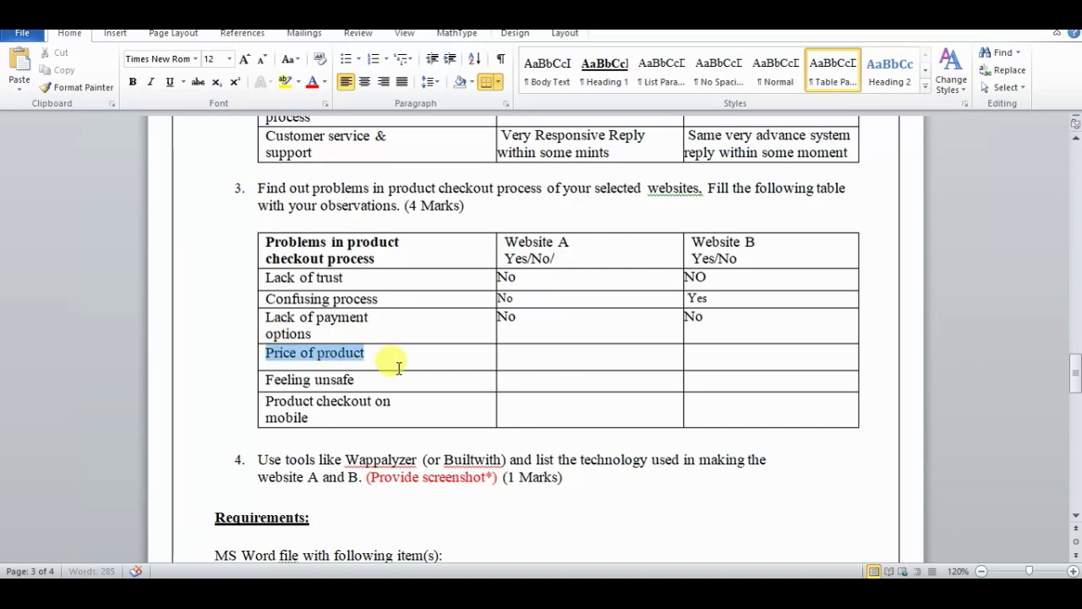
left_click(423, 359)
left_click(536, 360)
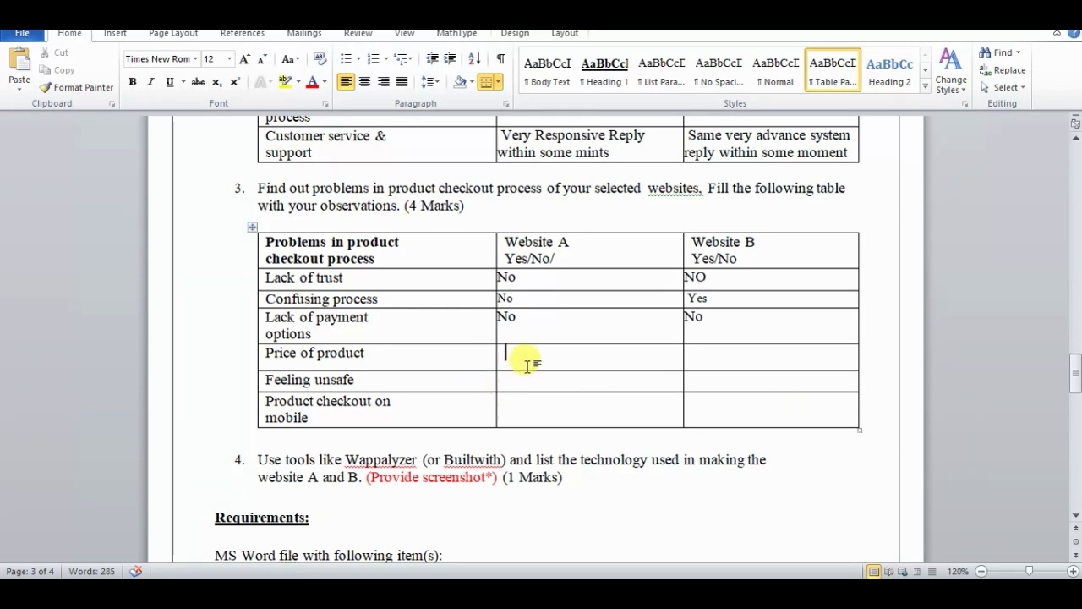
- Fill the Price of product row for both websites, pasting 'affordable' for Website A
type("affordable")
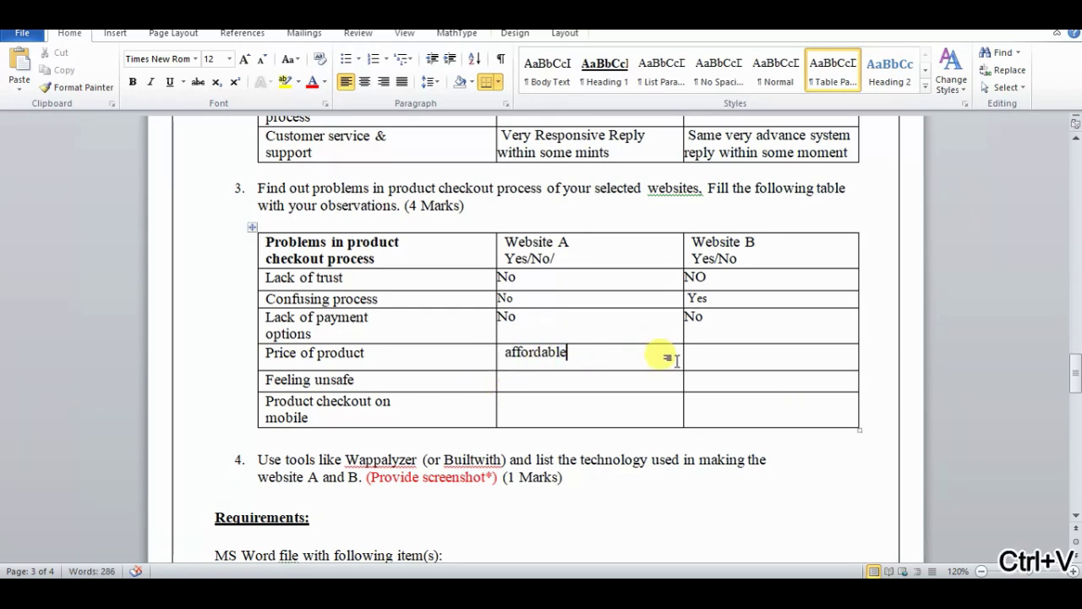
type("/")
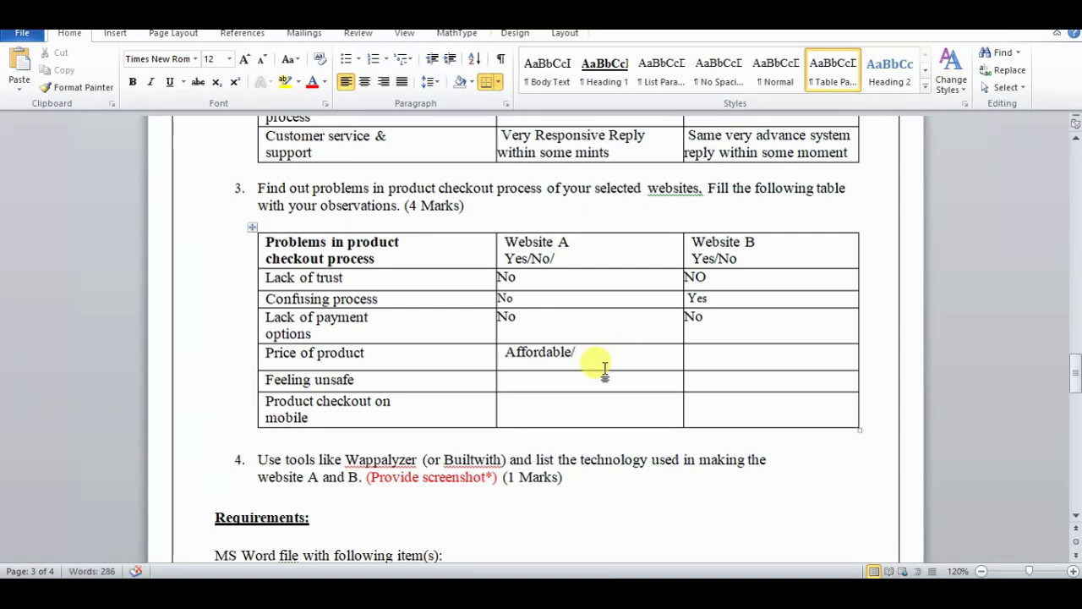
left_click(701, 352)
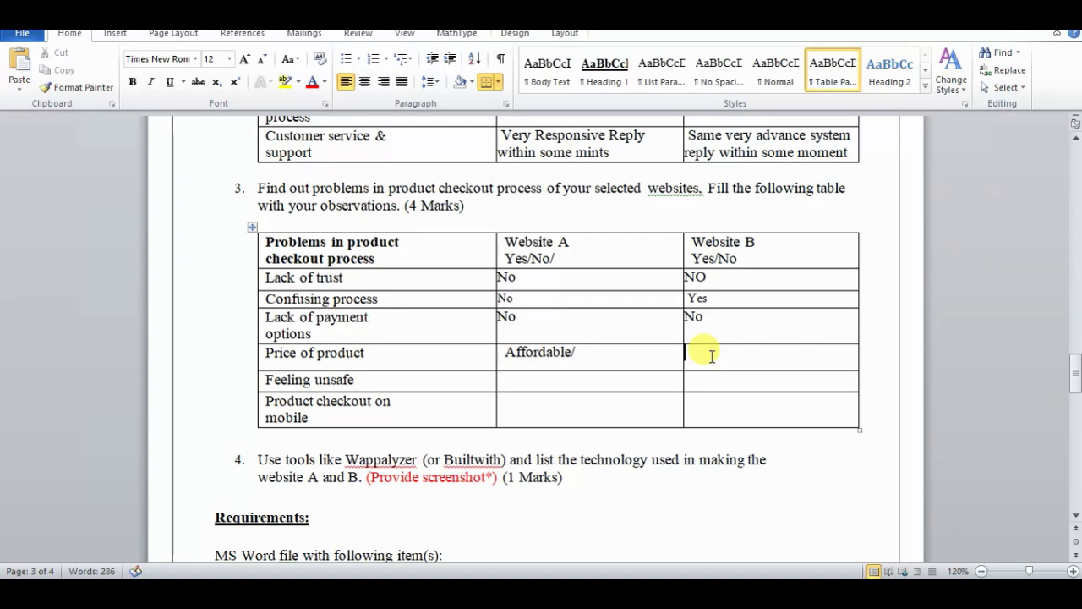
type("expen")
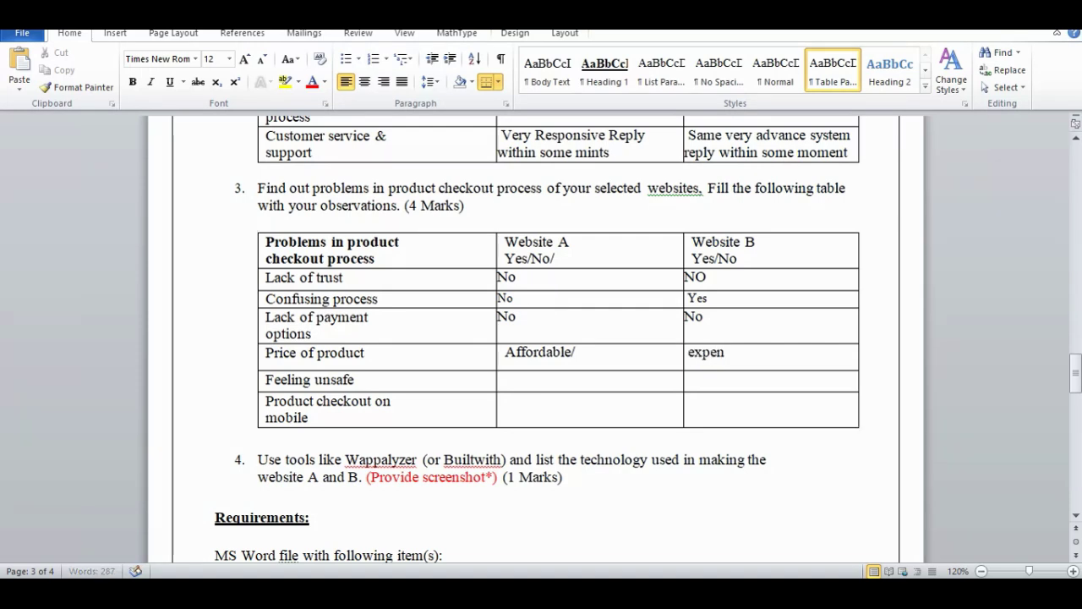
type("sive")
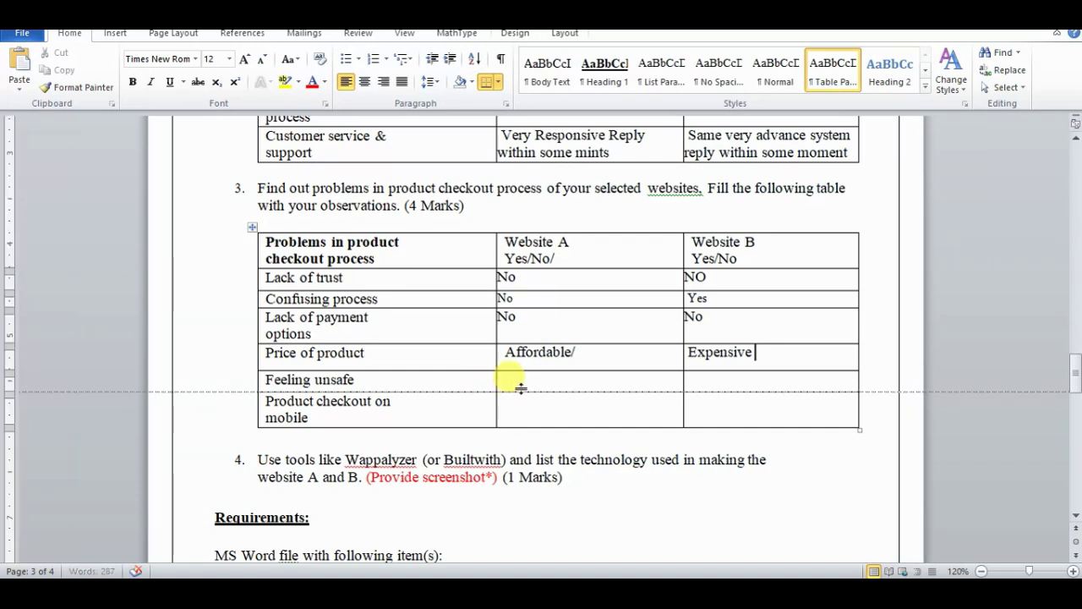
- Answer No for Website A in the Feeling unsafe row and fill Website B's cell
left_click(522, 382)
type("N")
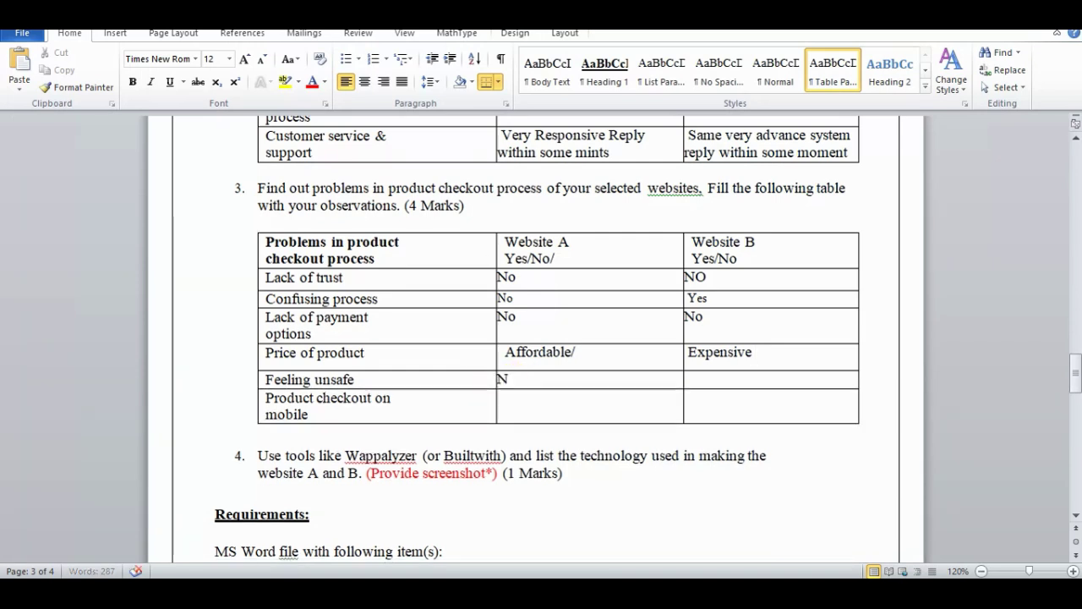
type("io")
key("BackSpace")
key("BackSpace")
type("o")
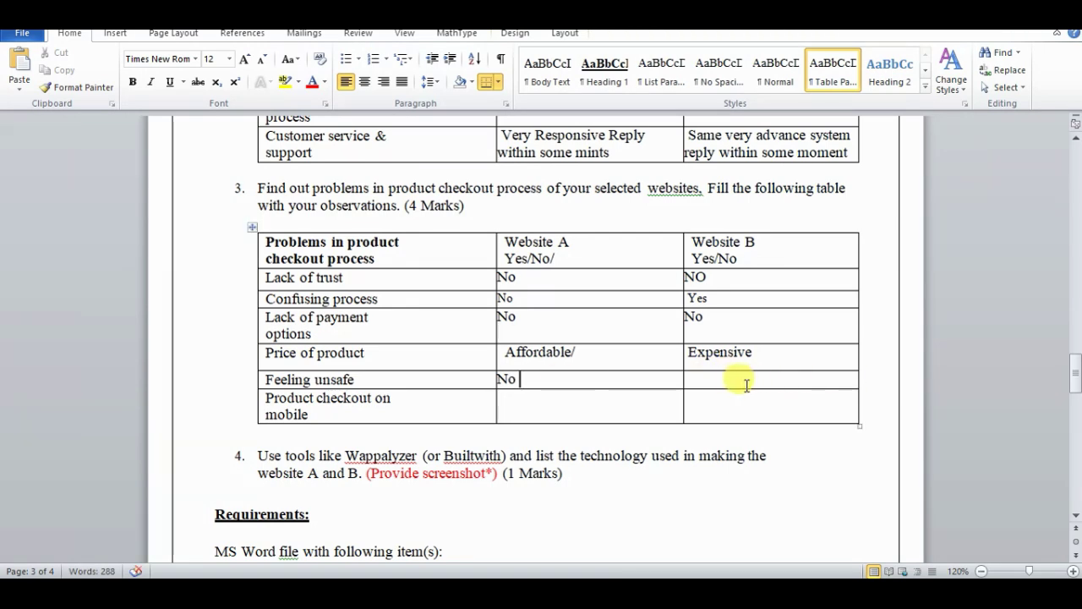
left_click_drag(730, 389, 731, 396)
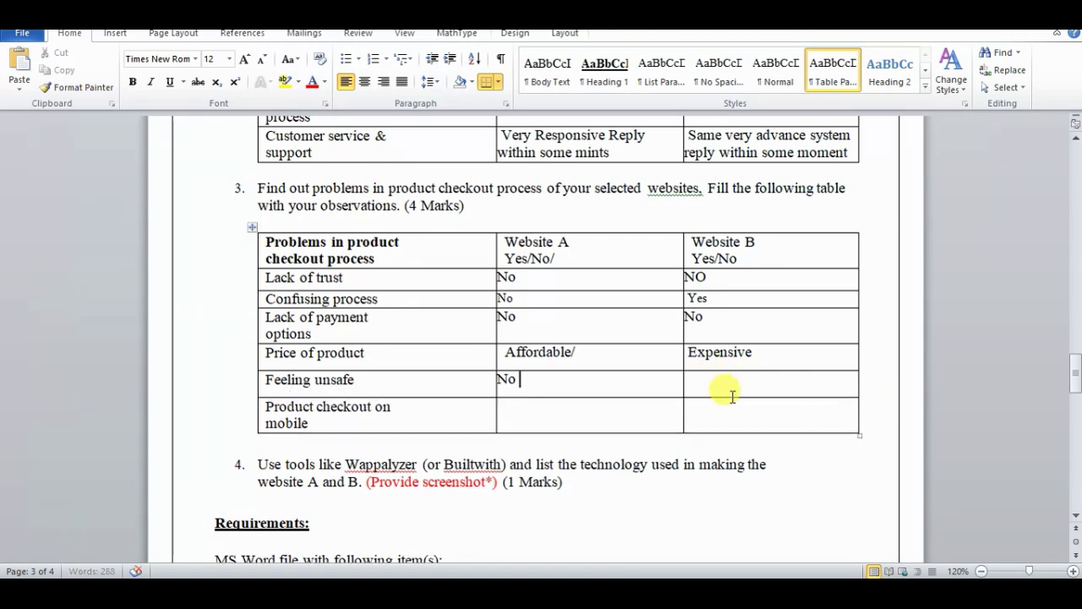
left_click(730, 383)
type("ni")
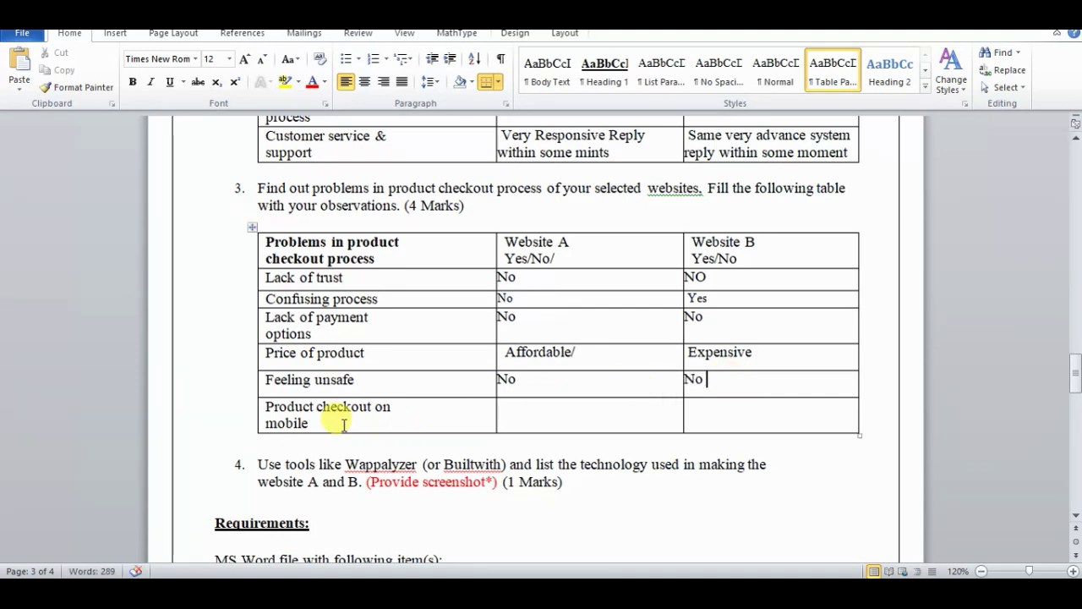
- Enter 'Yes ( we can )' and 'Yes we can' in the Product checkout on mobile row
left_click(542, 413)
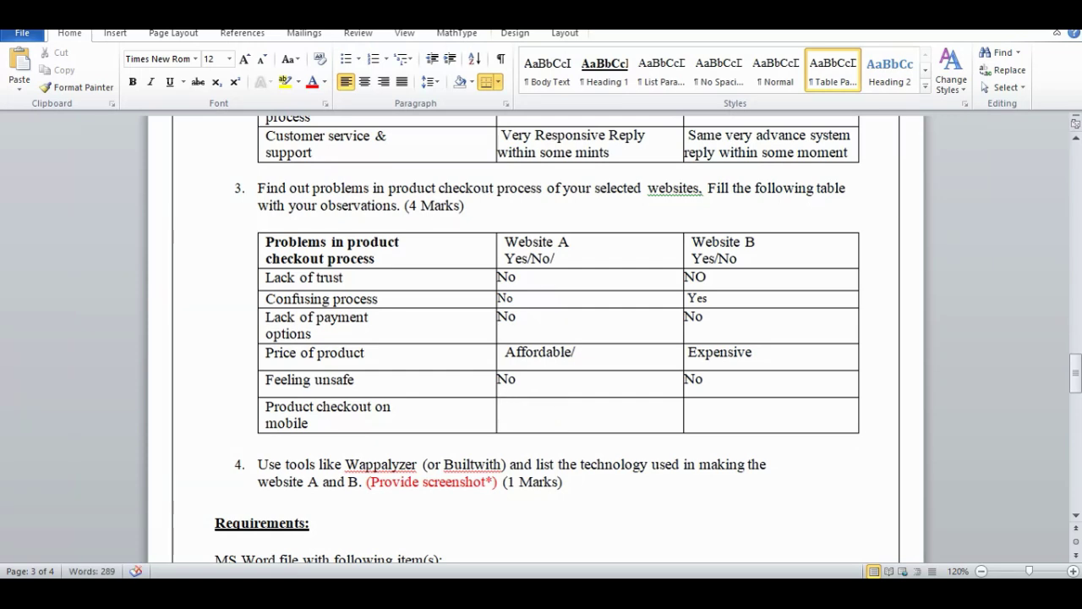
type("yes")
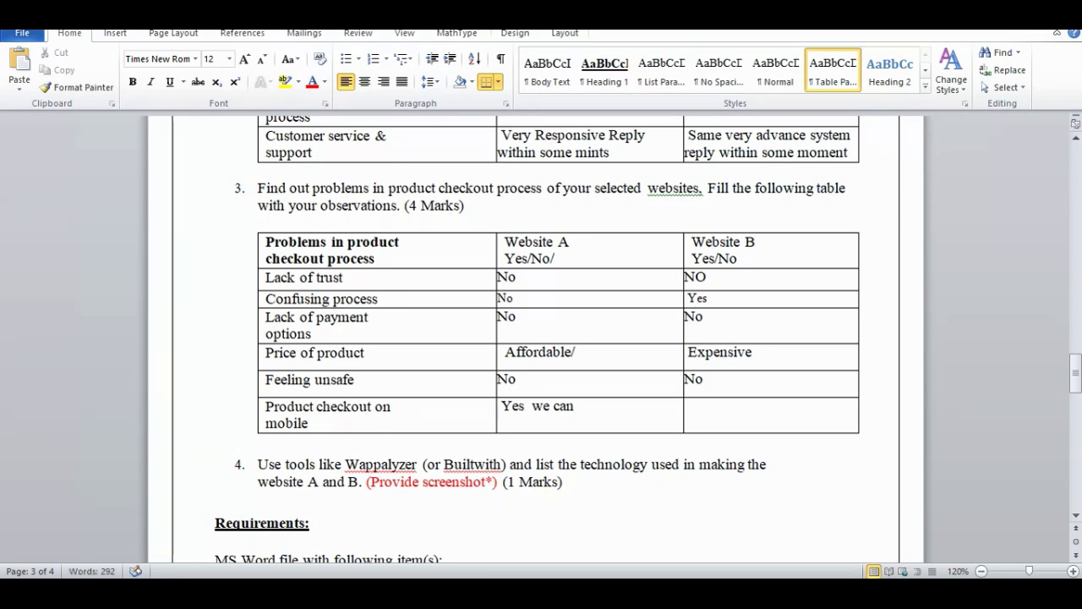
left_click(530, 406)
type("(")
left_click(550, 406)
key("End")
type(")")
left_click(706, 415)
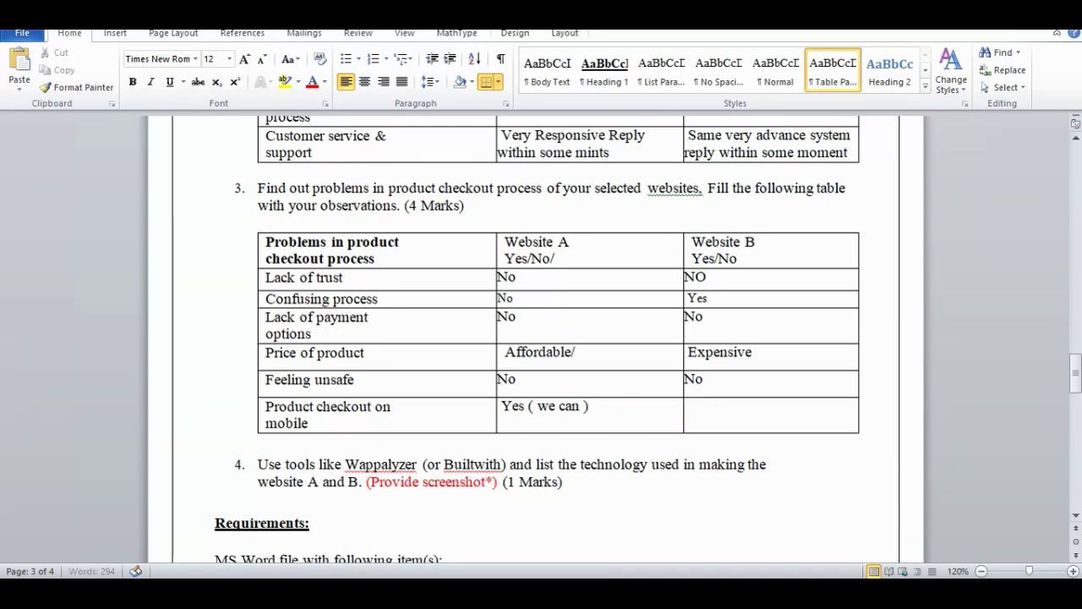
type("Yes  ")
type("we can")
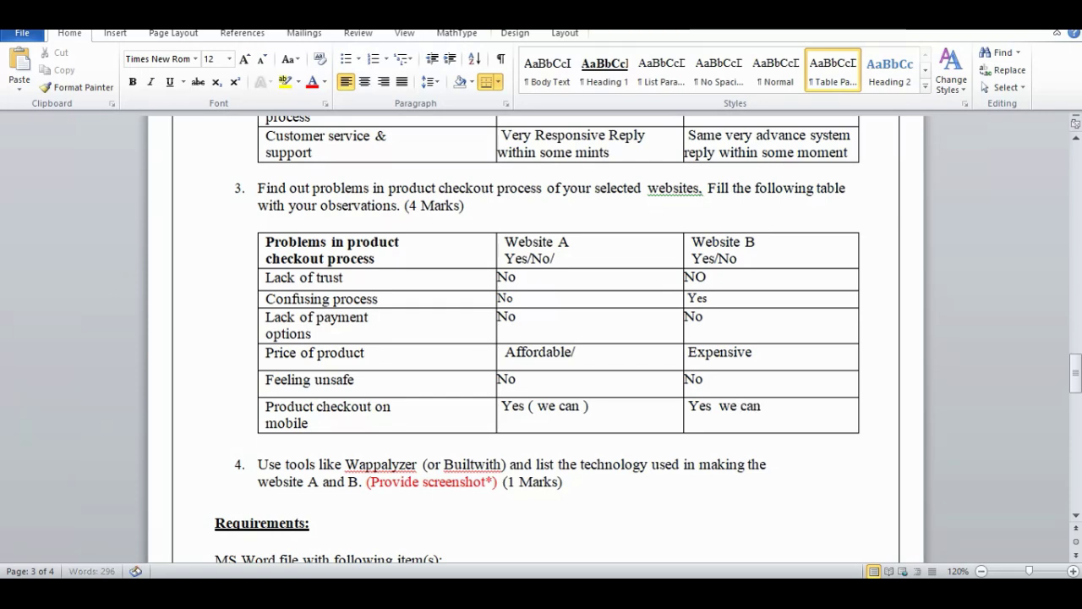
left_click_drag(1075, 372, 1074, 385)
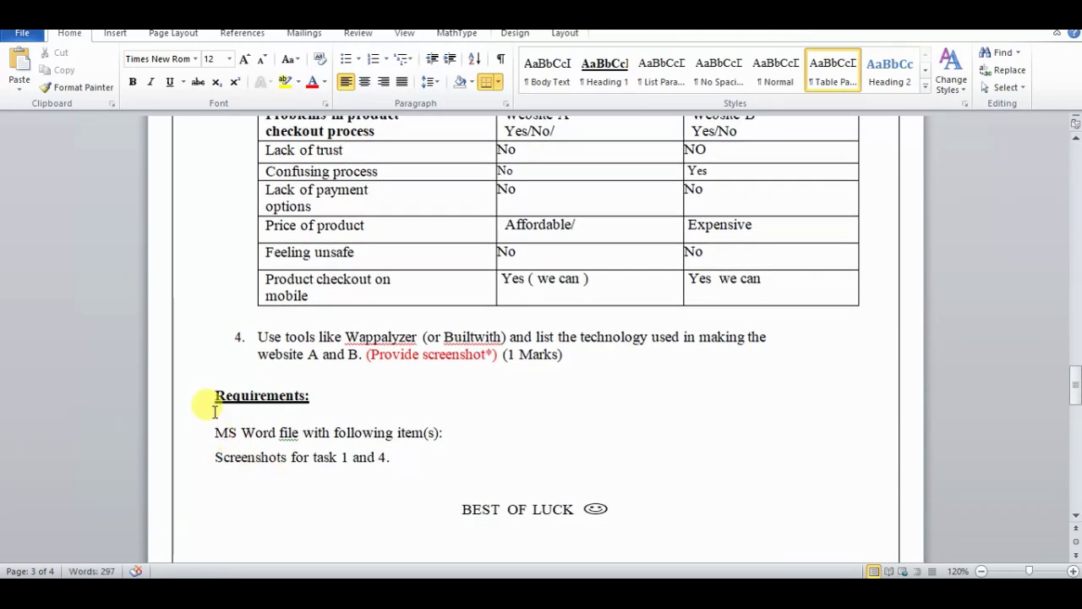
- Delete the Requirements section through BEST OF LUCK and copy the word Wappalyzer
left_click_drag(214, 404, 643, 509)
key("Delete")
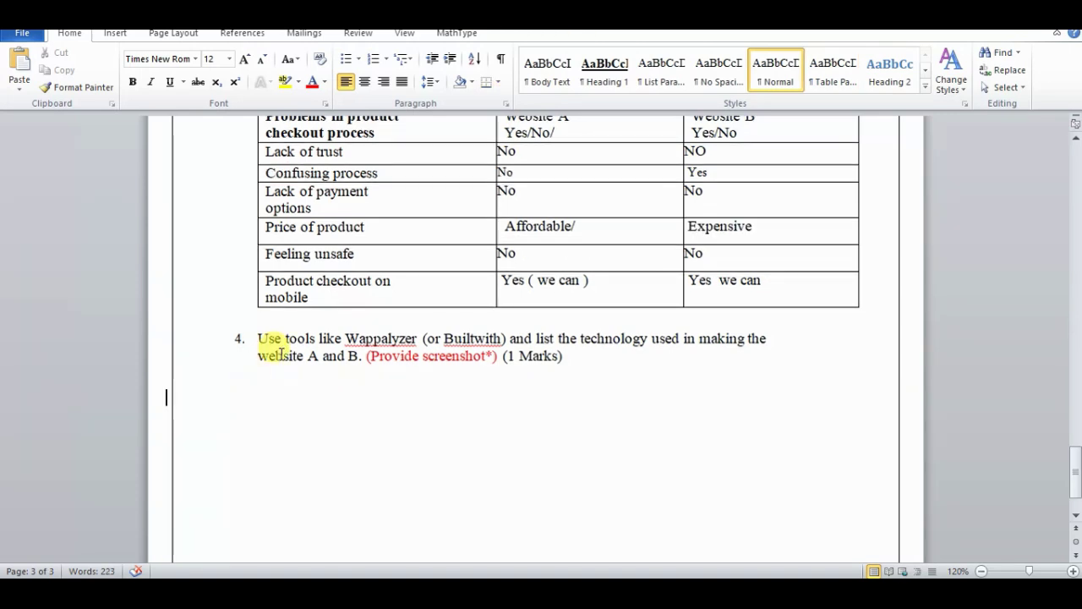
left_click_drag(345, 339, 413, 338)
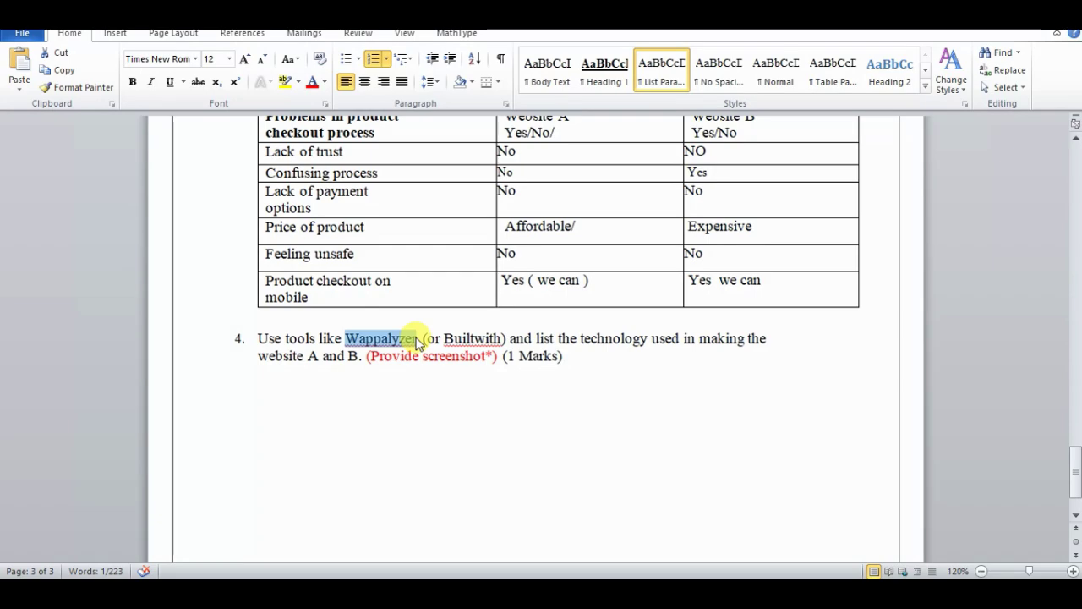
key("ctrl+c")
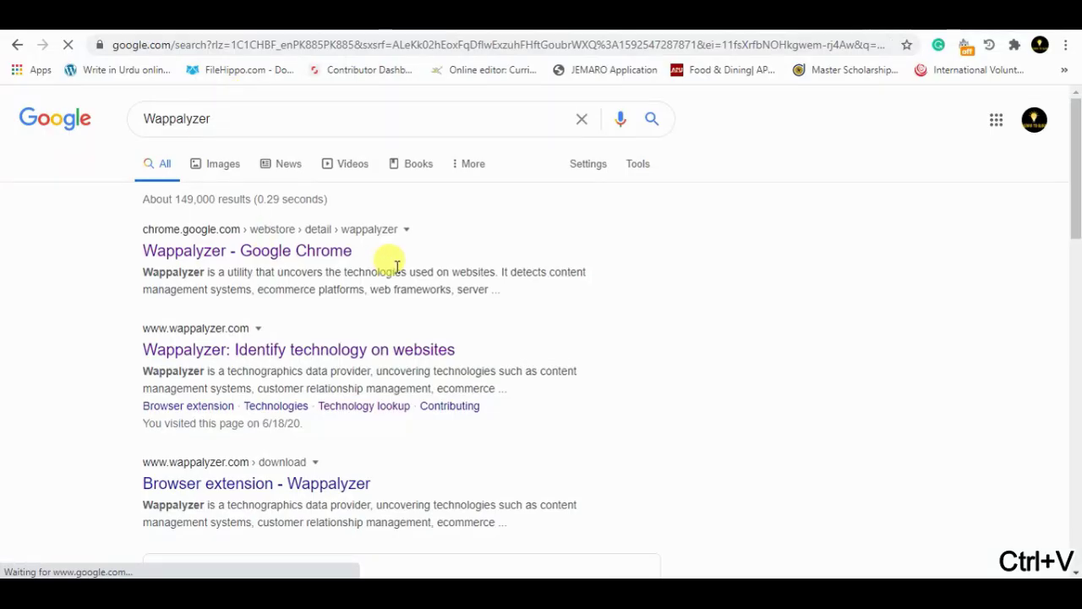
left_click(267, 354)
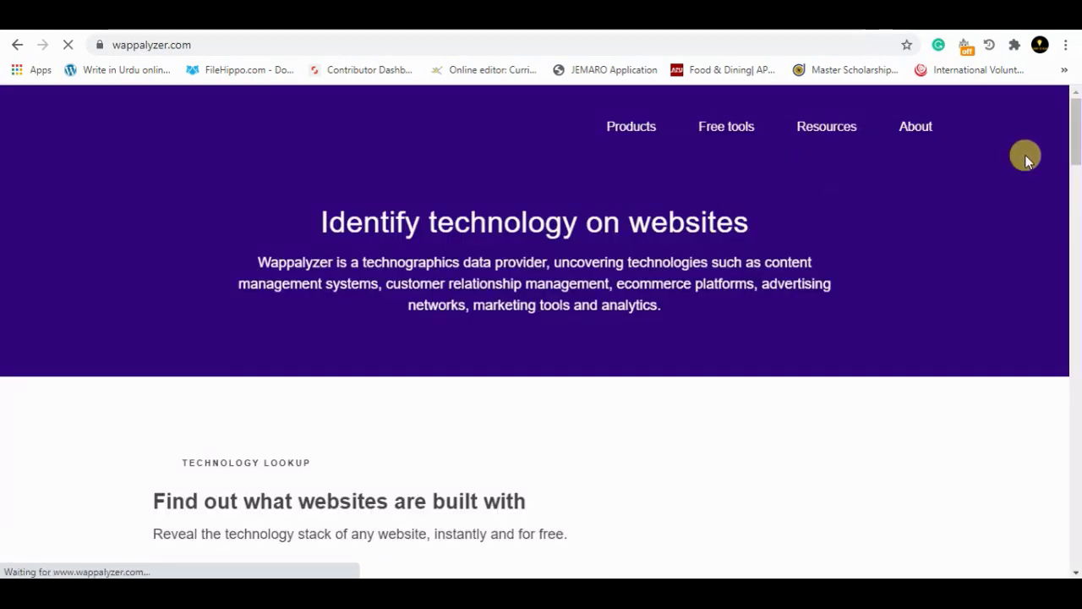
left_click_drag(1075, 150, 1074, 172)
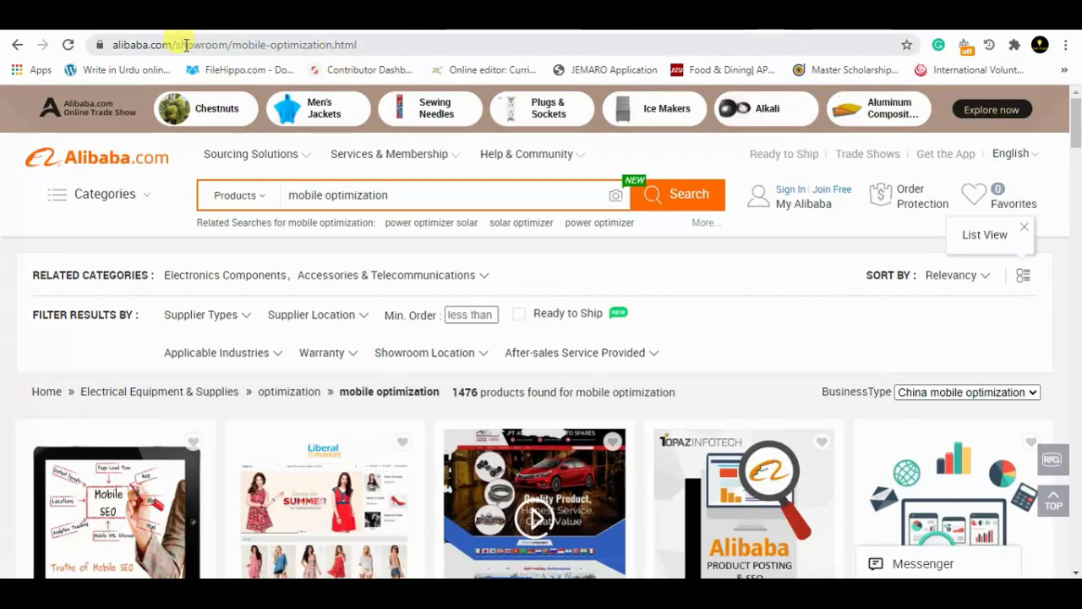
left_click_drag(175, 44, 364, 44)
key("BackSpace")
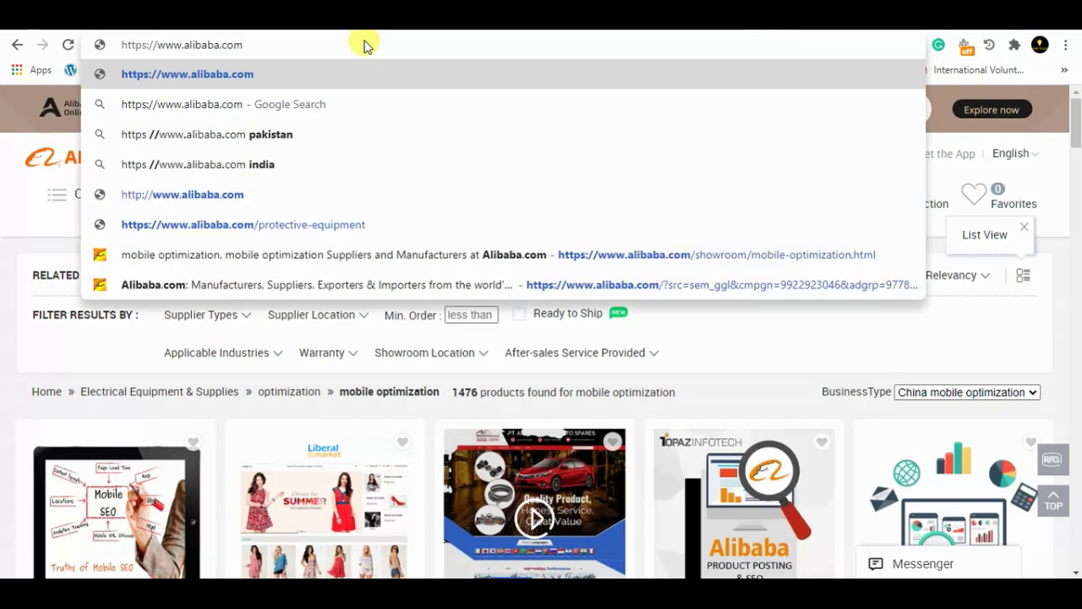
key("ctrl+a")
key("ctrl+c")
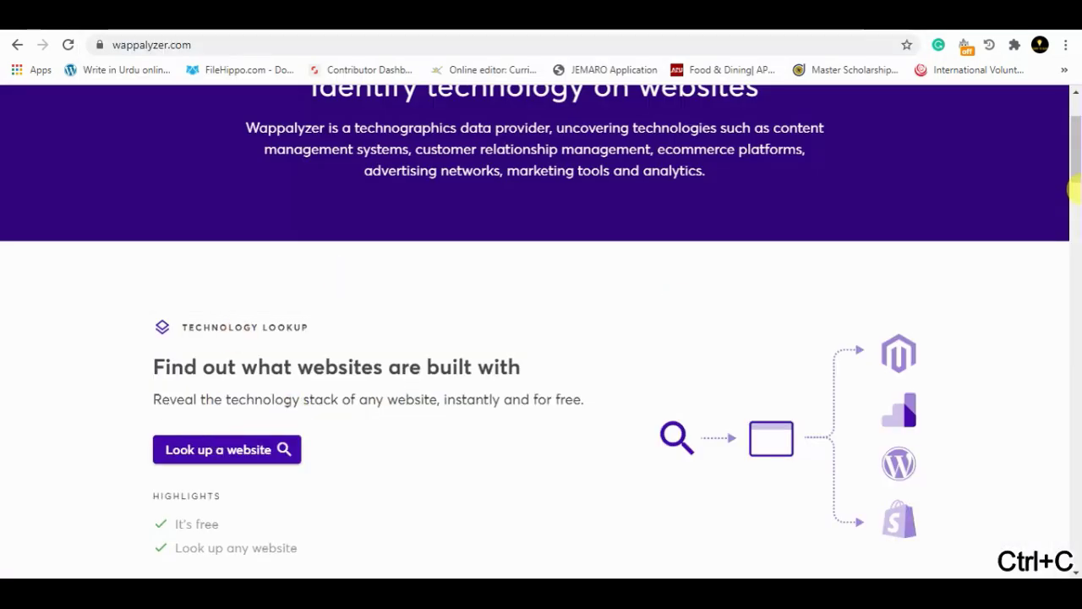
scroll(1071, 182, "down", 1)
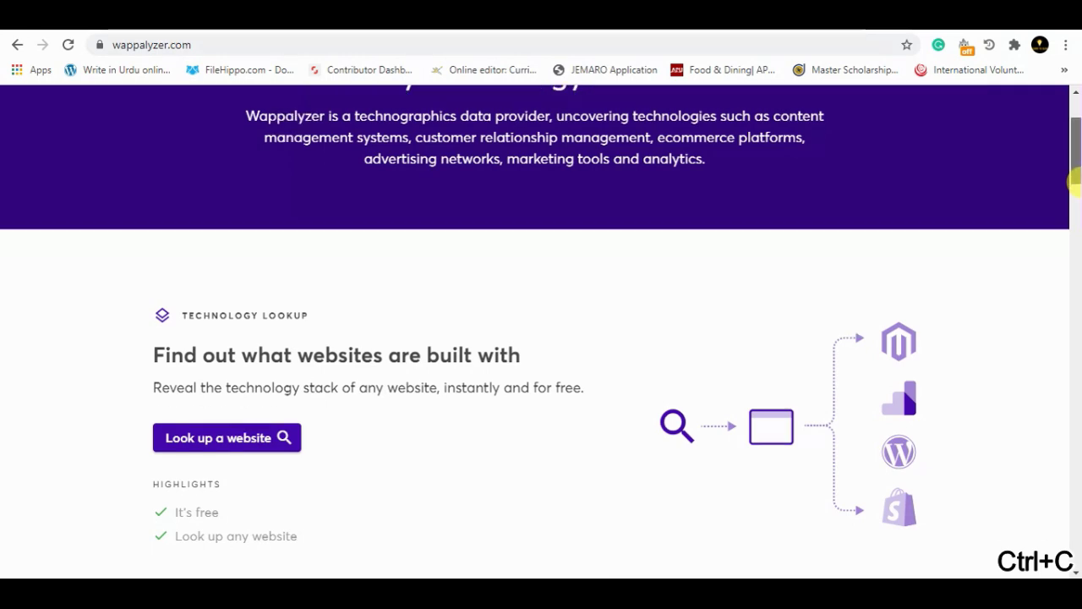
scroll(217, 232, "down", 2)
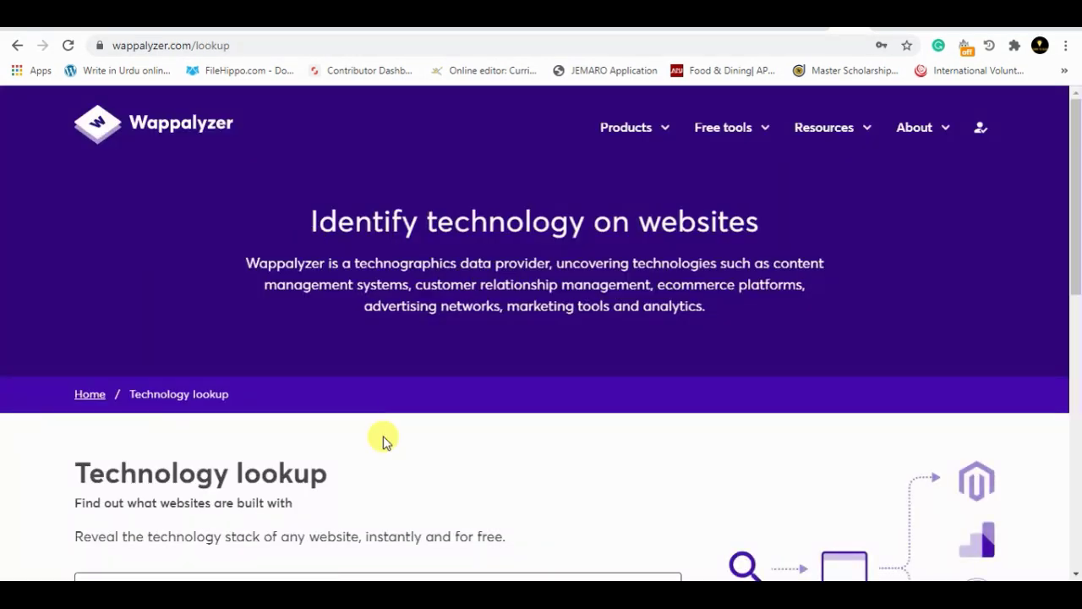
left_click_drag(1073, 208, 1072, 307)
left_click(324, 484)
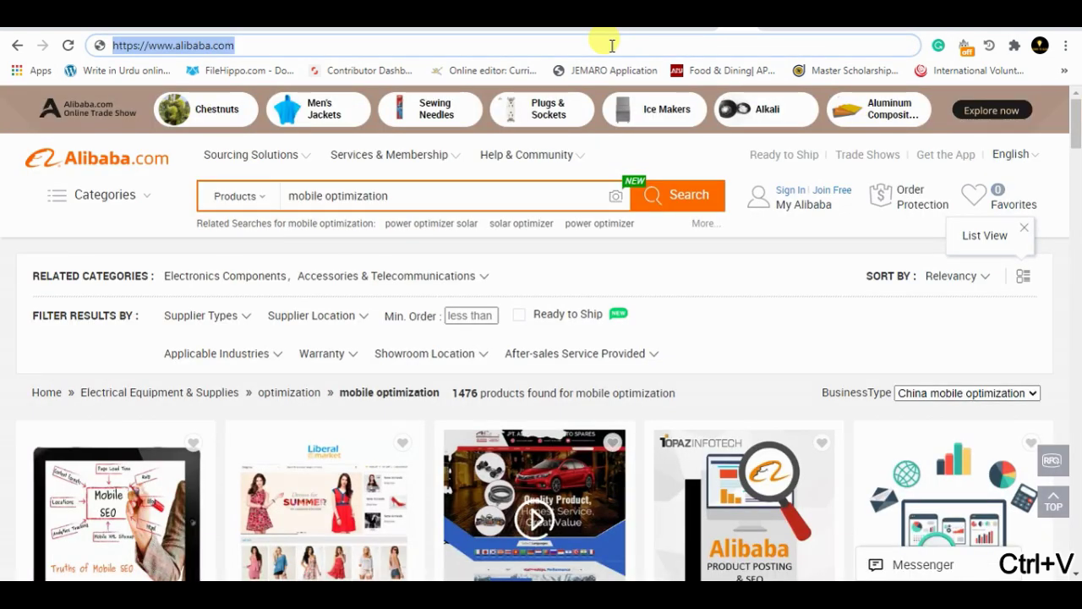
key("ctrl+c")
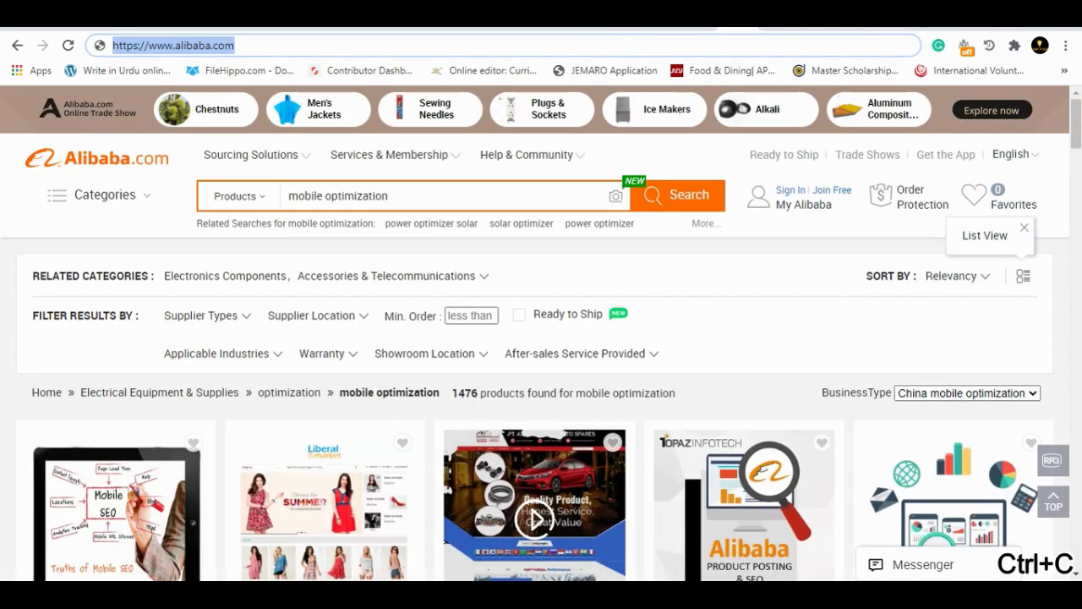
key("ctrl+v")
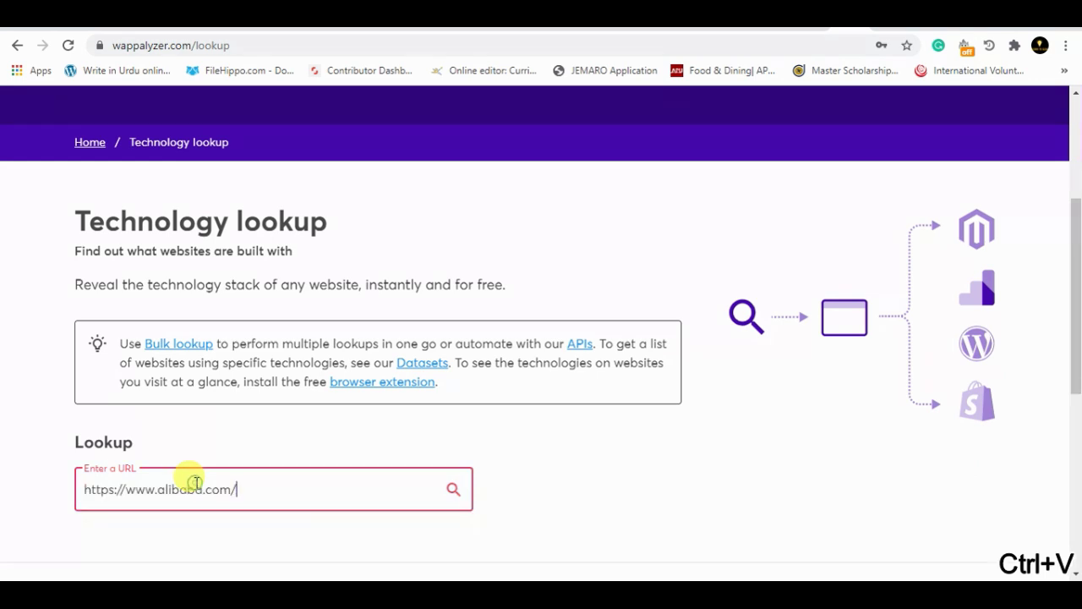
left_click(453, 490)
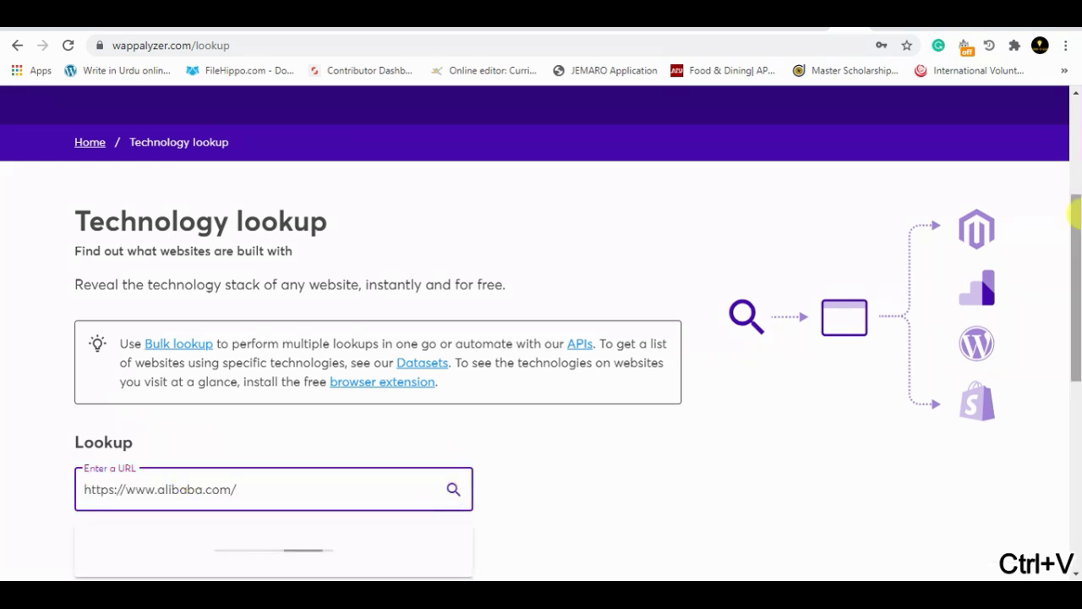
left_click_drag(1074, 216, 1074, 345)
- Snip the list of 8 identified technologies and return to the Word document
key("super+shift+s")
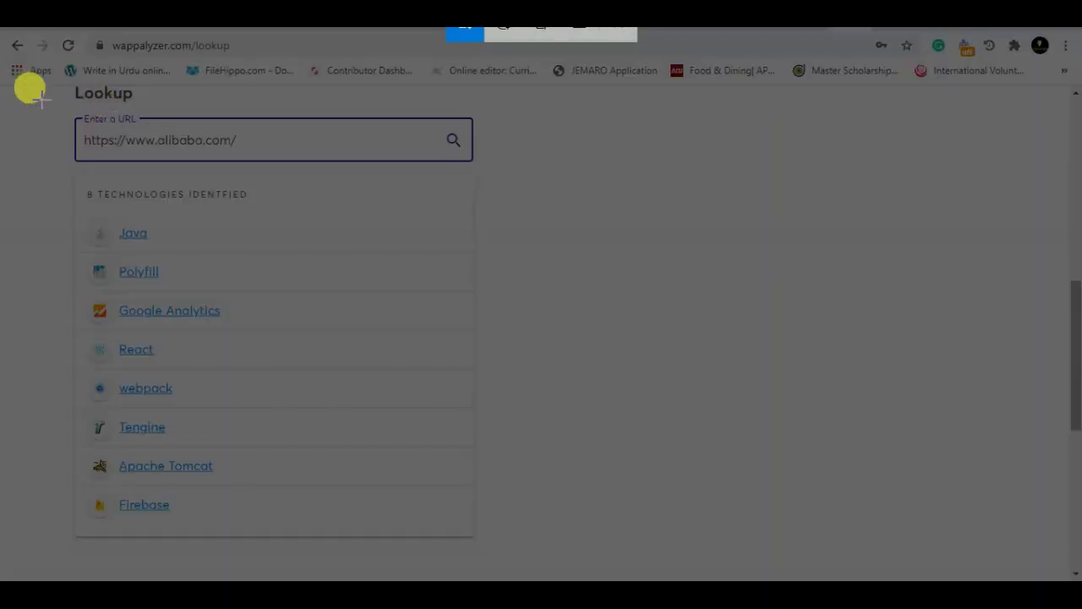
left_click_drag(41, 99, 533, 568)
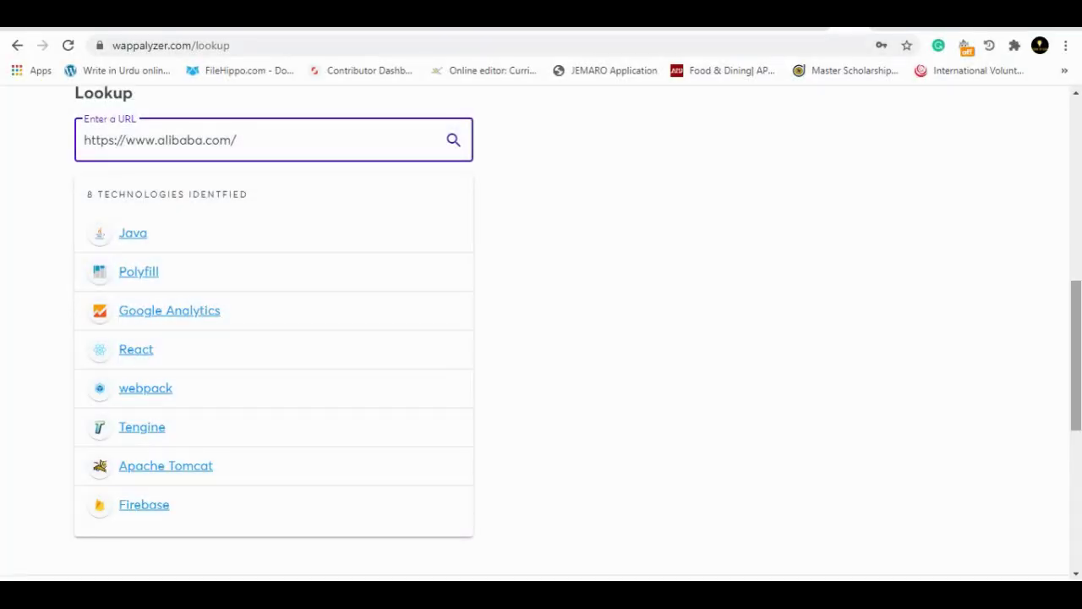
key("alt+Tab")
left_click(321, 460)
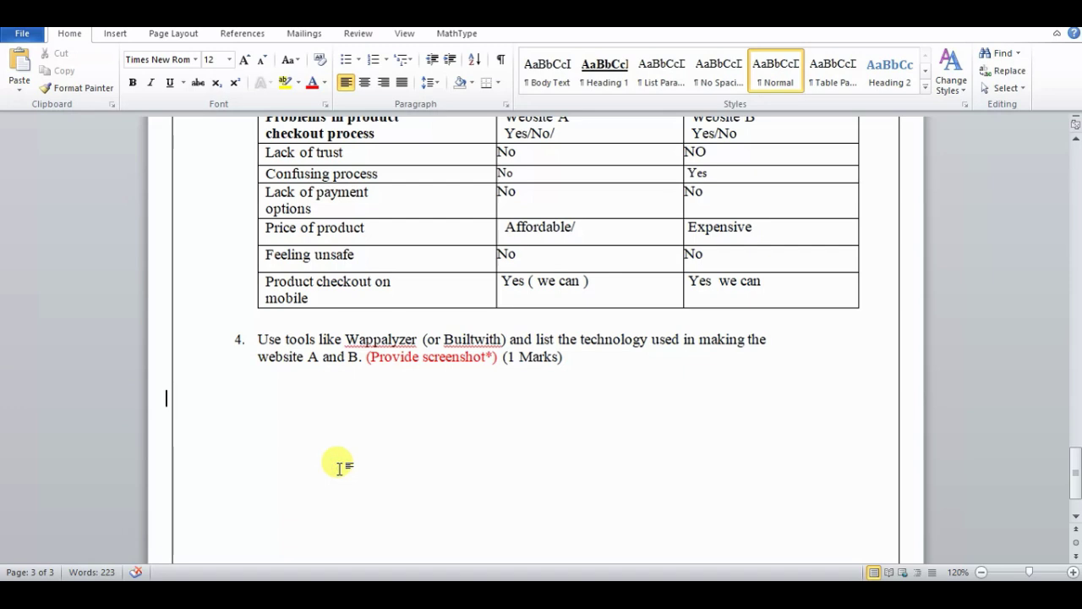
- Add a centred 'Website A alibaba' caption and paste the Alibaba screenshot beneath it
left_click(281, 388)
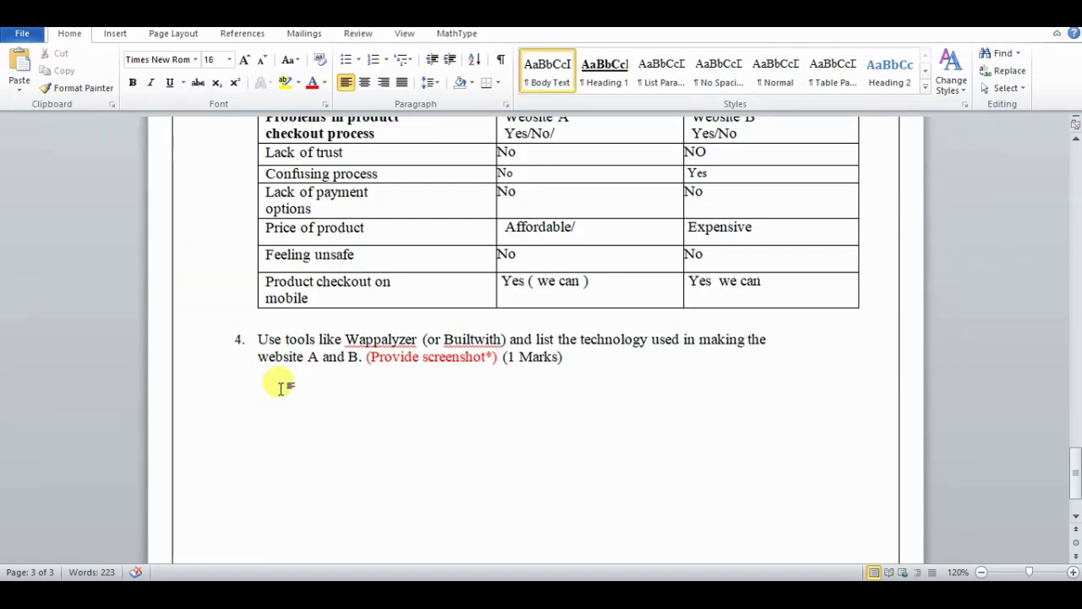
type("W")
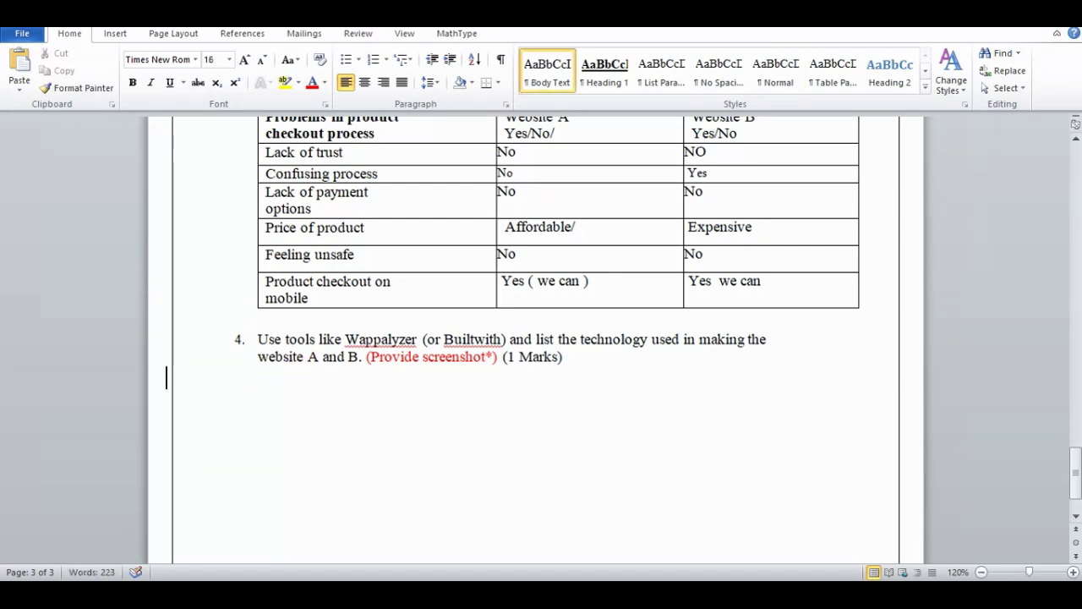
left_click(364, 82)
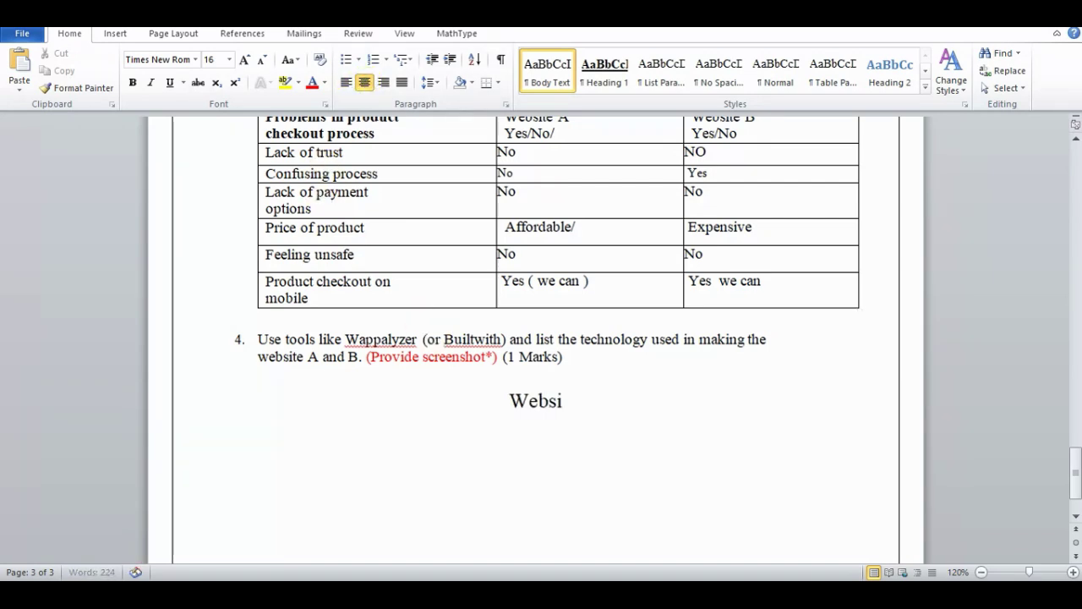
type("te A qli")
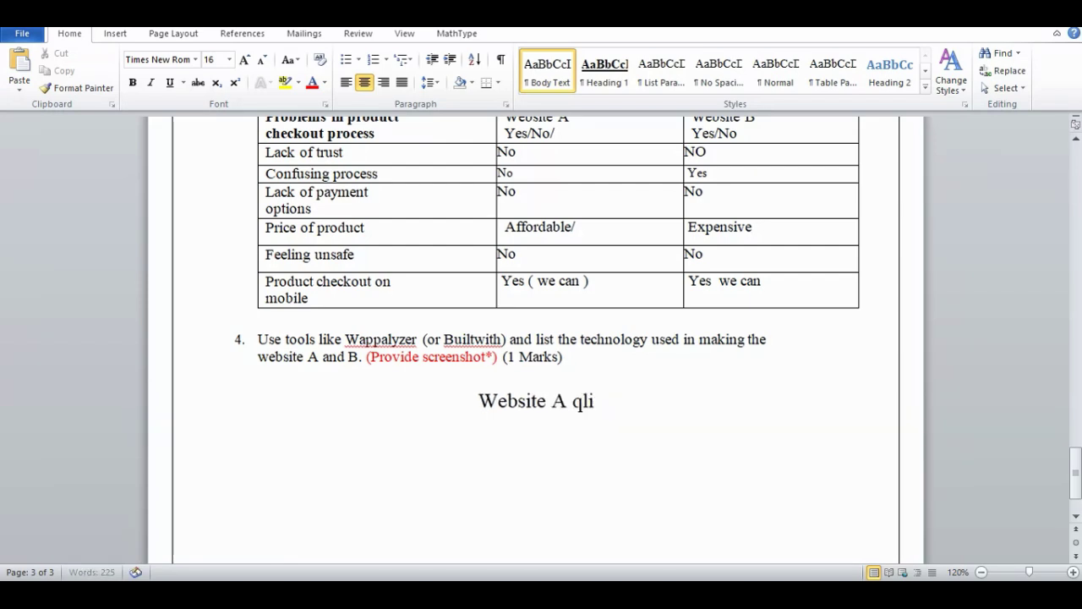
key("BackSpace")
key("BackSpace")
key("BackSpace")
type("alibaba")
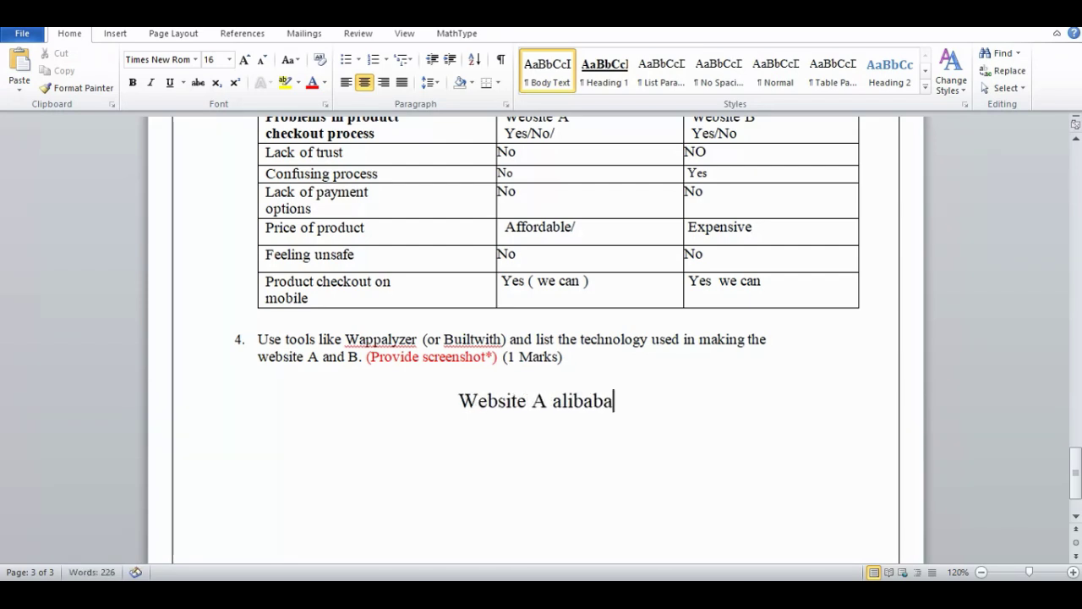
key("ctrl+v")
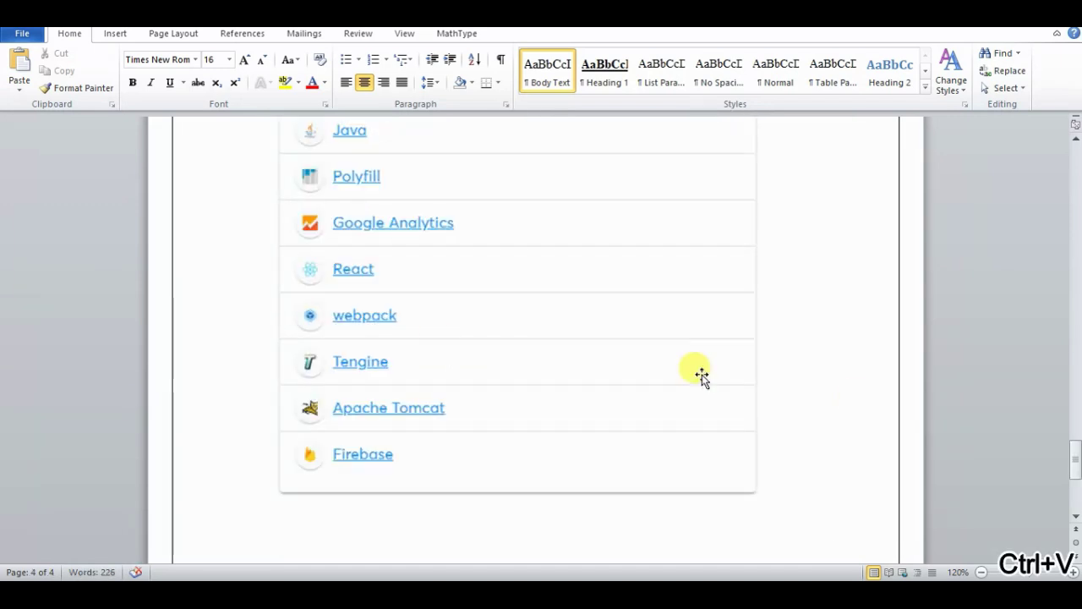
- Type the 'Website 2 Amazon' caption below the Alibaba screenshot
scroll(1073, 473, "down", 1)
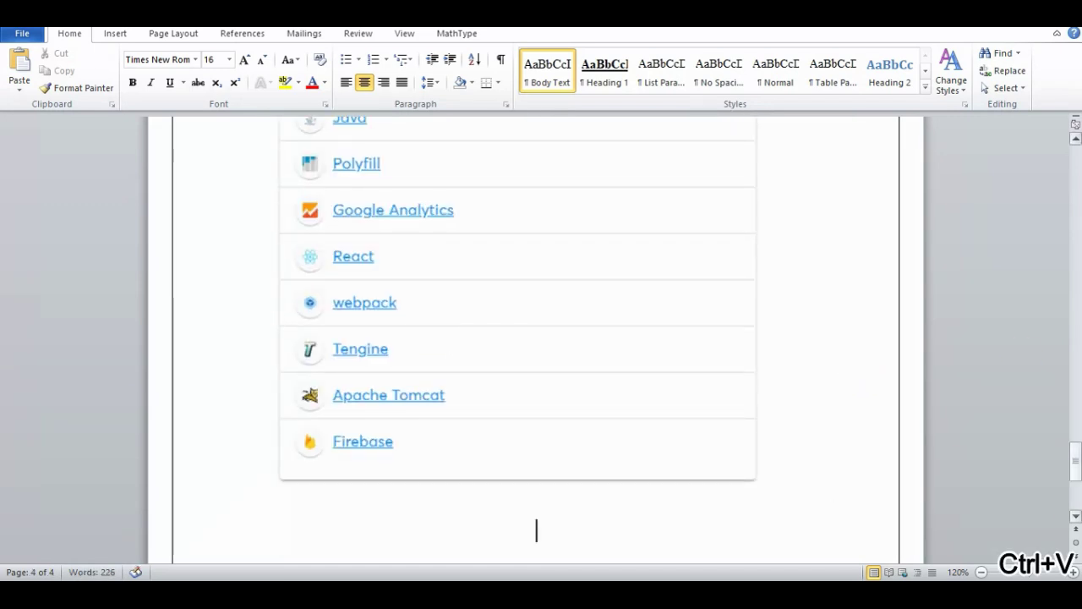
type("Web")
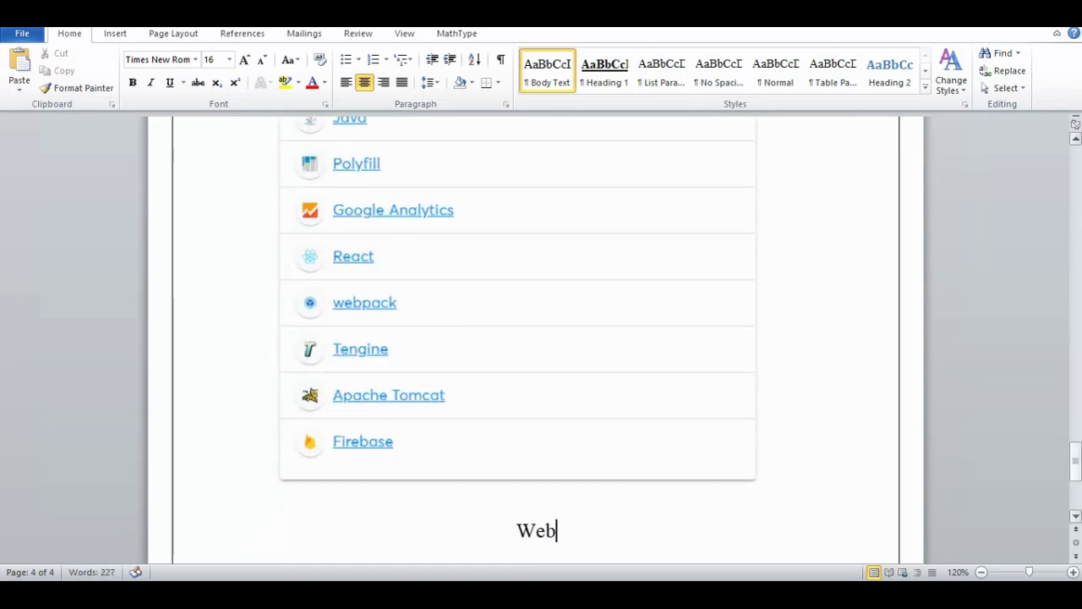
type("site 2 ")
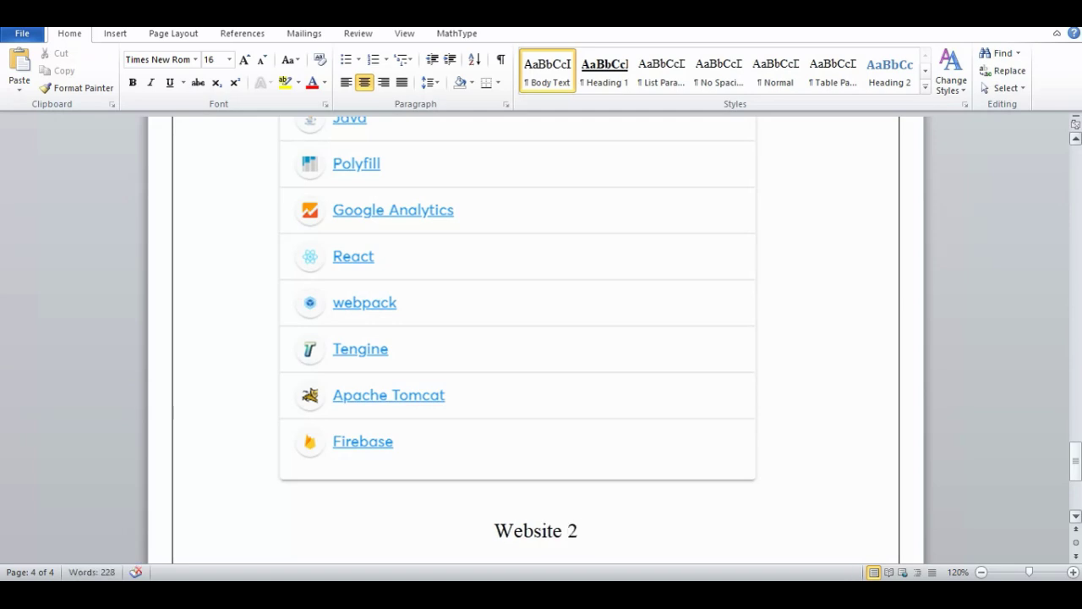
type("Amazon")
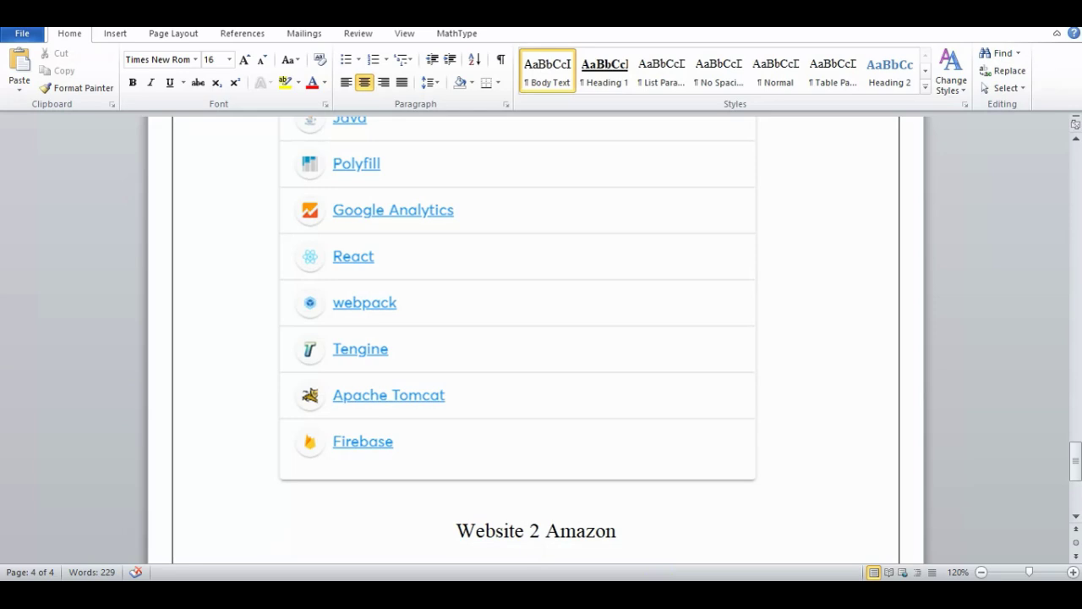
left_click(447, 539)
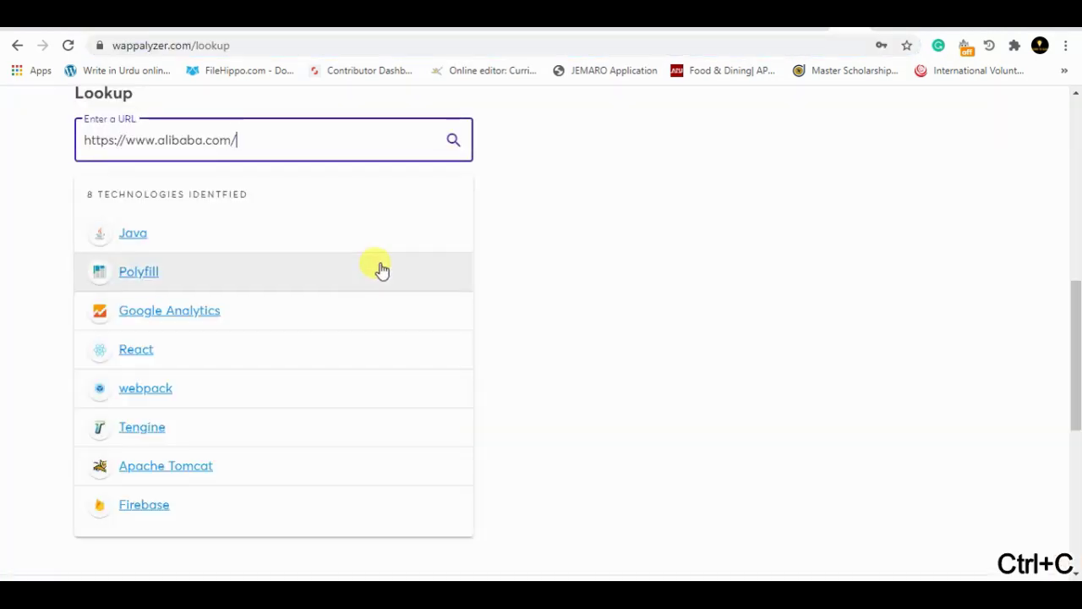
left_click_drag(265, 135, 9, 121)
type("https://www.amazon.com/")
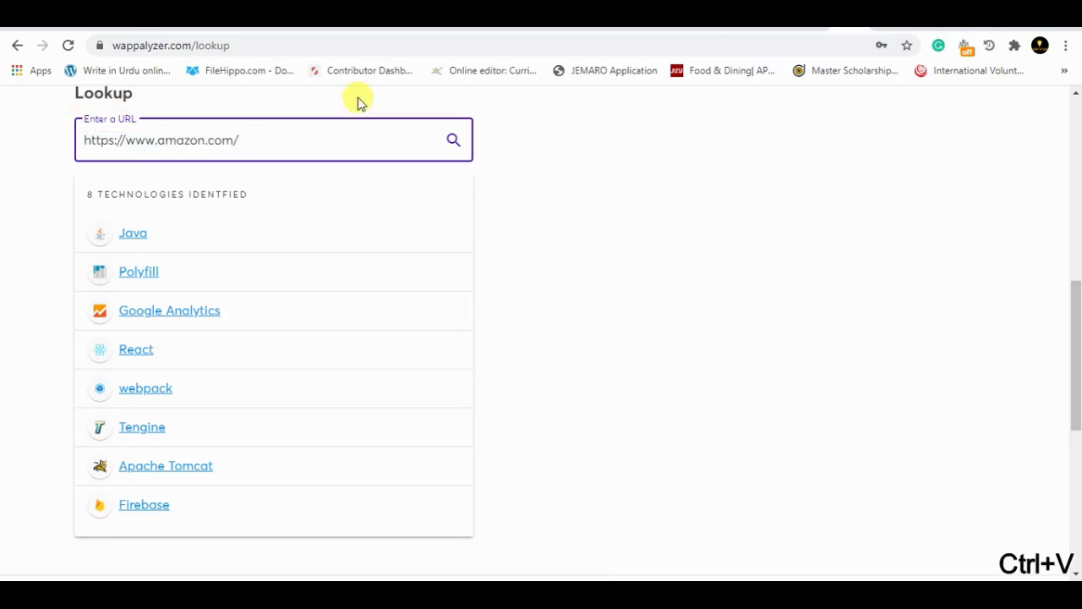
left_click(452, 142)
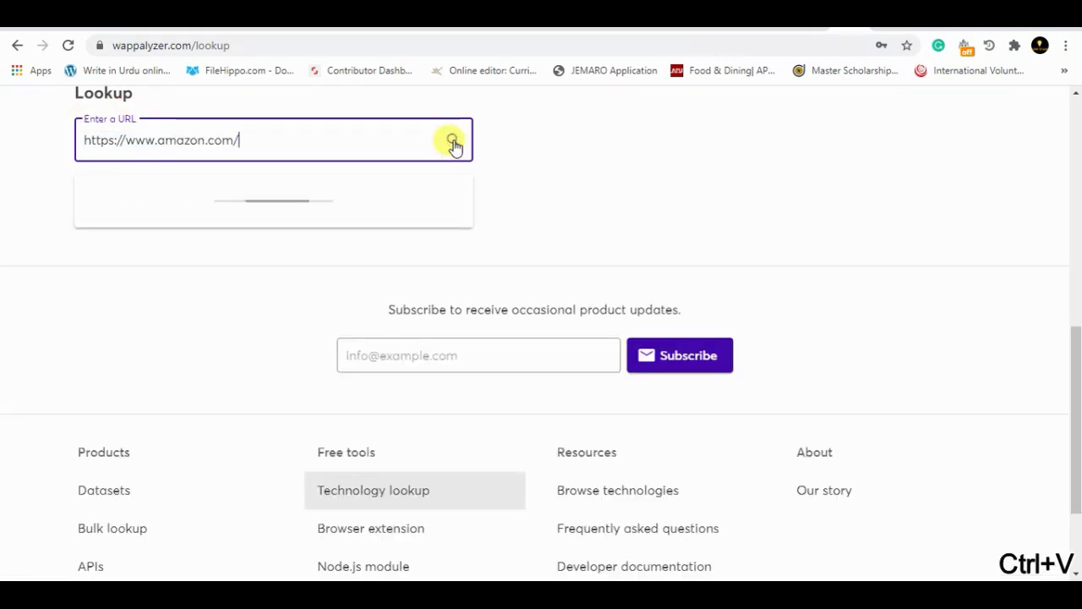
left_click_drag(1074, 282, 1077, 322)
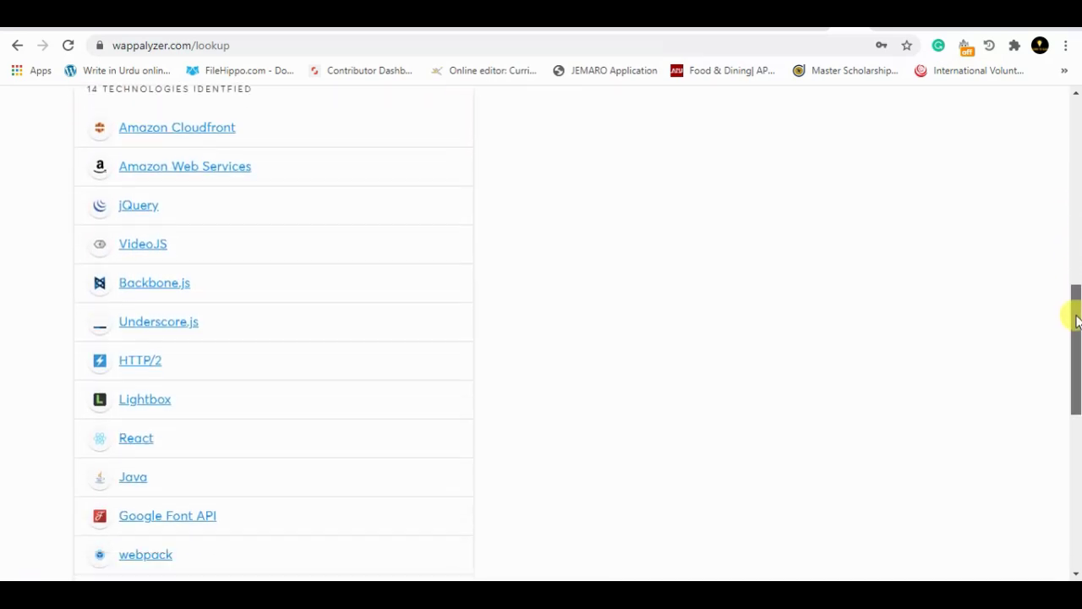
key("super+shift+s")
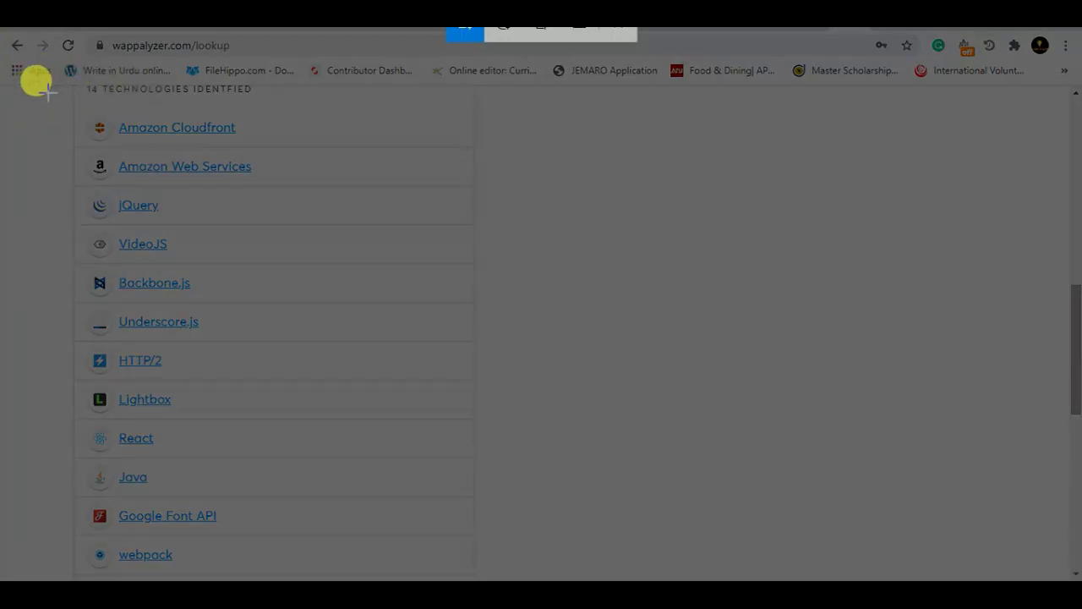
mouse_move(48, 91)
left_mouse_down()
mouse_move(637, 345)
mouse_move(507, 572)
left_mouse_up()
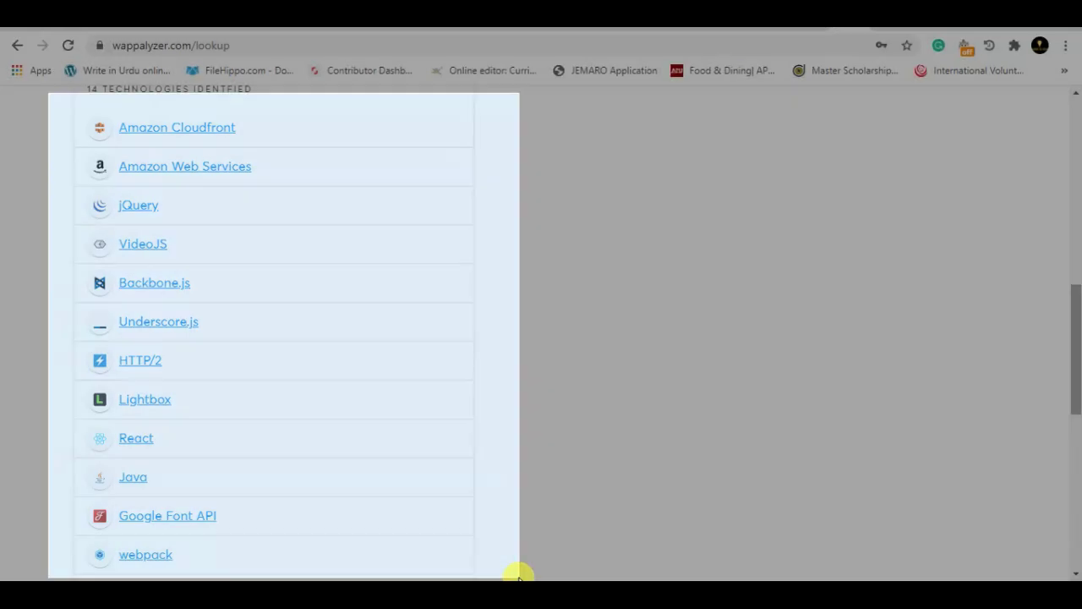
key("alt+Tab")
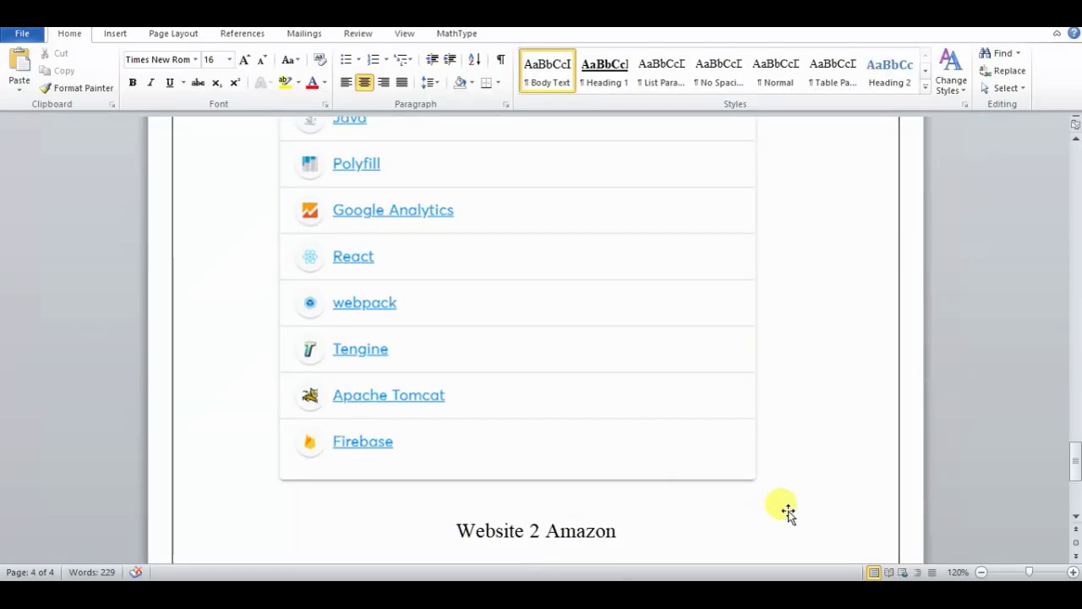
- Paste the Amazon screenshot under 'Website 2 Amazon' and save the 5-page document
key("ctrl+v")
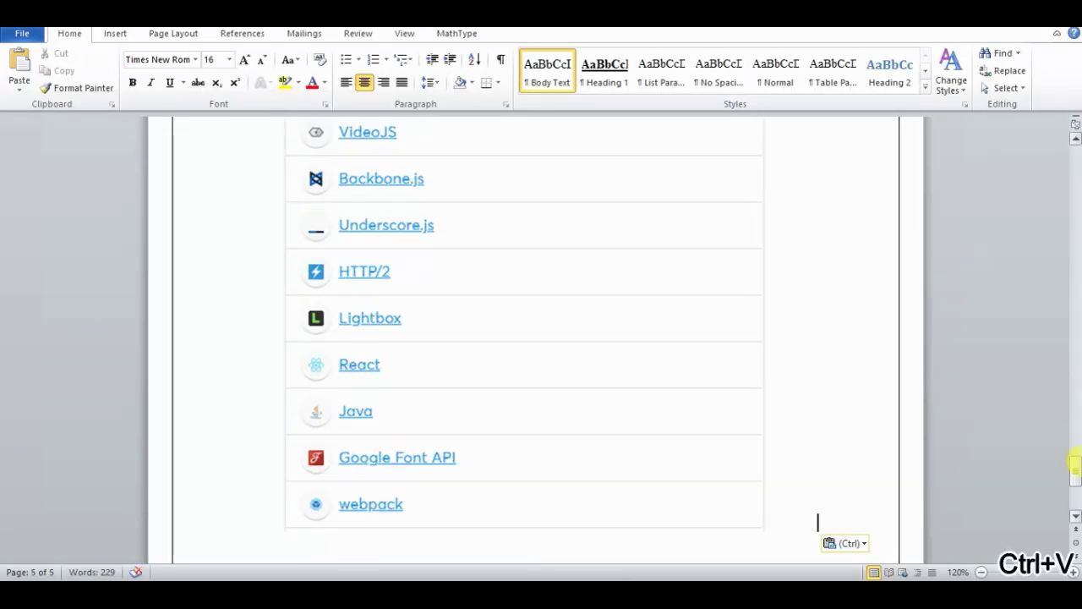
left_click_drag(1075, 463, 1067, 108)
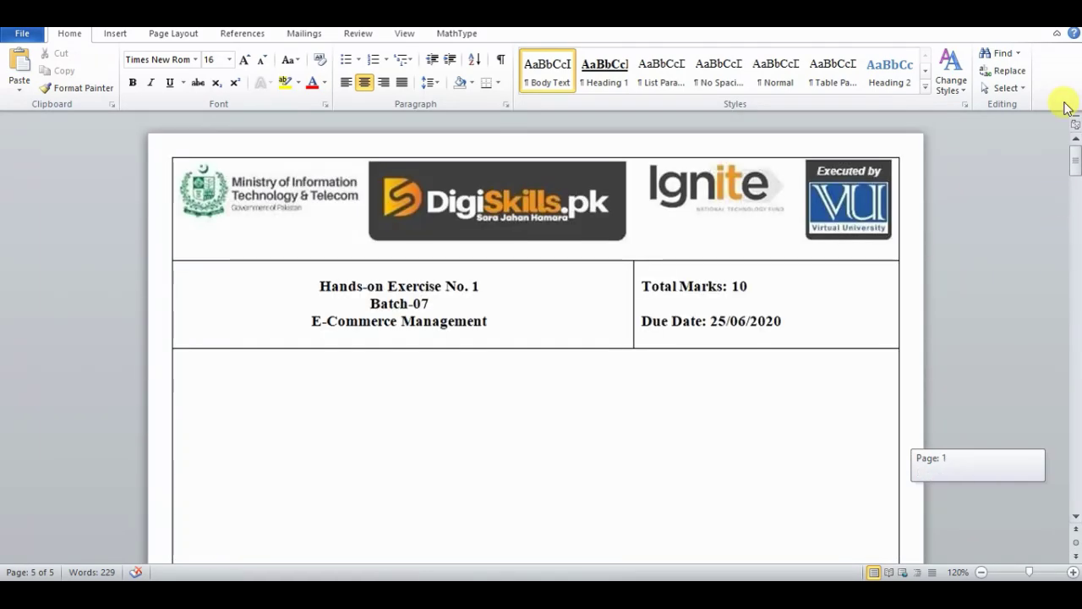
left_click(19, 34)
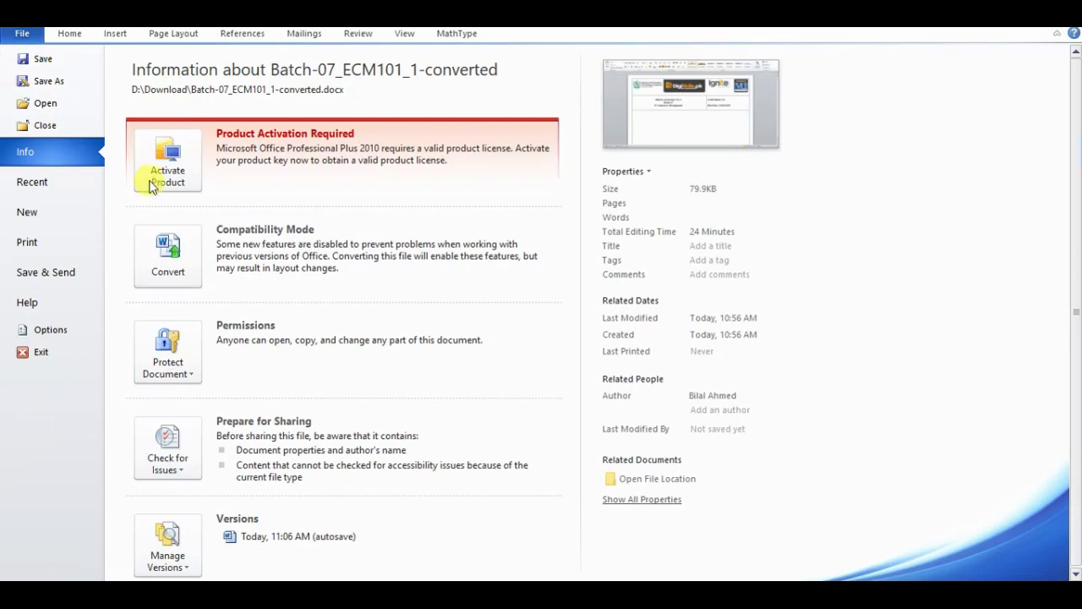
left_click(63, 269)
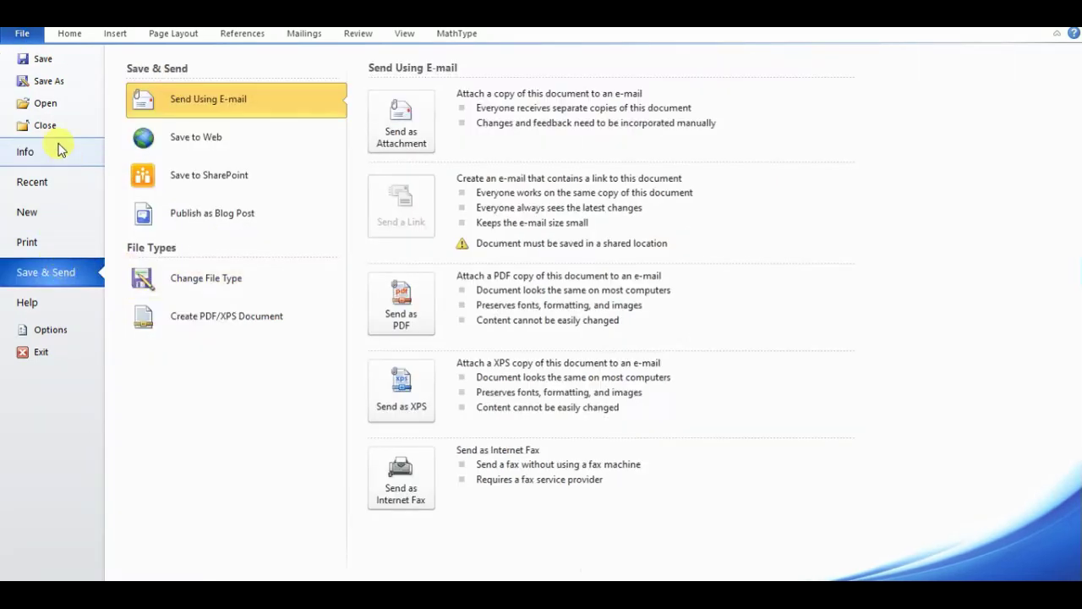
left_click(42, 59)
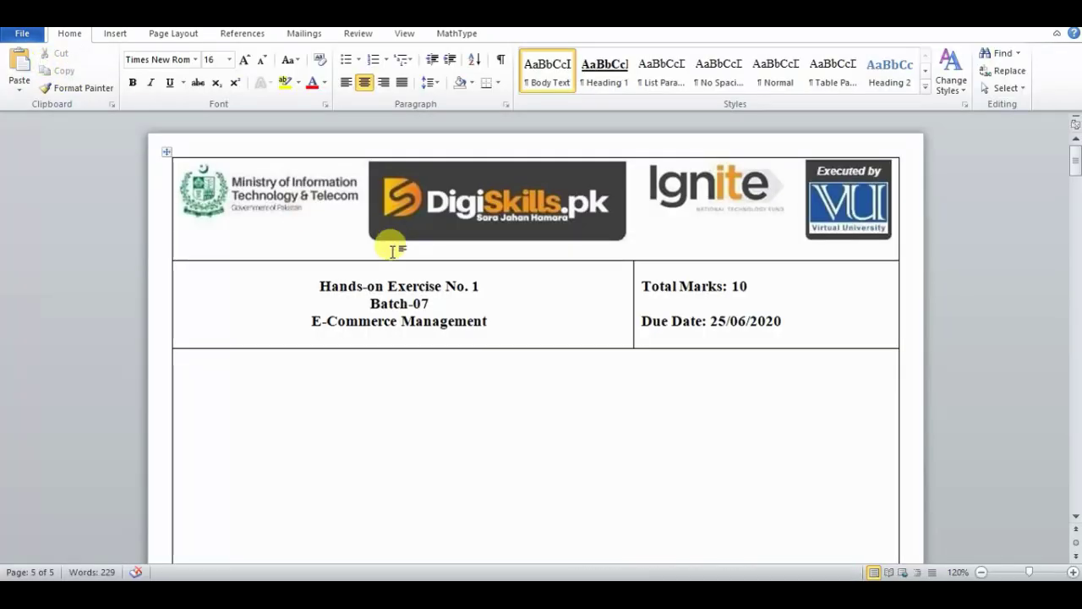
left_click(22, 34)
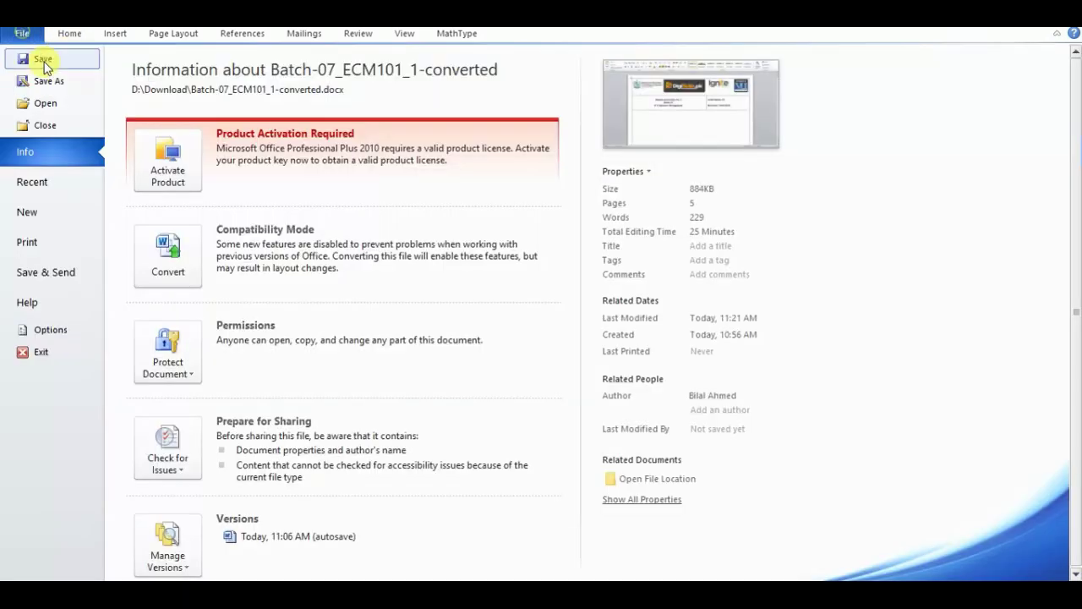
key("Escape")
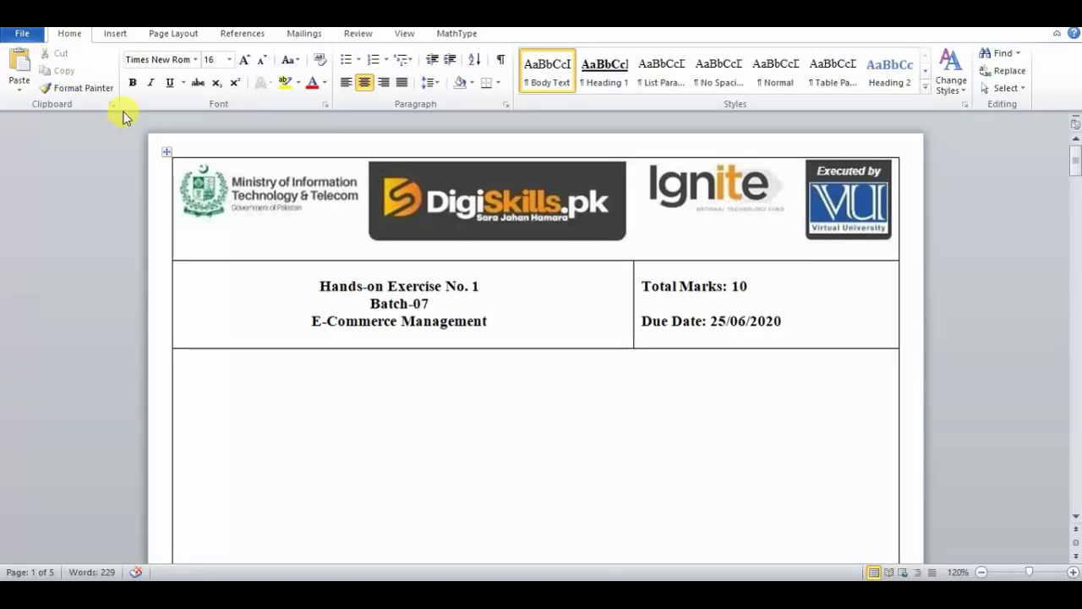
- Save a copy to the Desktop named 'e commerce mangement Hands 1'
key("F12")
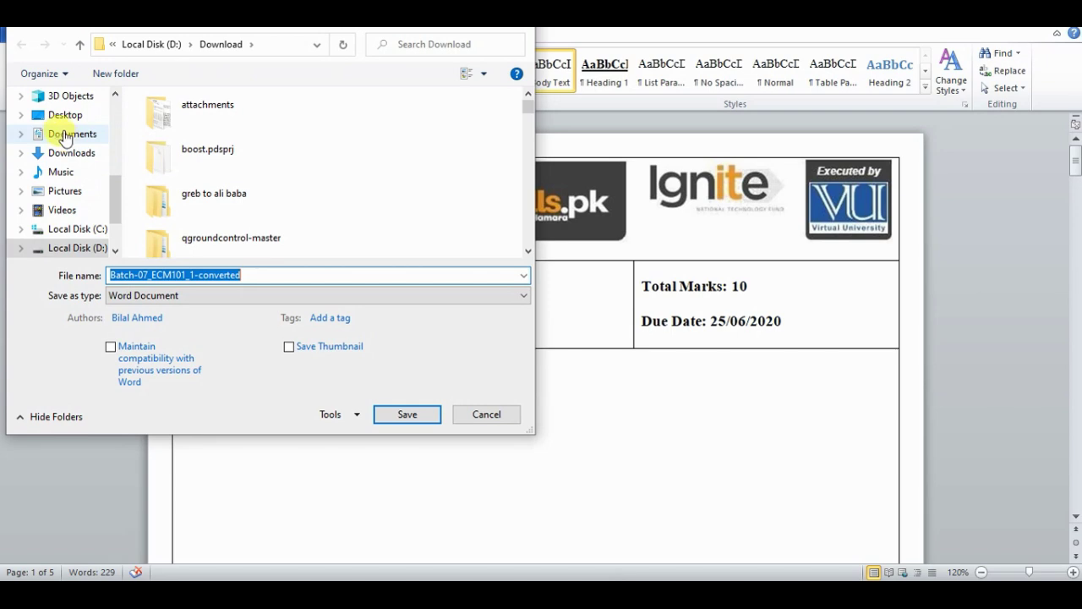
left_click(69, 152)
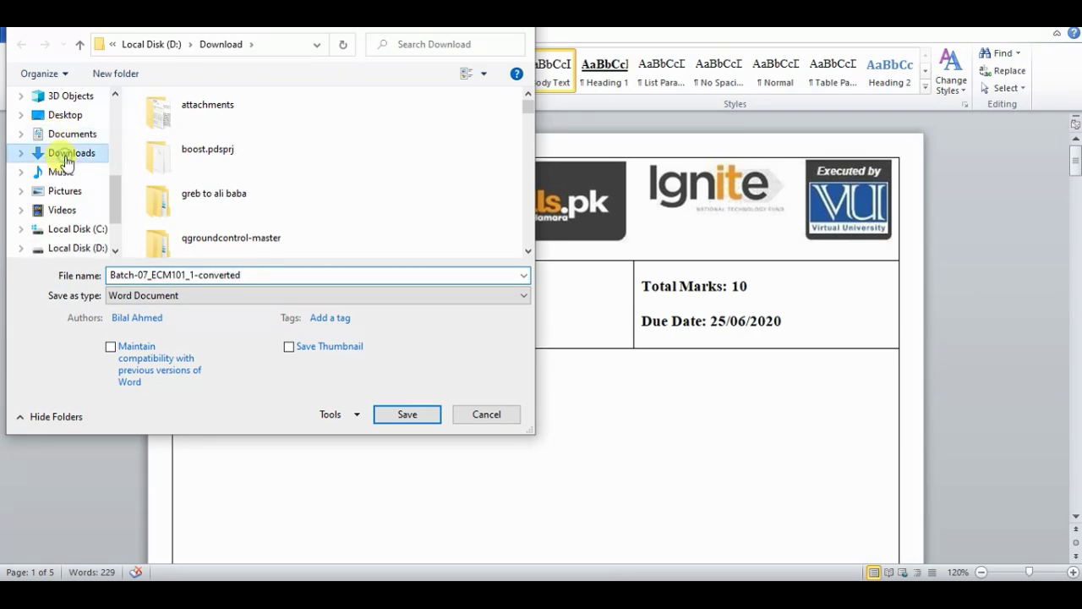
double_click(273, 274)
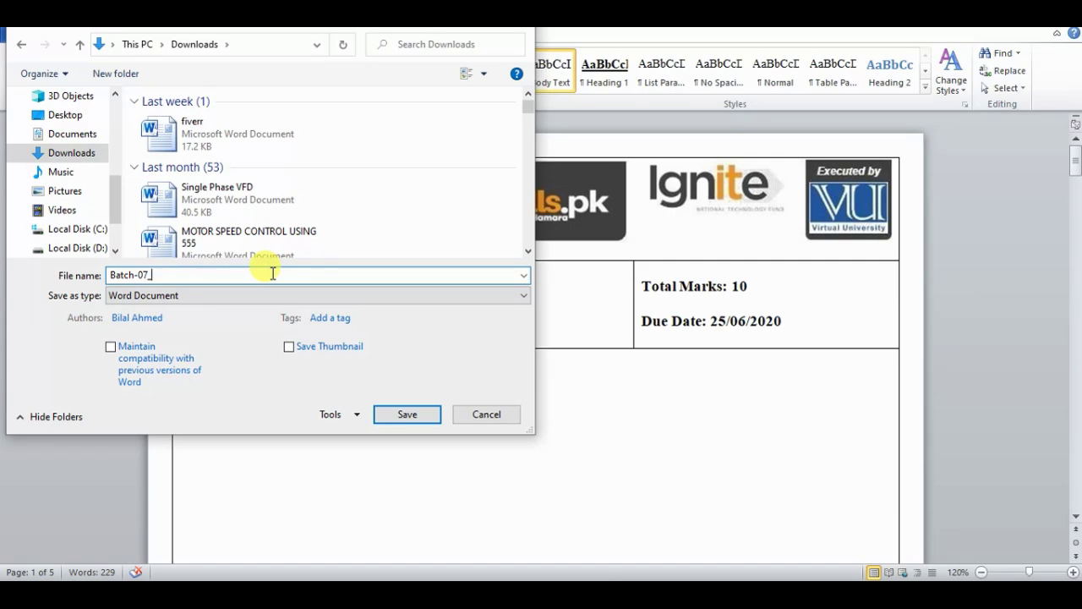
key("BackSpace")
key("BackSpace")
key("BackSpace")
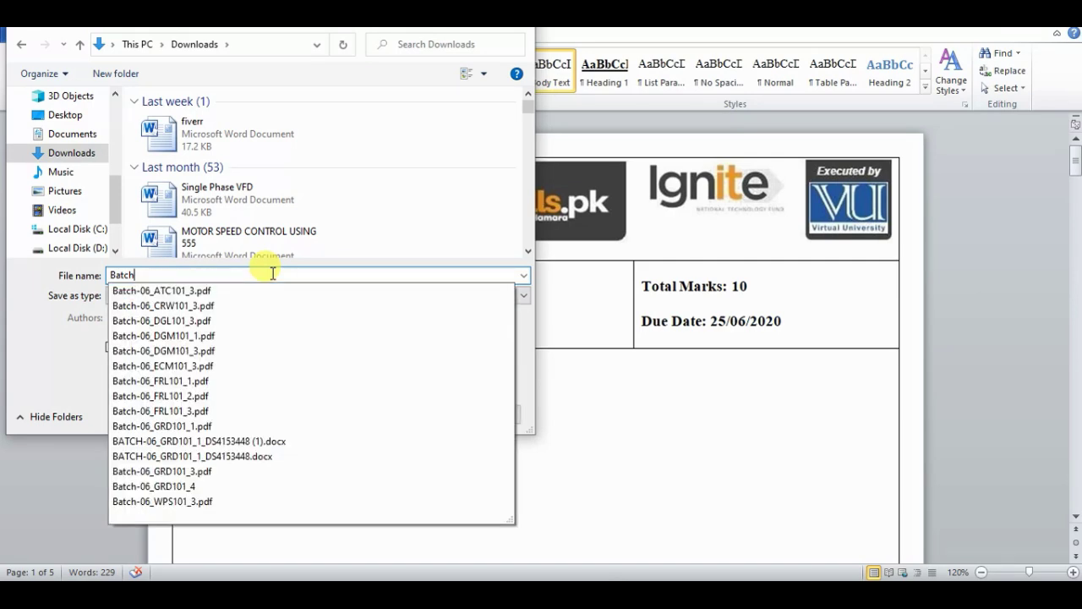
key("BackSpace")
key("BackSpace")
key("BackSpace")
key("BackSpace")
type("e co")
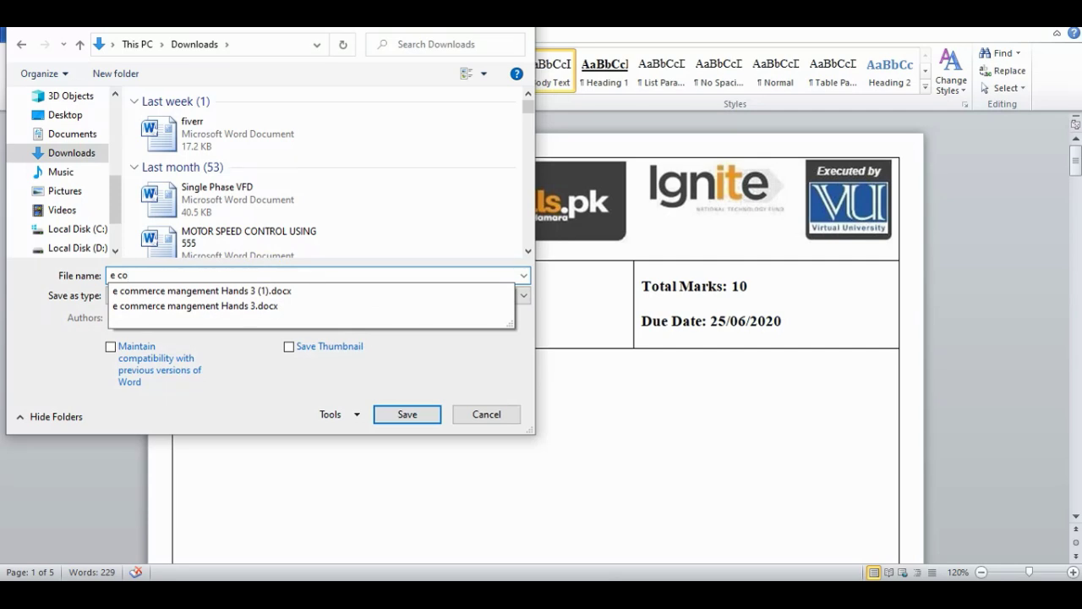
key("Down")
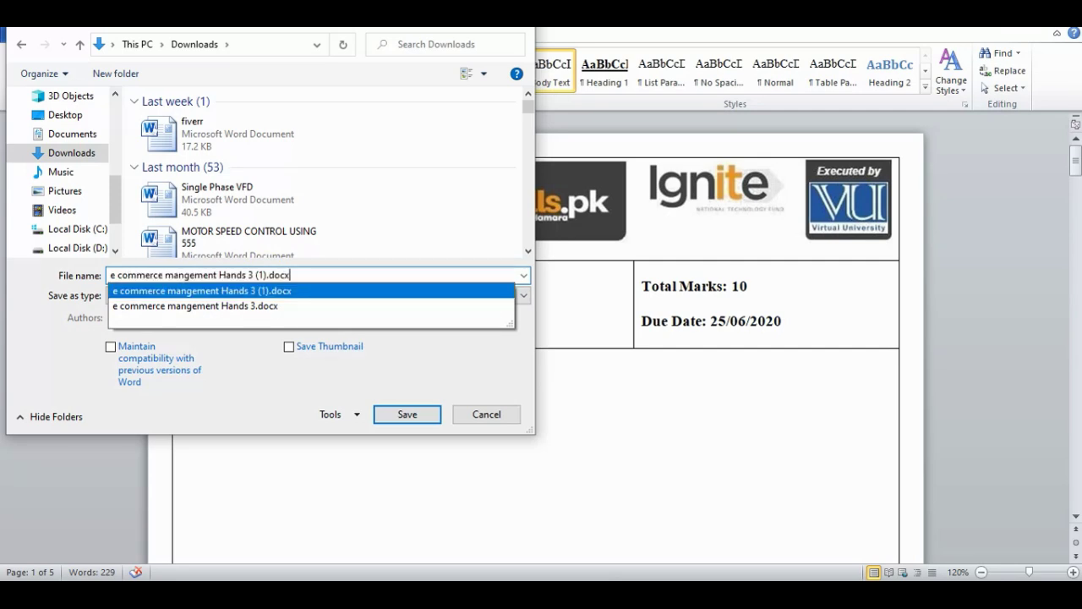
key("BackSpace")
key("BackSpace")
key("BackSpace")
key("BackSpace")
key("BackSpace")
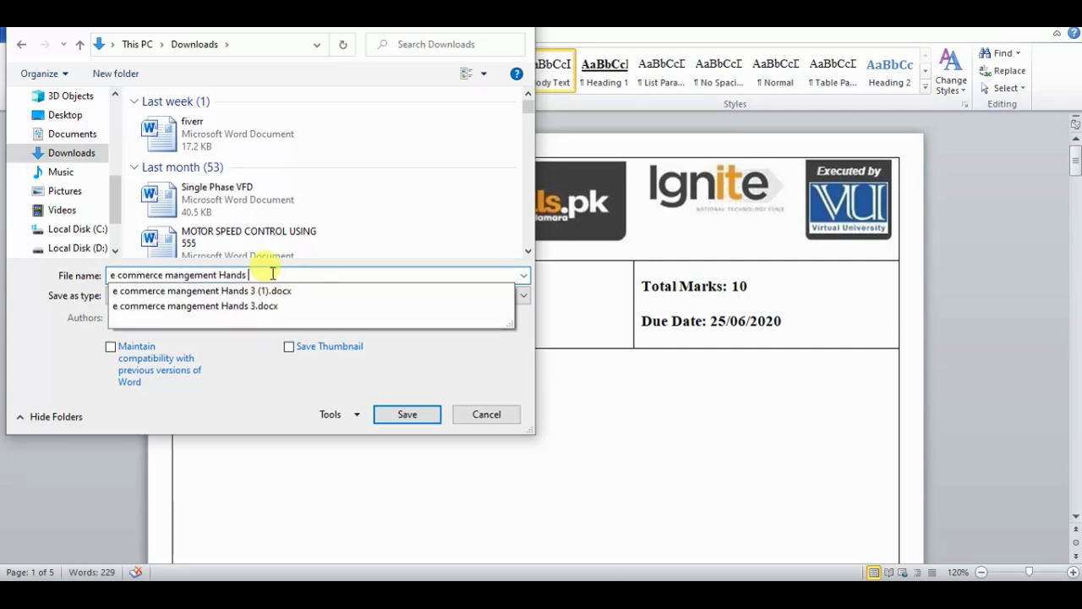
type("1")
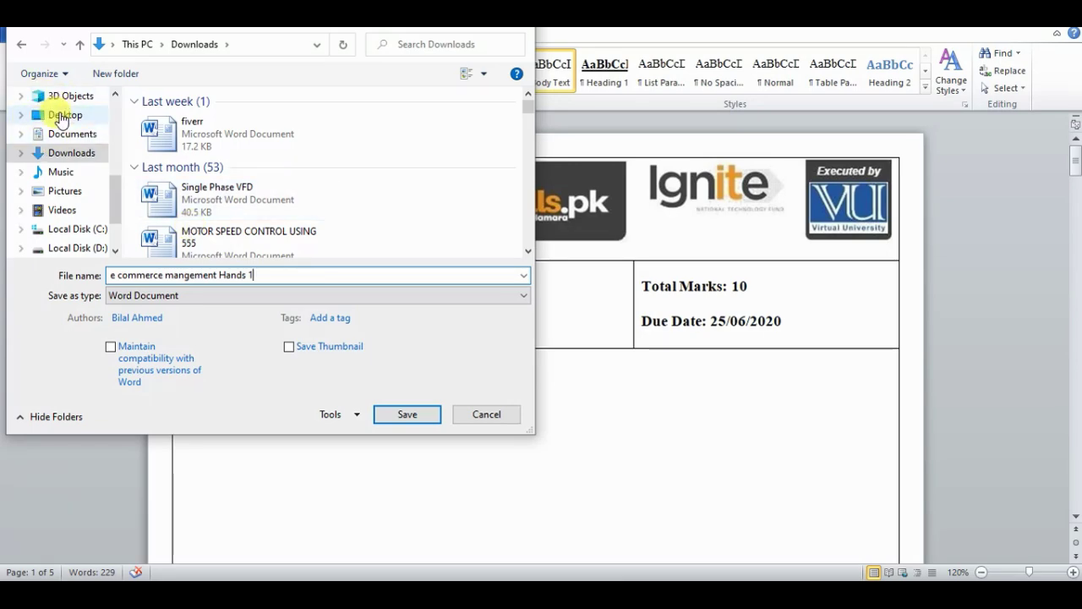
left_click(59, 114)
left_click(406, 415)
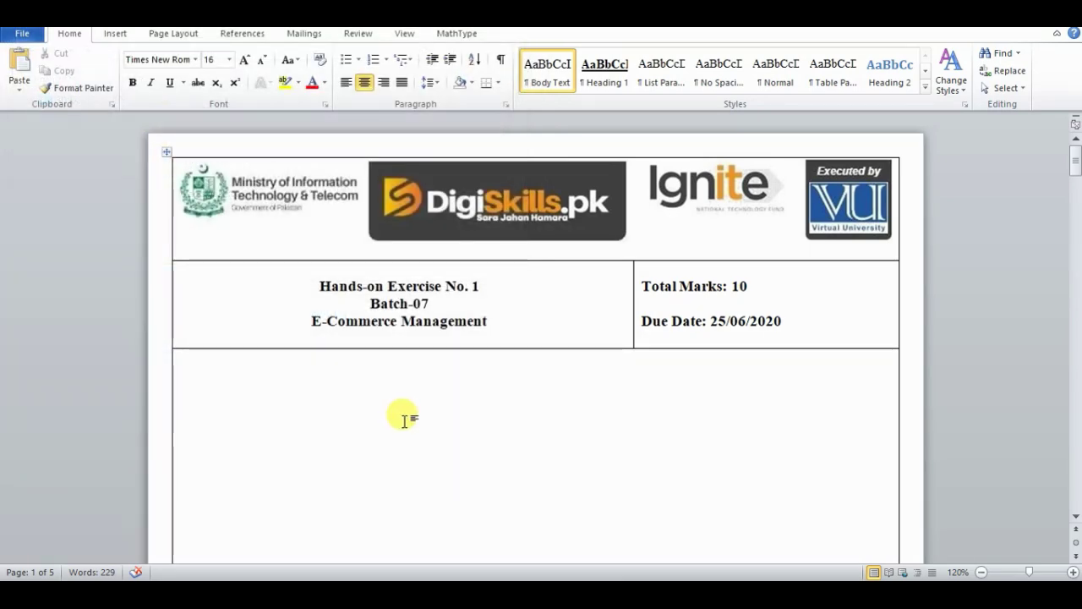
- Accept the compatibility warning to finish saving, then start the E-Commerce Management exercise submission
left_click(735, 335)
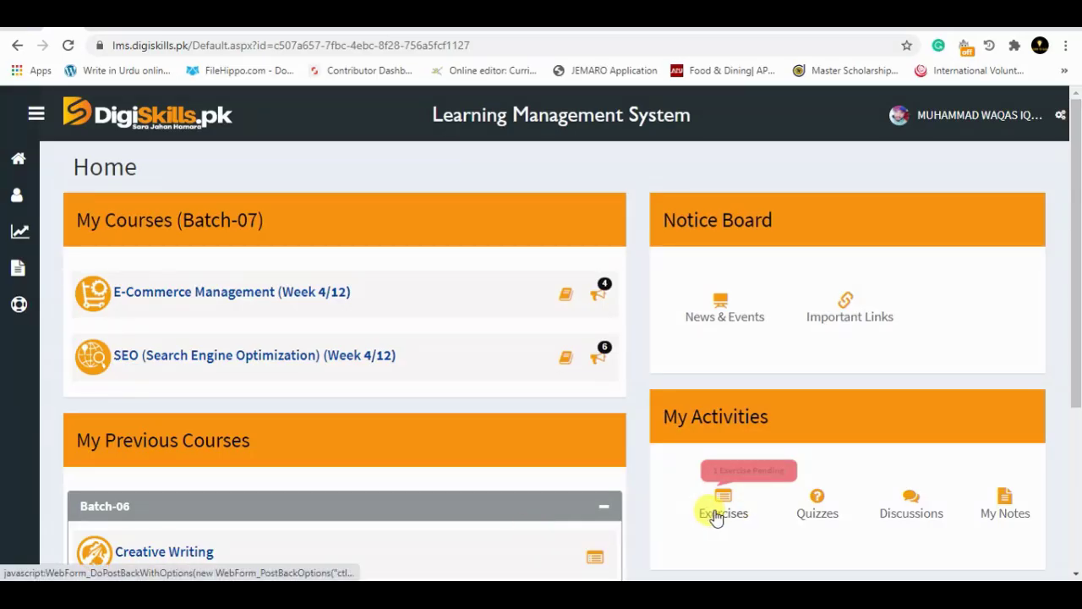
left_click(716, 516)
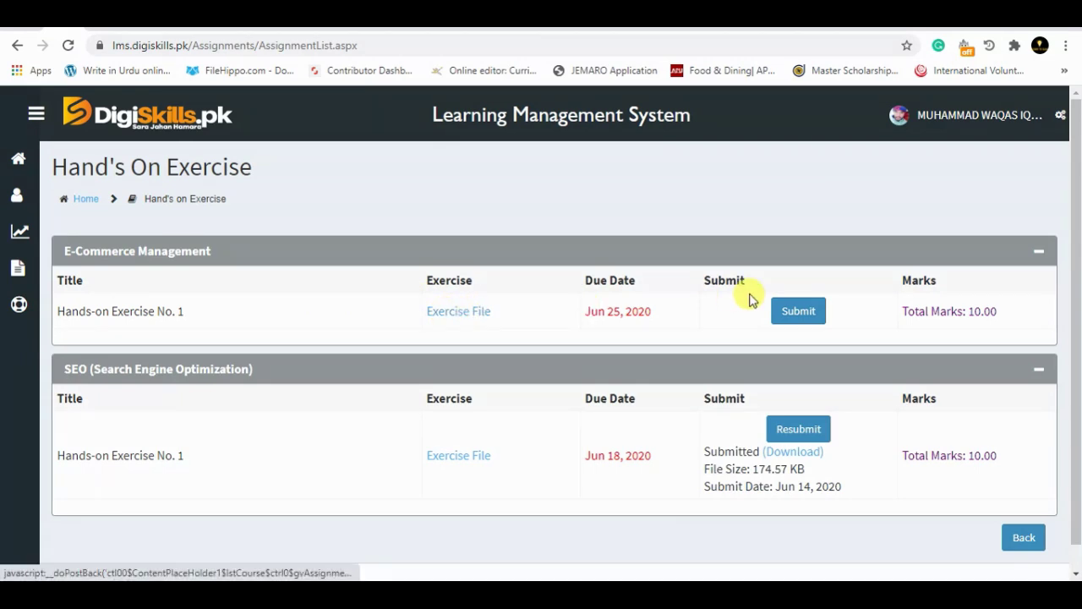
left_click(787, 311)
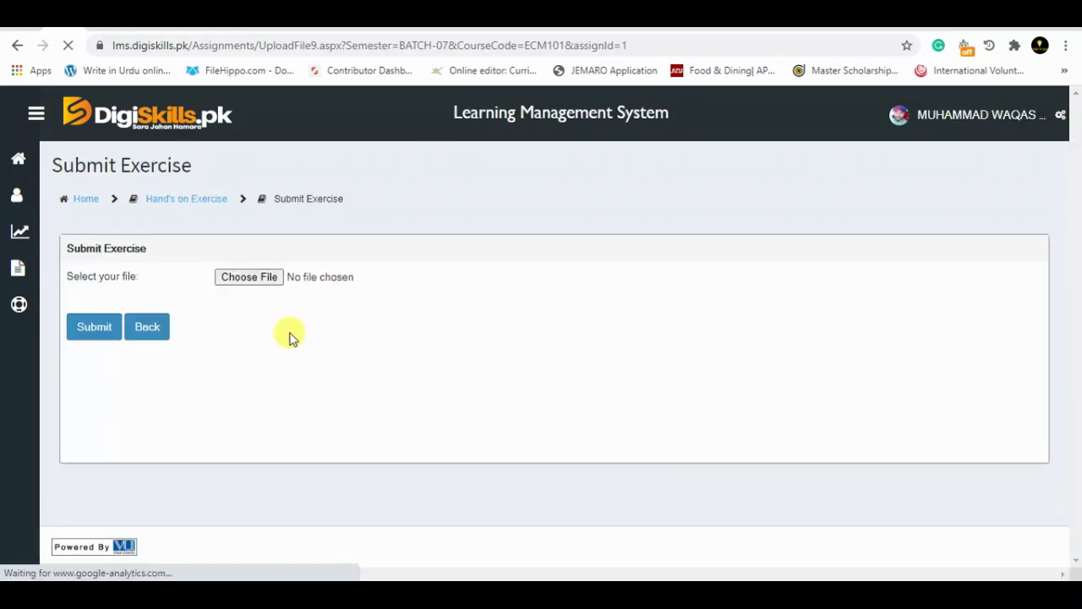
- Choose 'e commerce mangement Hands 1.docx' as the upload and submit it
left_click(278, 277)
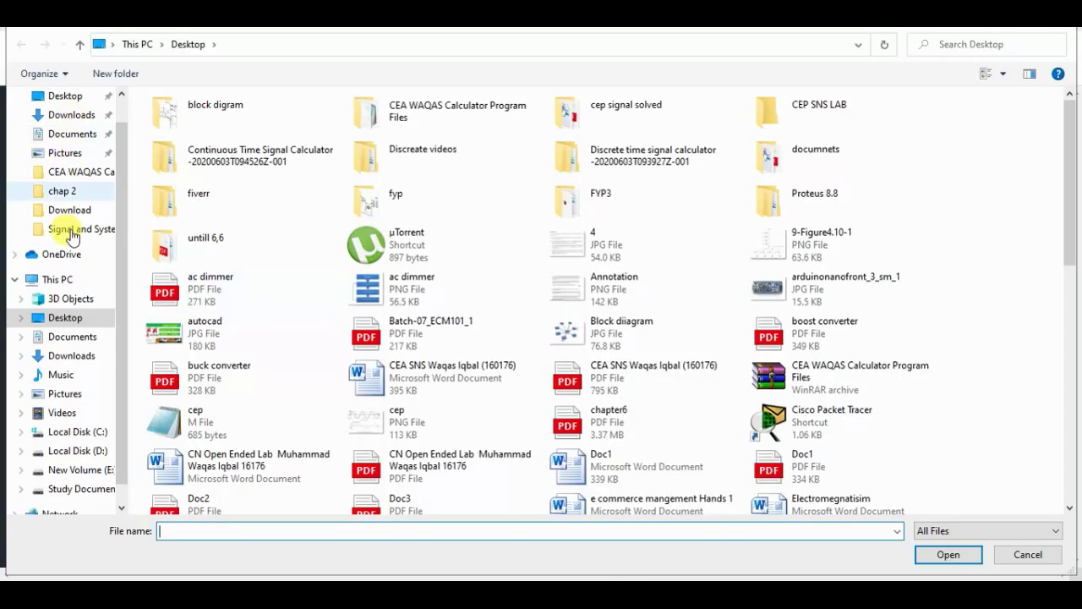
type("e")
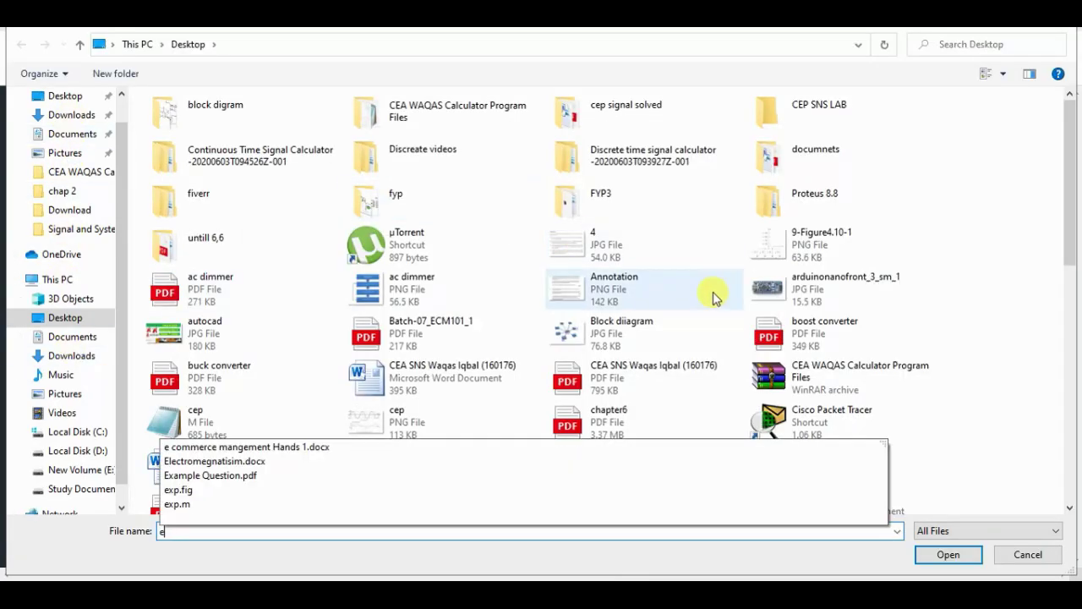
left_click(948, 554)
left_click(948, 554)
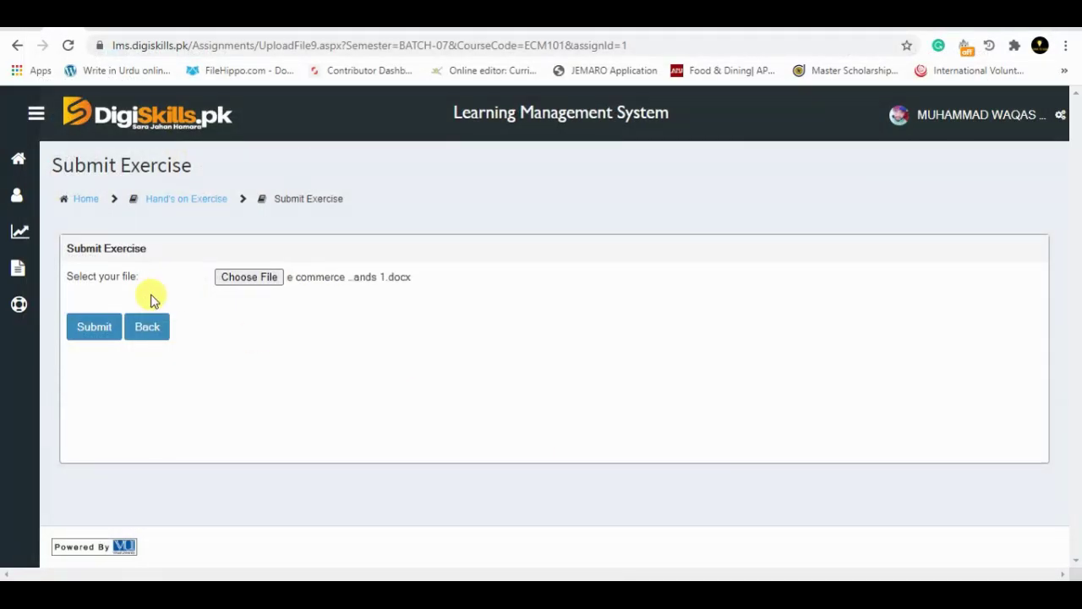
left_click(95, 338)
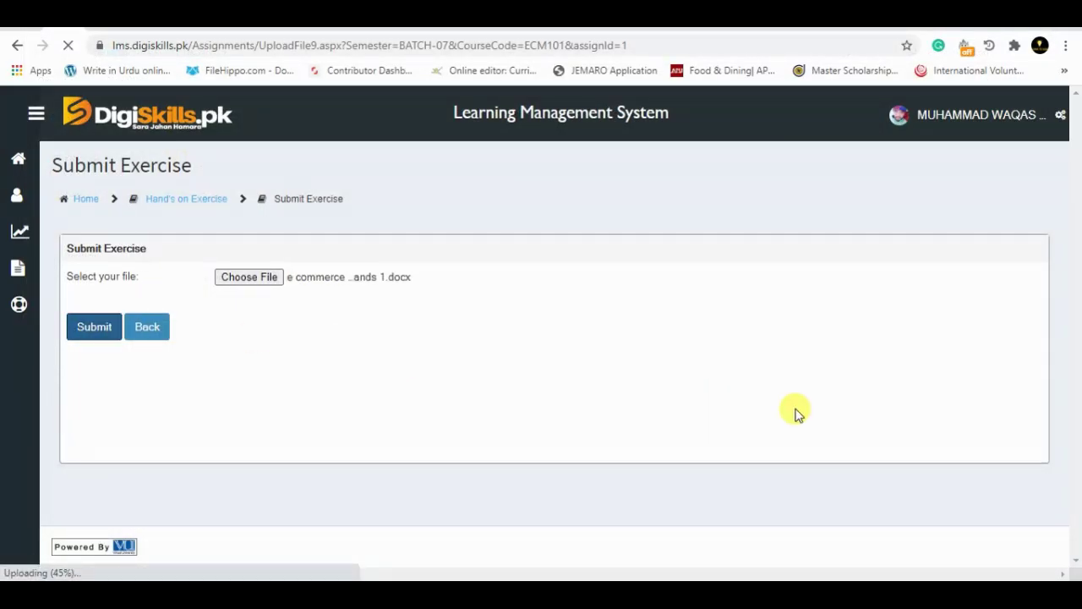